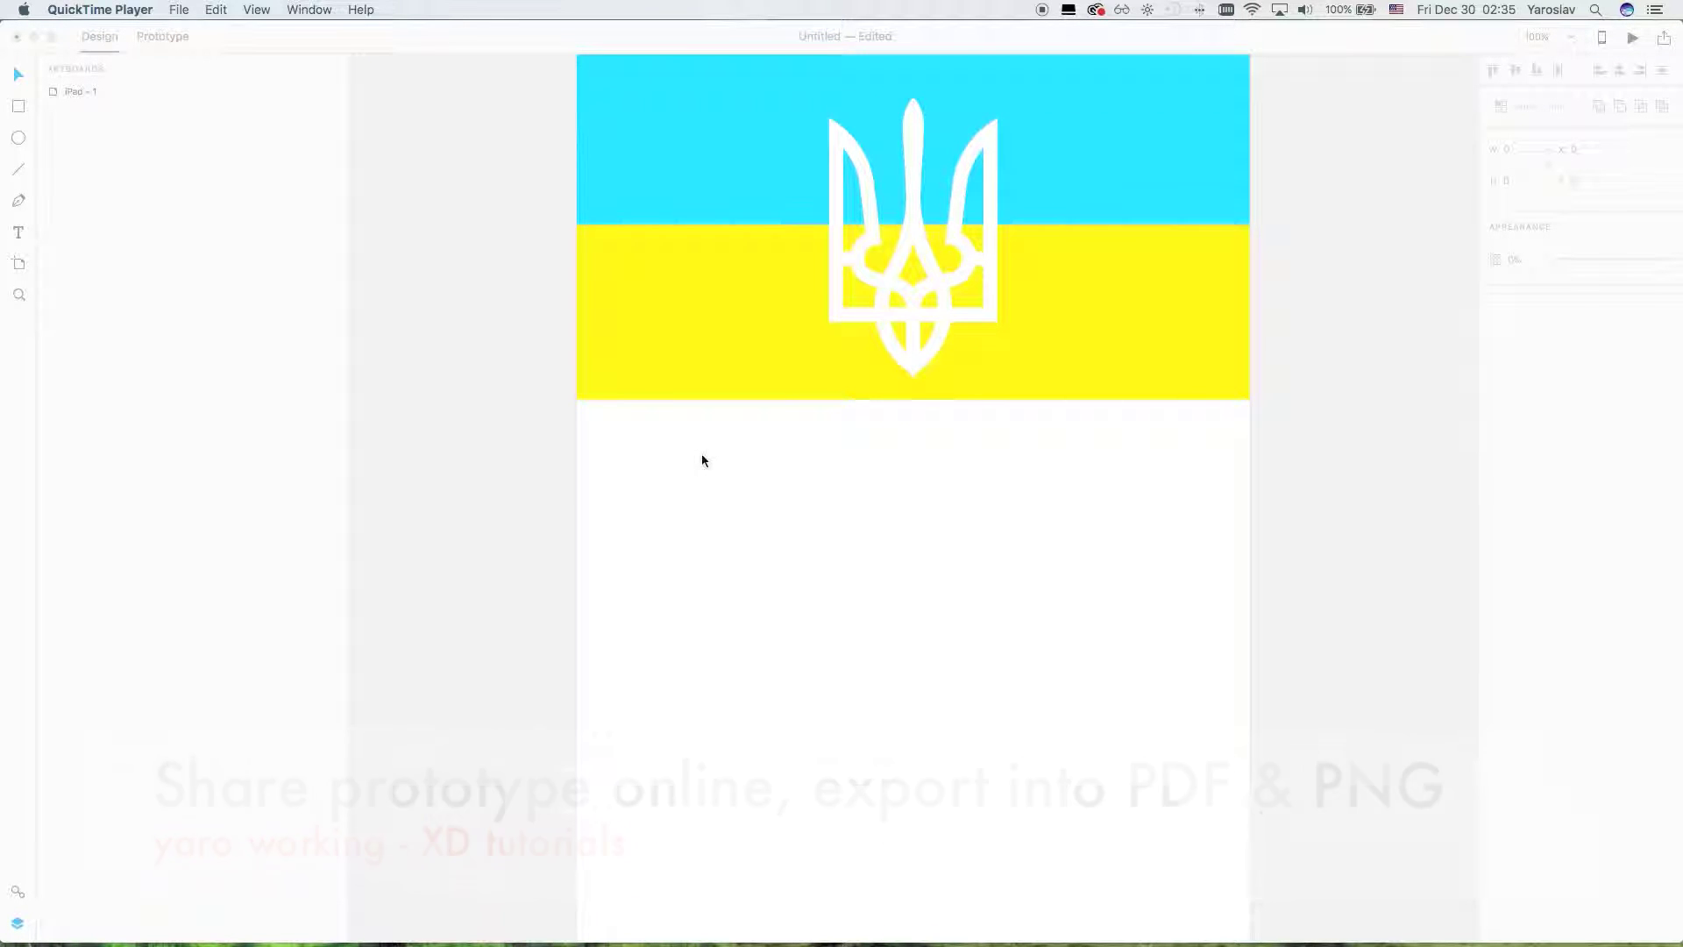
Zoom the XD canvas out from 100% to 50% so the whole iPad – 1 flag artboard shows
click(708, 471)
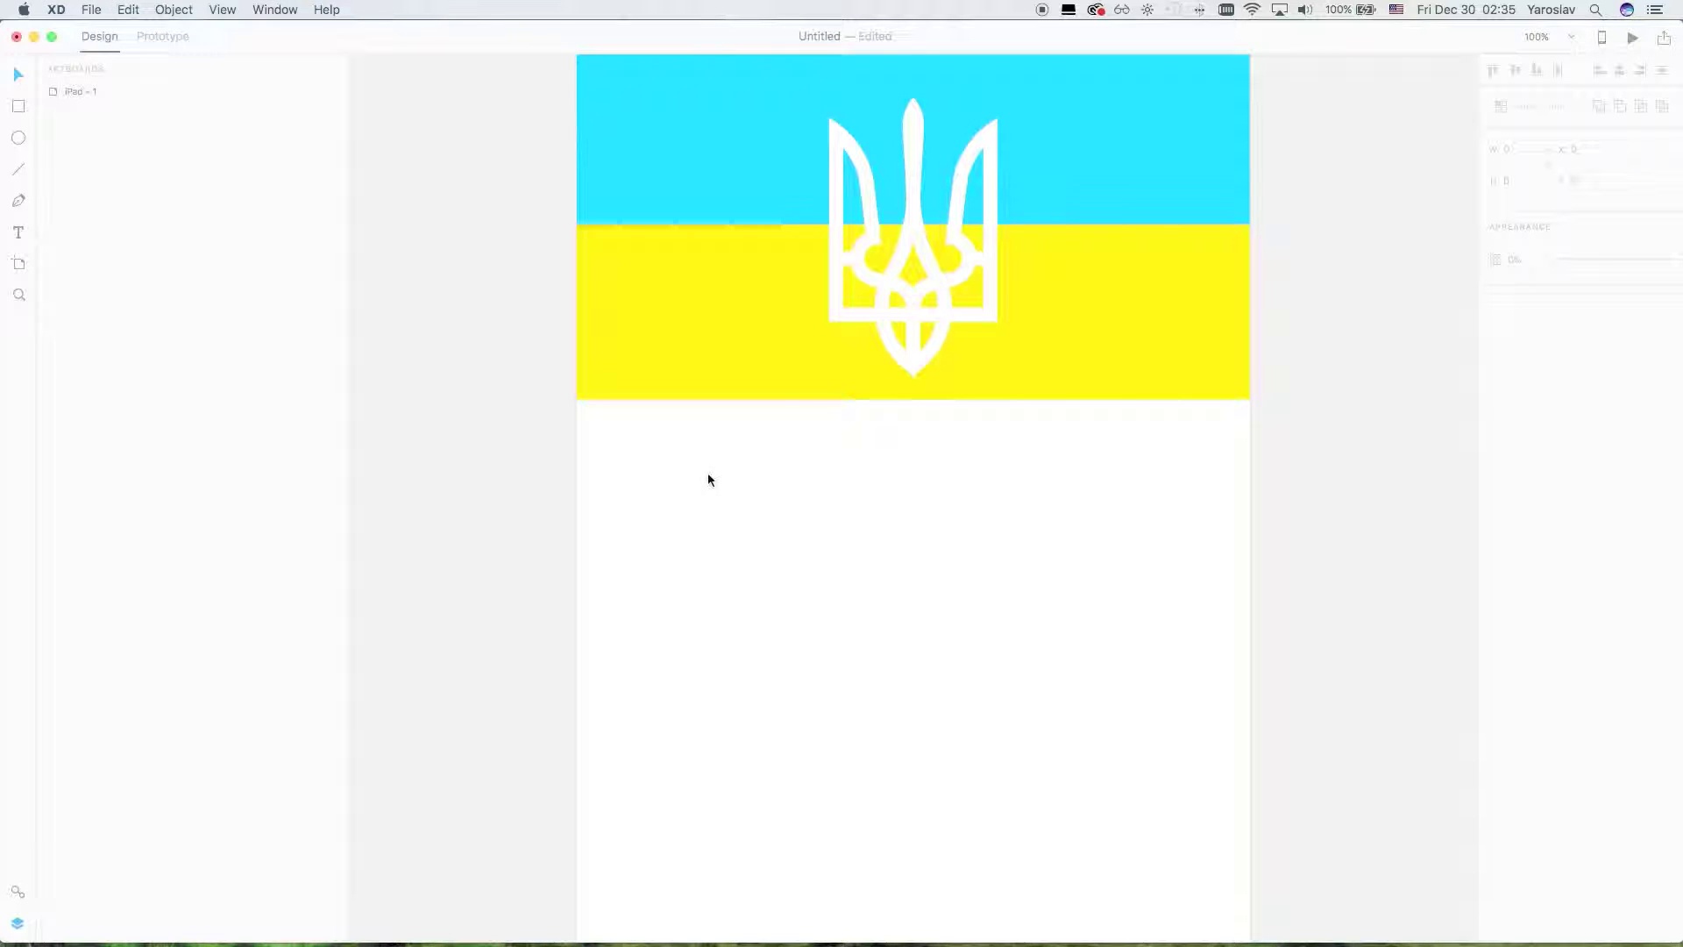
key(super+minus)
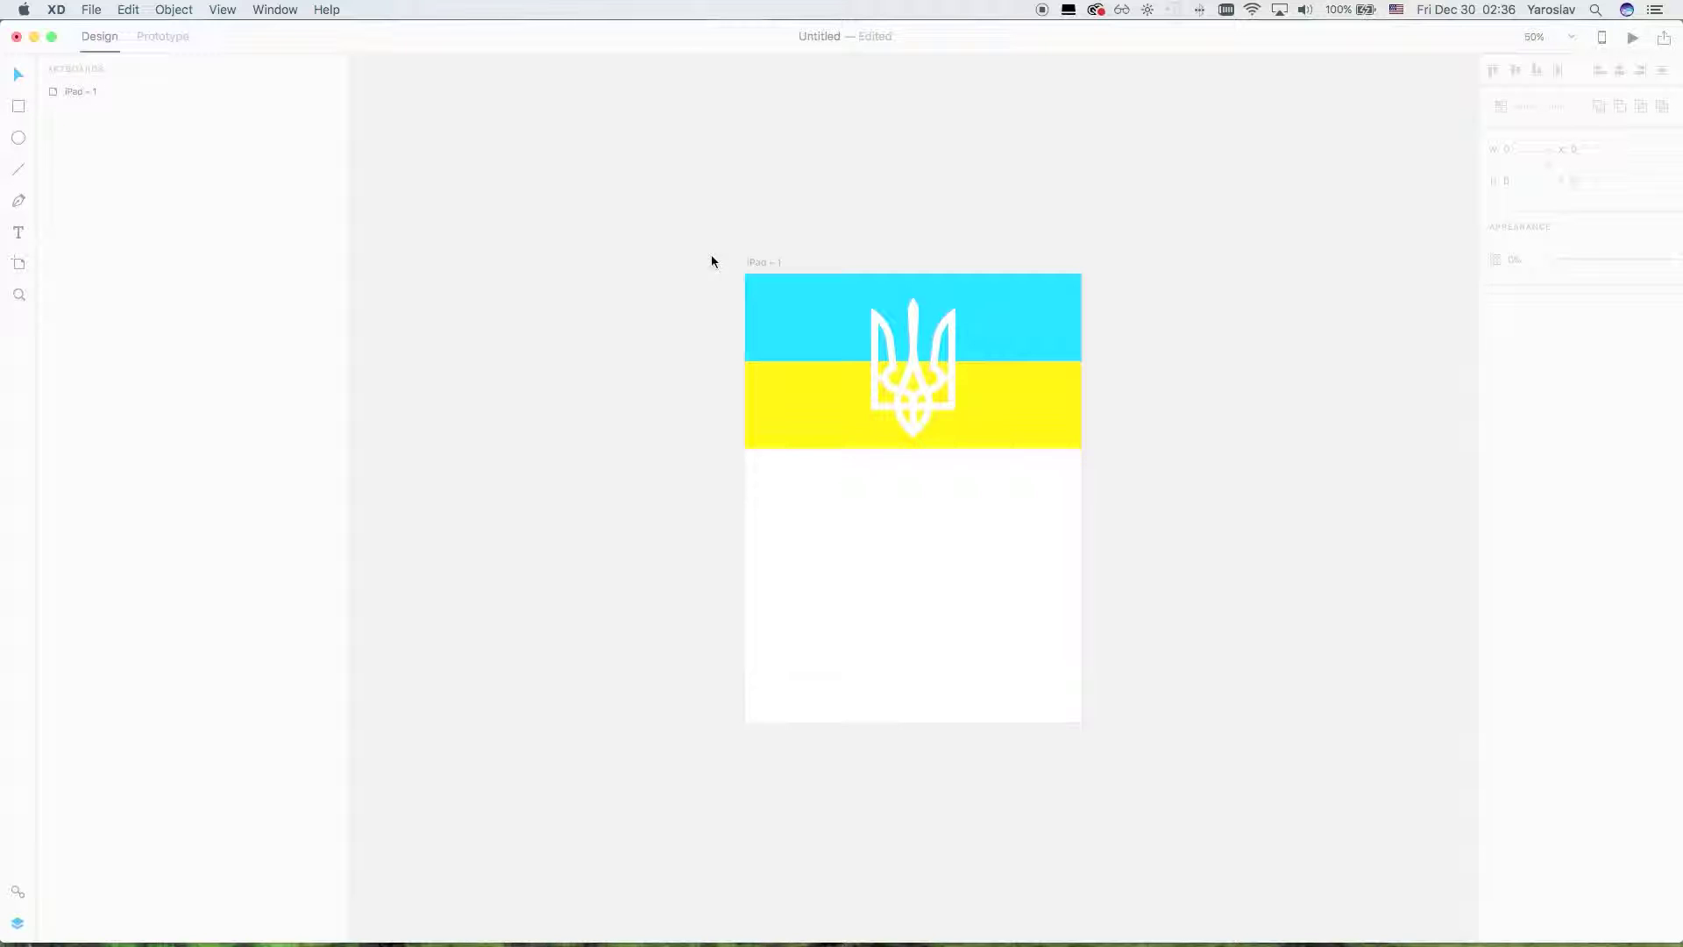
Option-drag the iPad – 1 artboard to the right to create iPad – 2
drag(712, 226, 1152, 816)
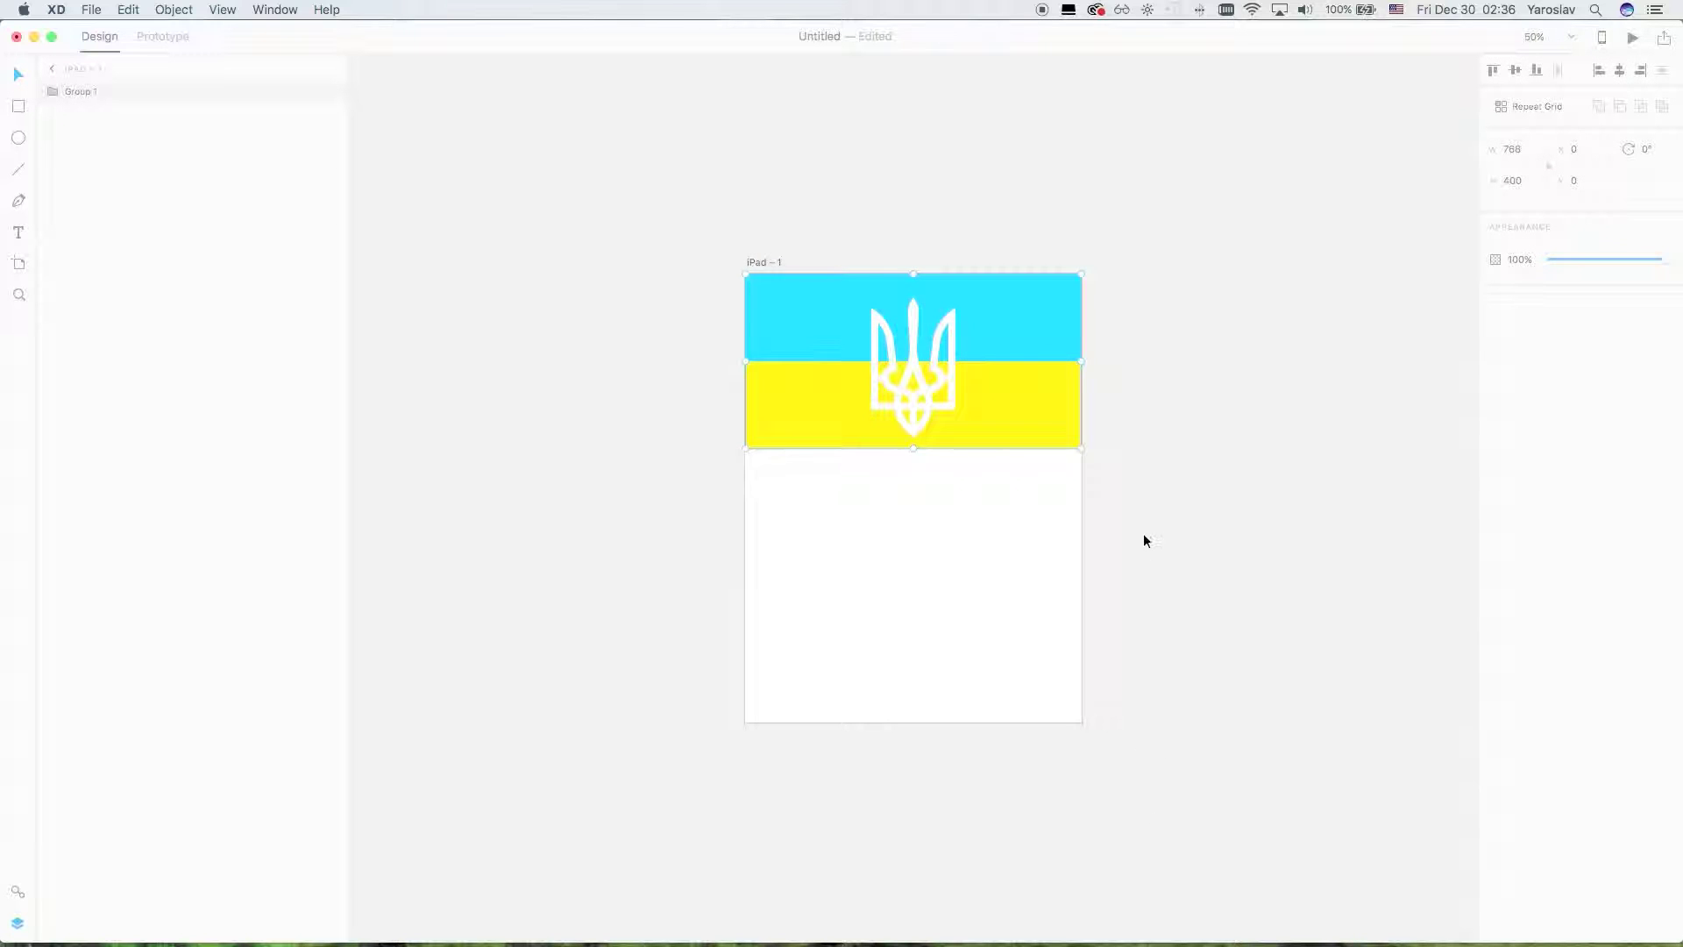
click(1158, 313)
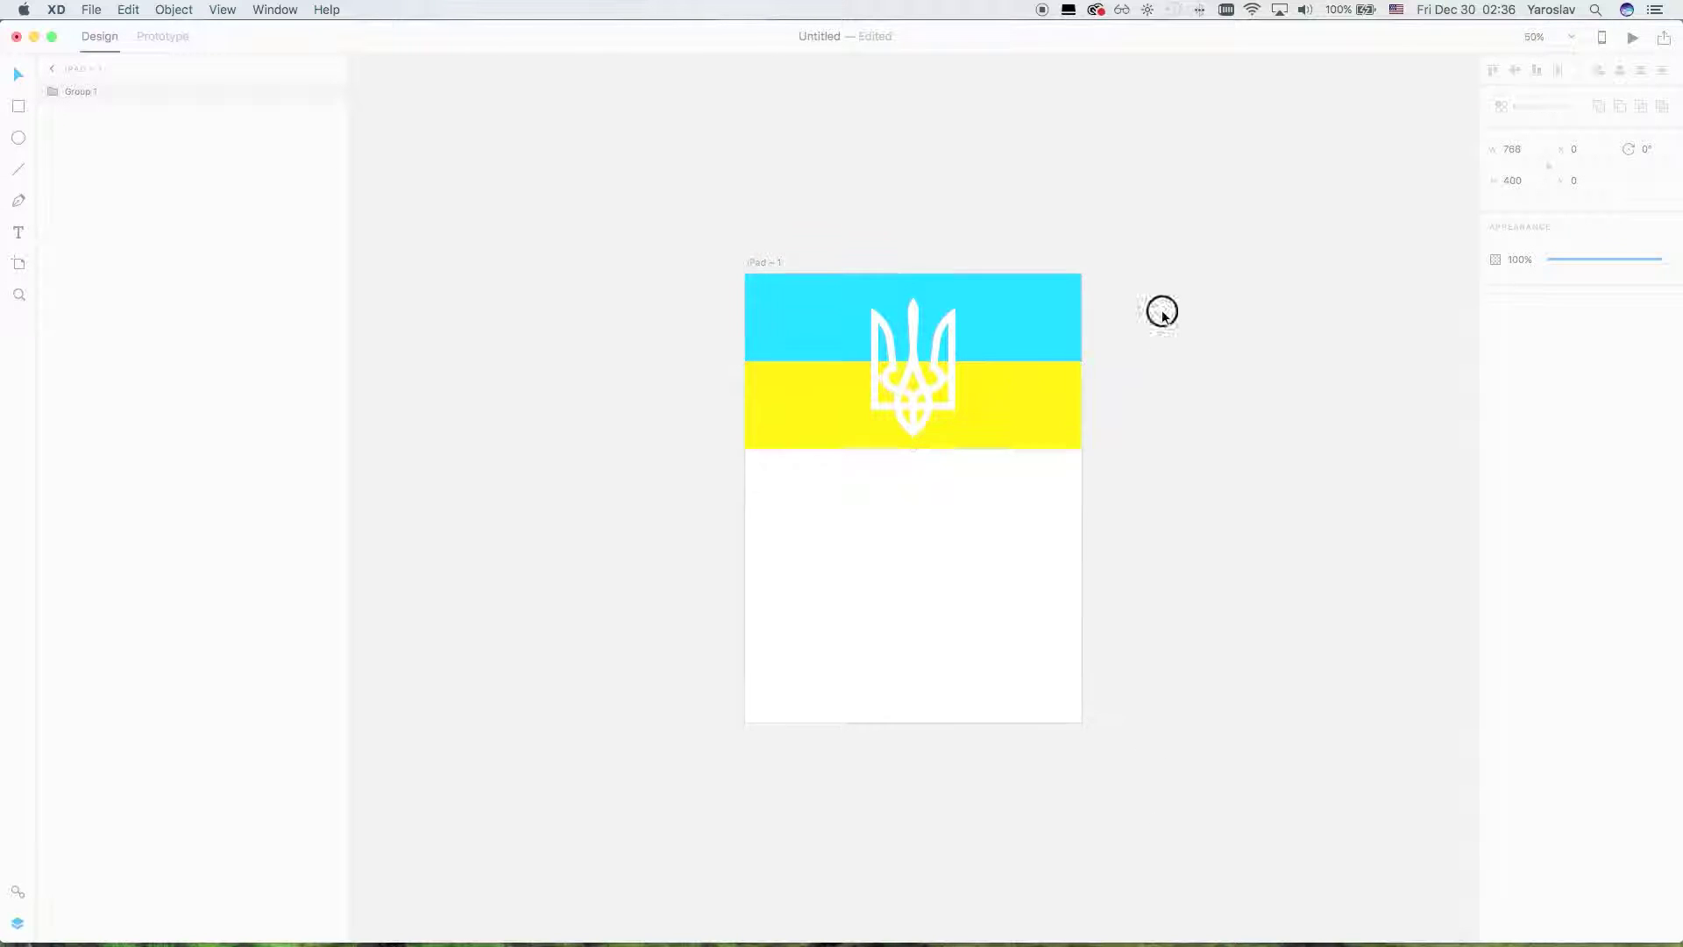
click(760, 260)
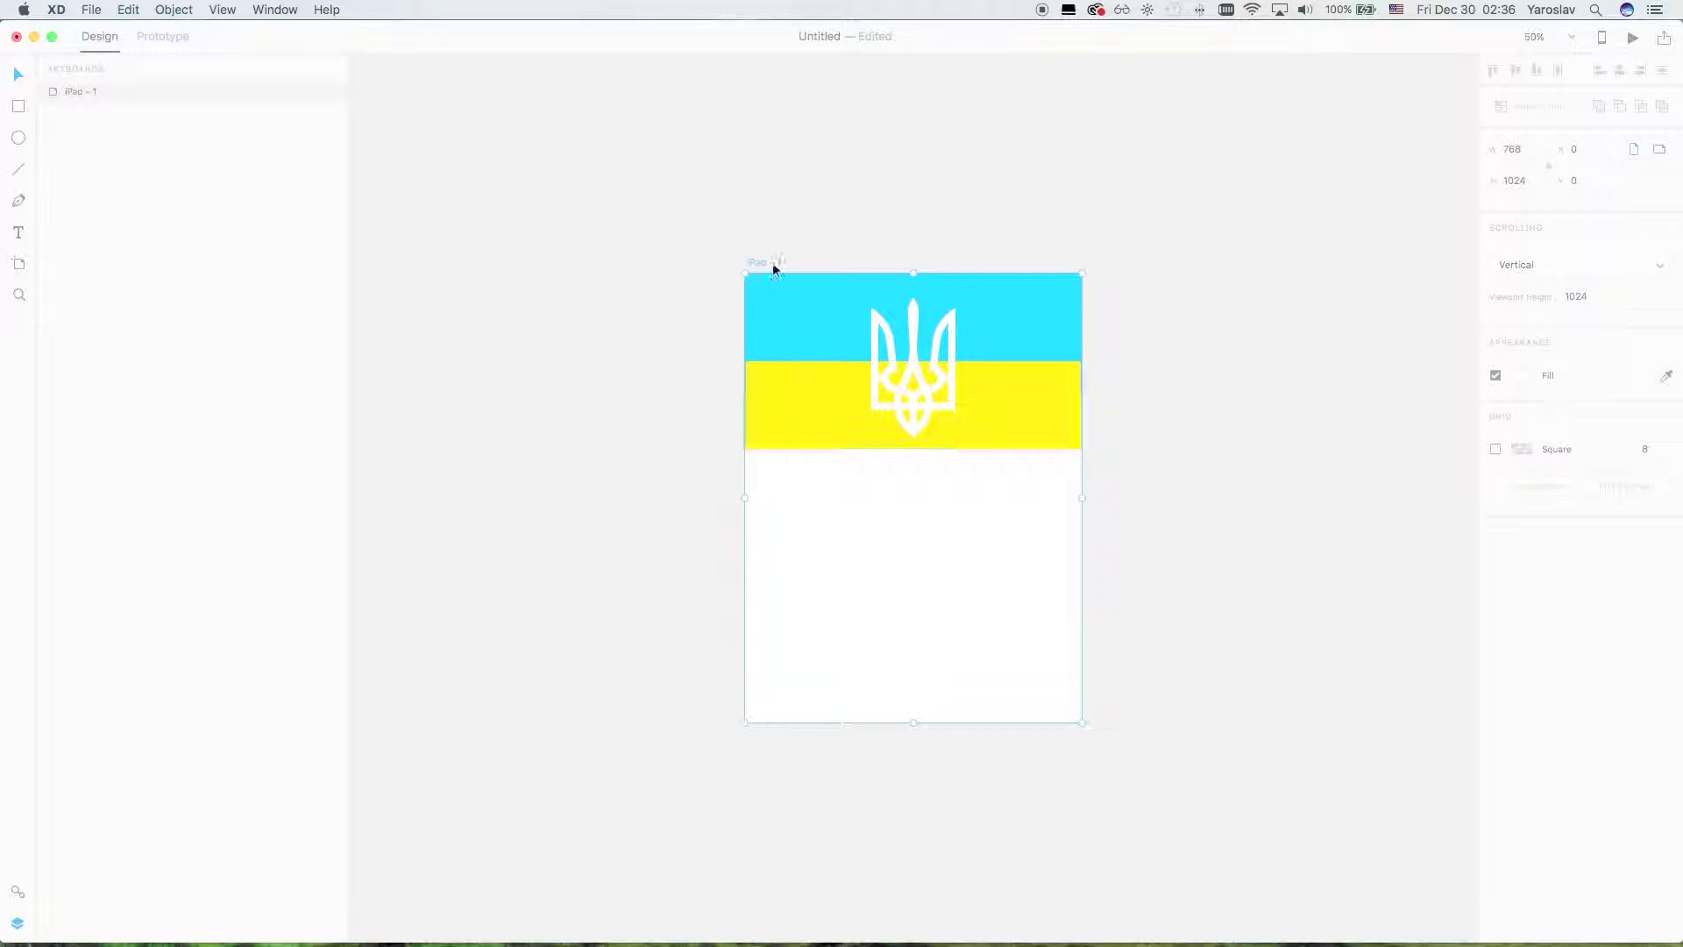
drag(760, 263, 1120, 274)
click(980, 561)
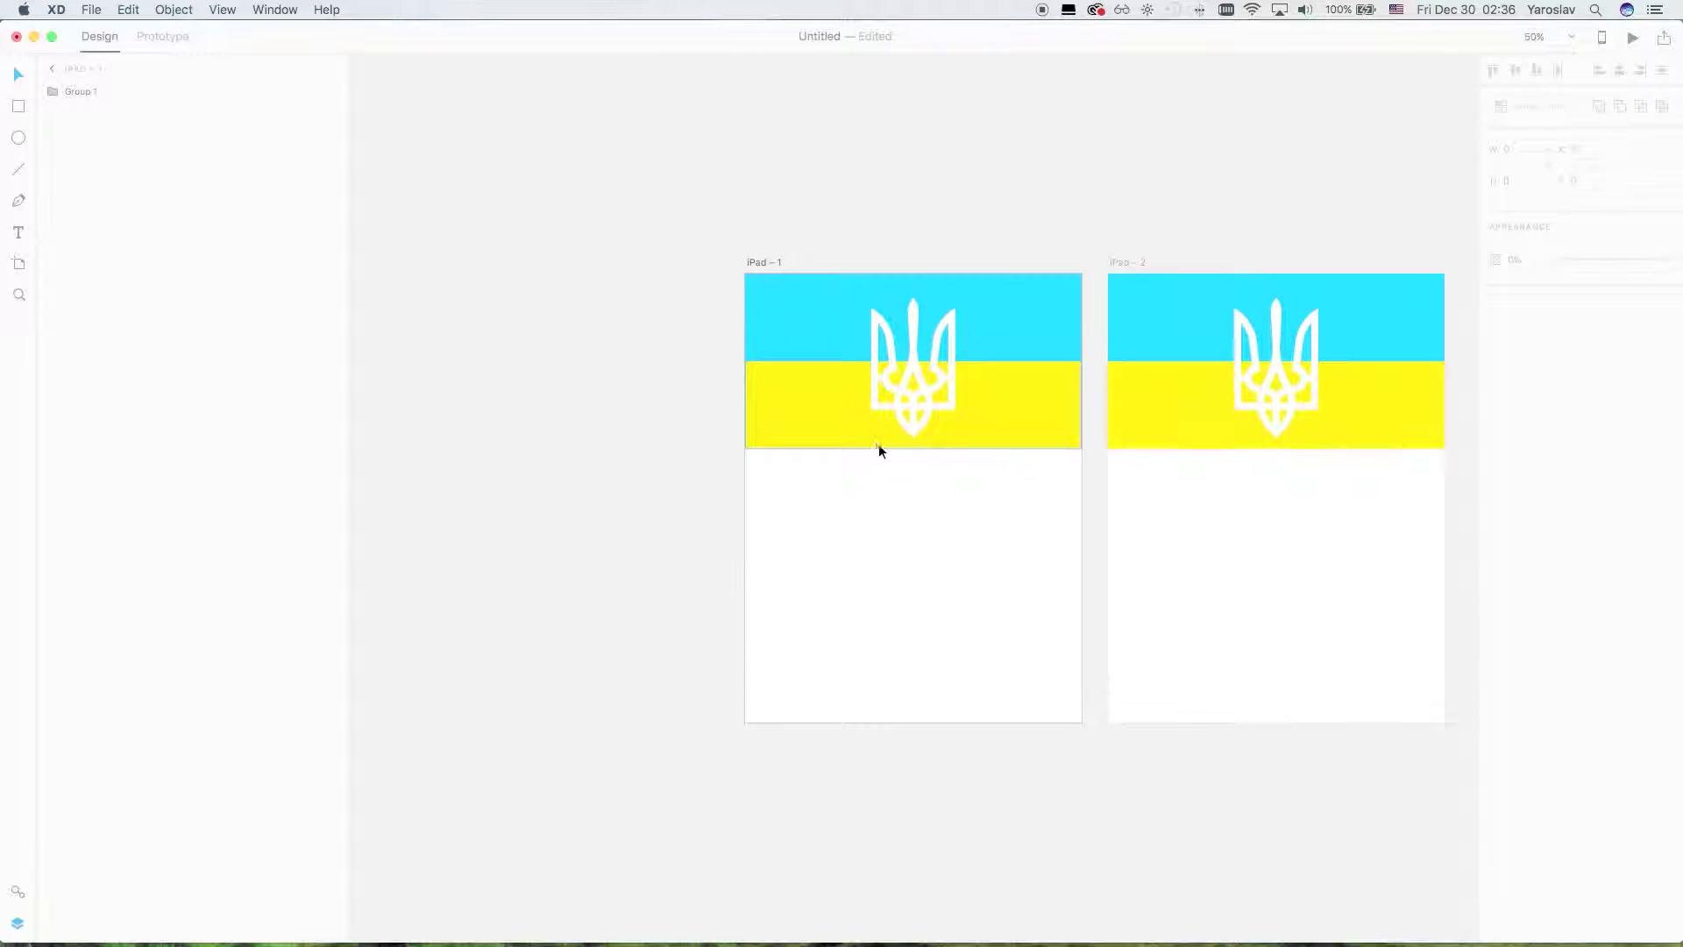
Option-drag iPad – 2 to the right to create iPad – 3 beside it
scroll(877, 443, right, 5)
click(677, 236)
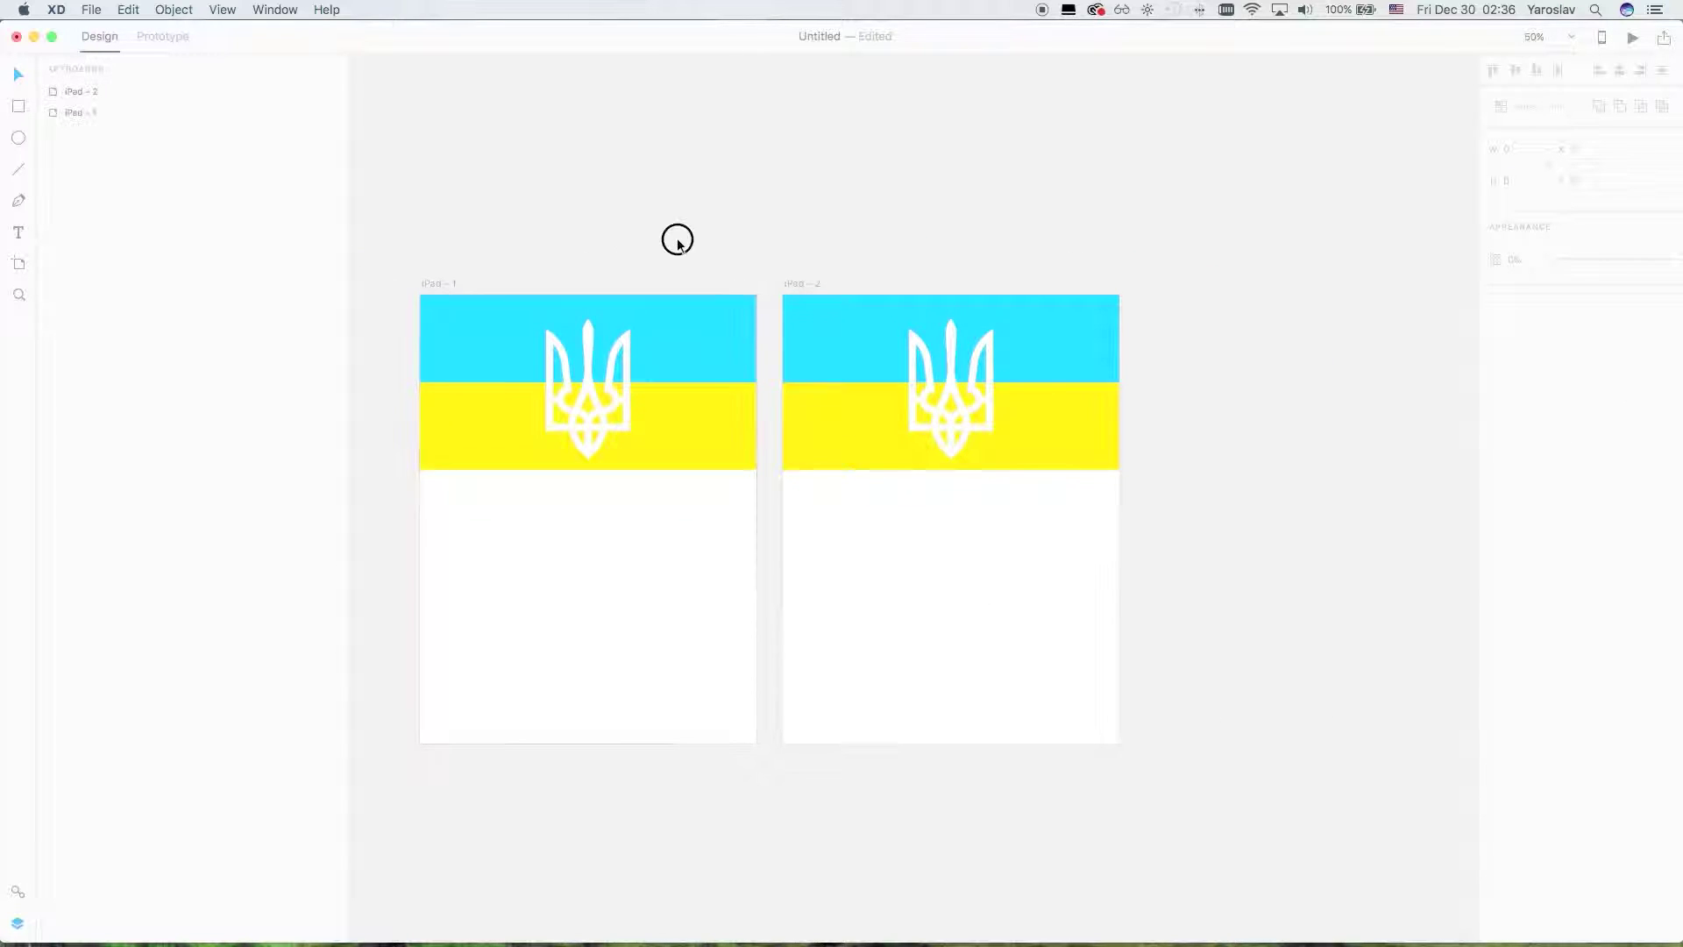
click(805, 284)
drag(808, 284, 1169, 290)
click(1034, 508)
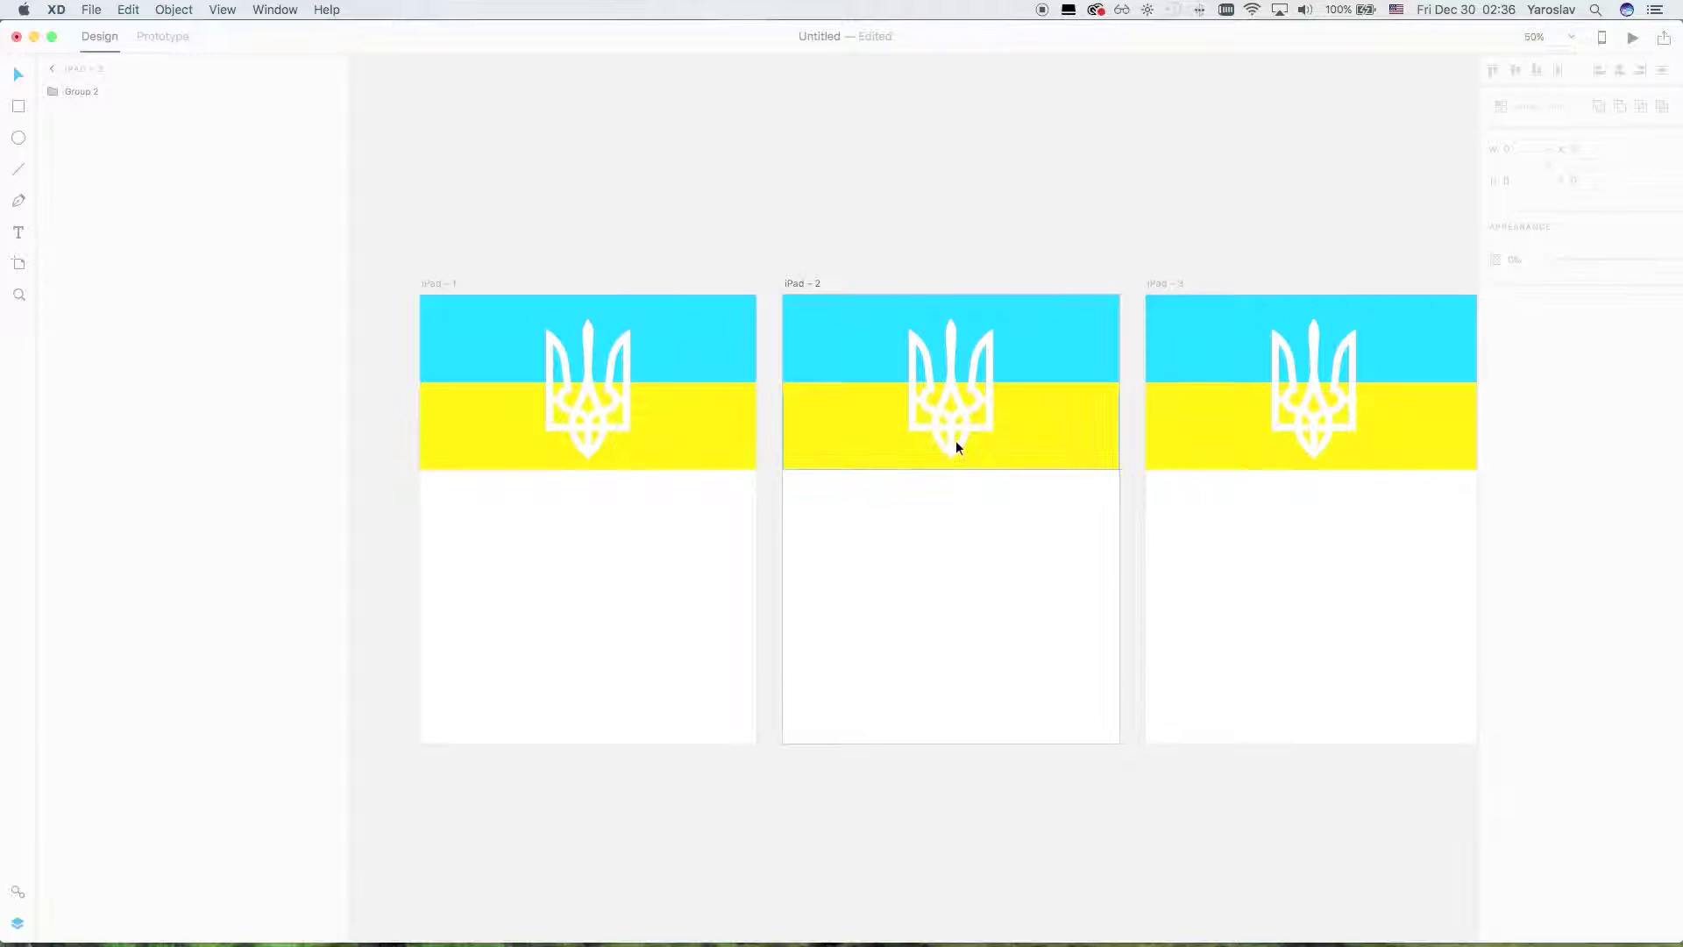
scroll(819, 306, right, 3)
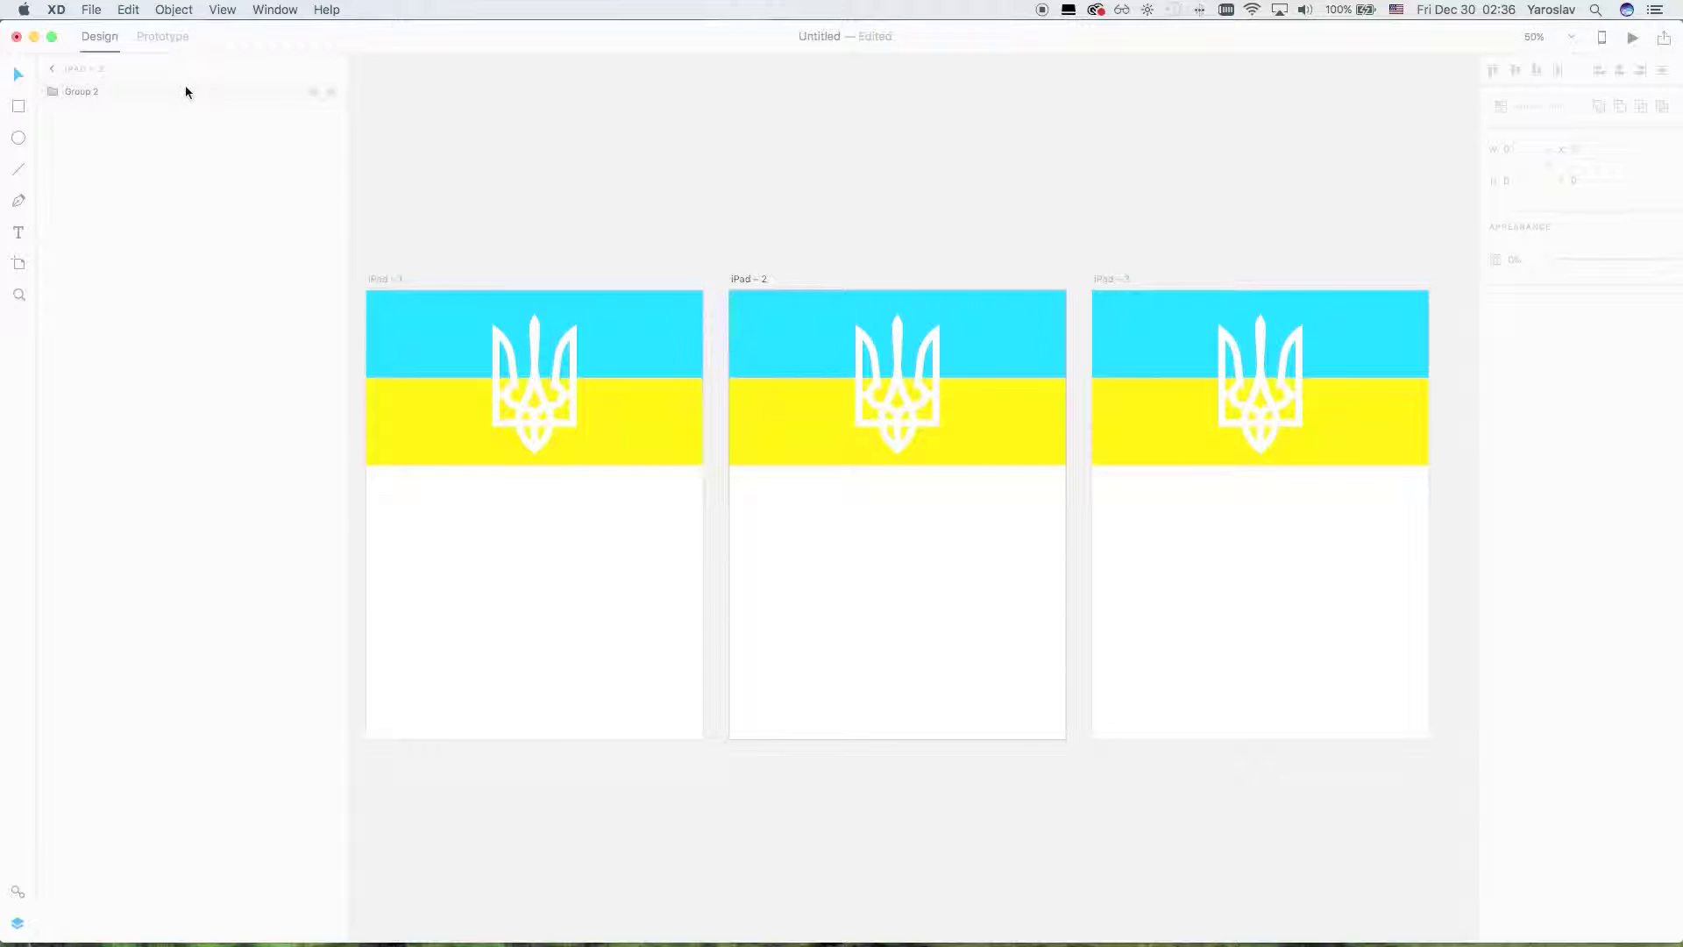
click(371, 276)
click(754, 280)
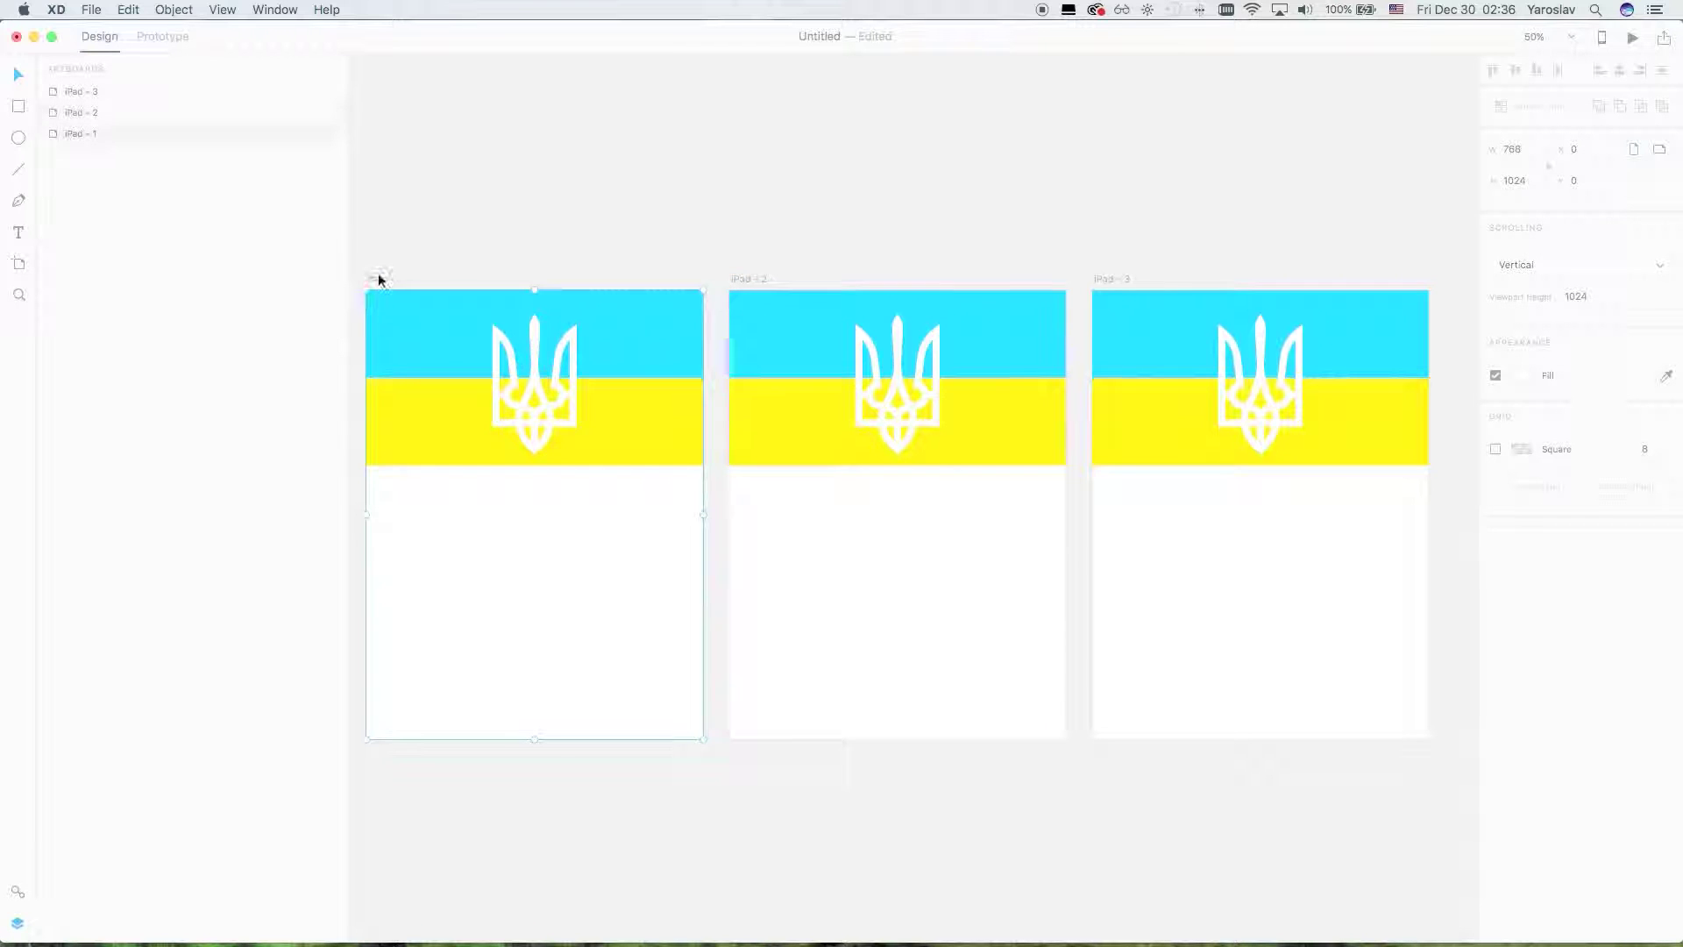
click(806, 585)
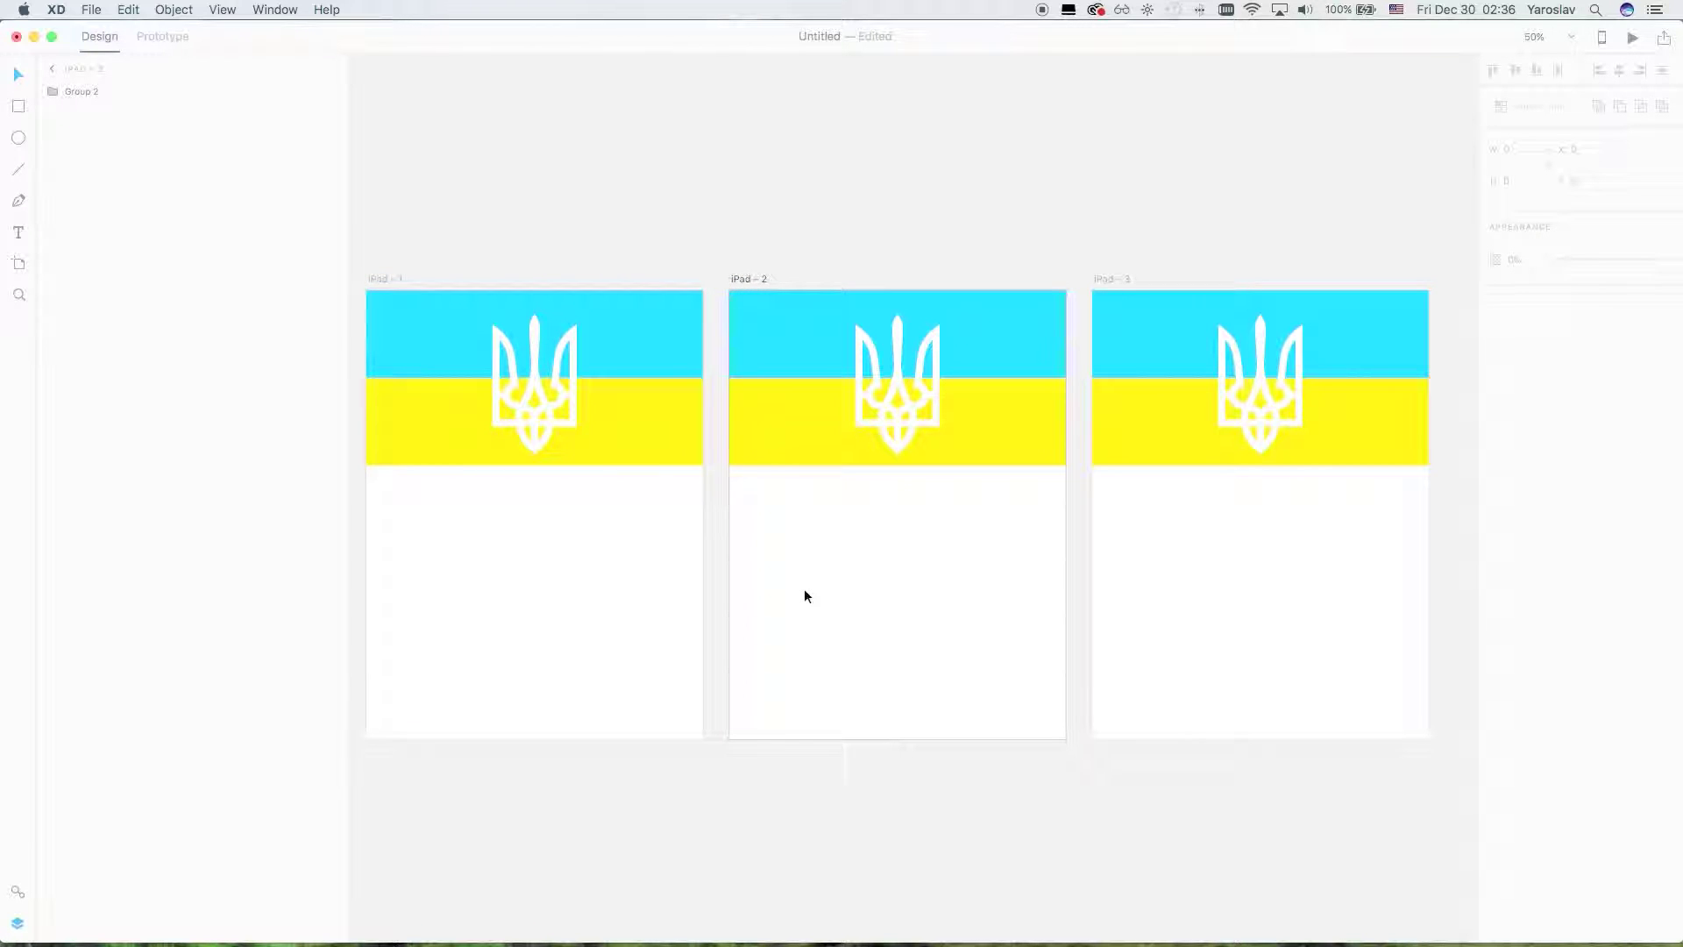
click(581, 390)
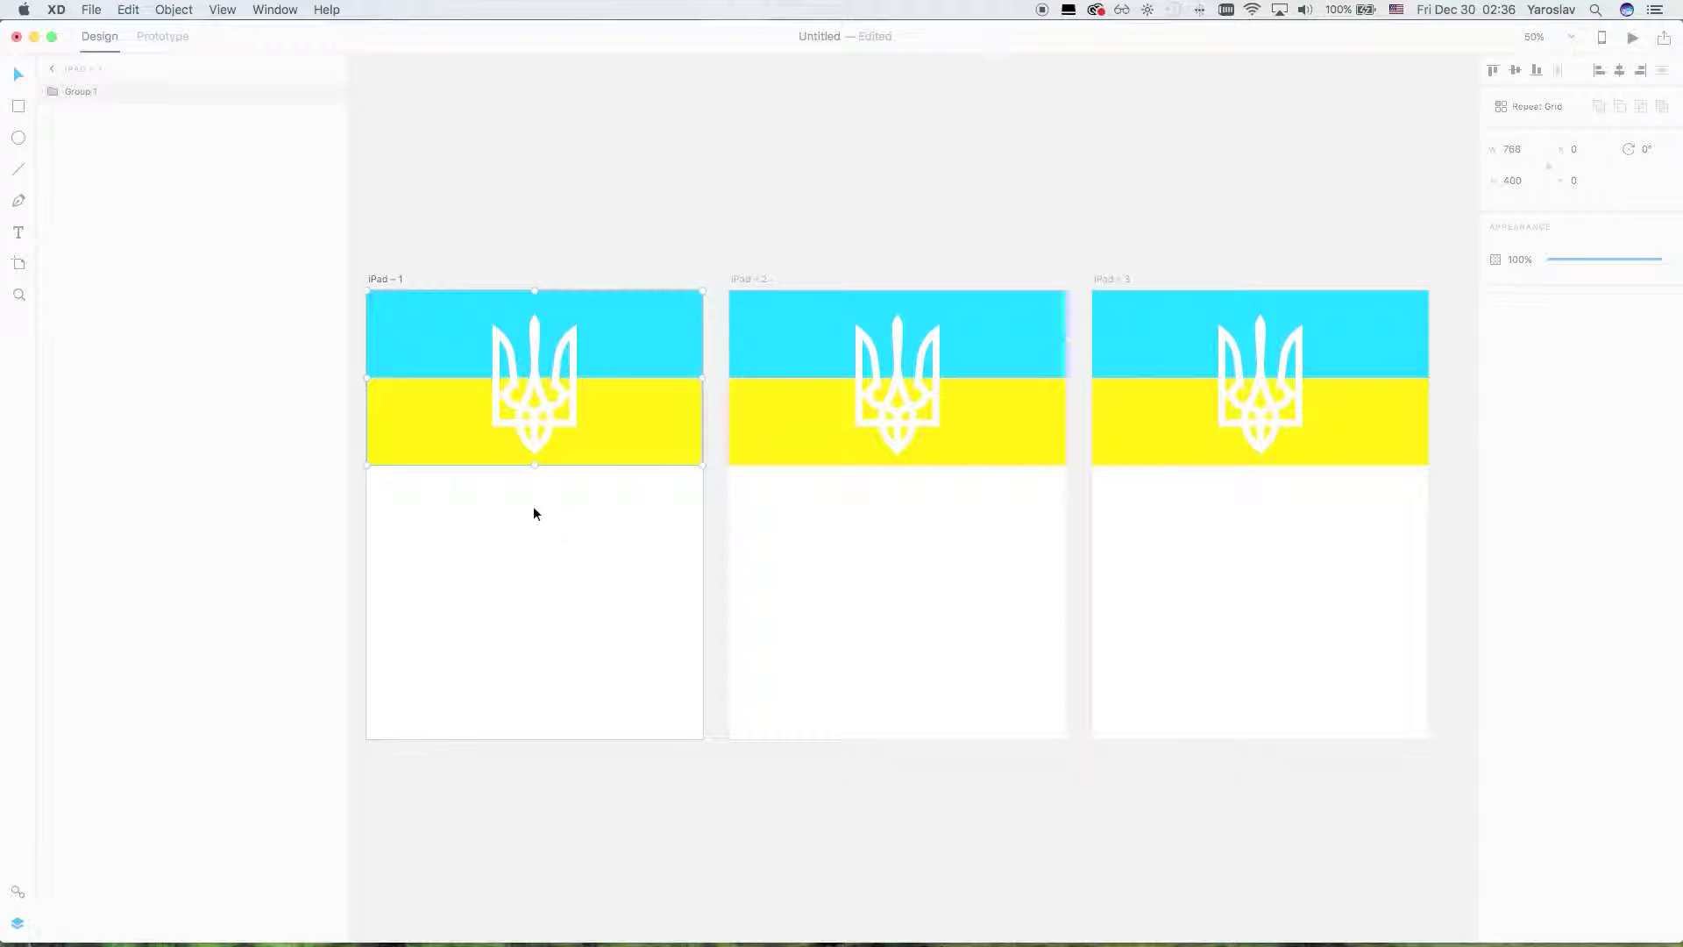
Make the trident on iPad – 2 black (#000000)
double_click(886, 406)
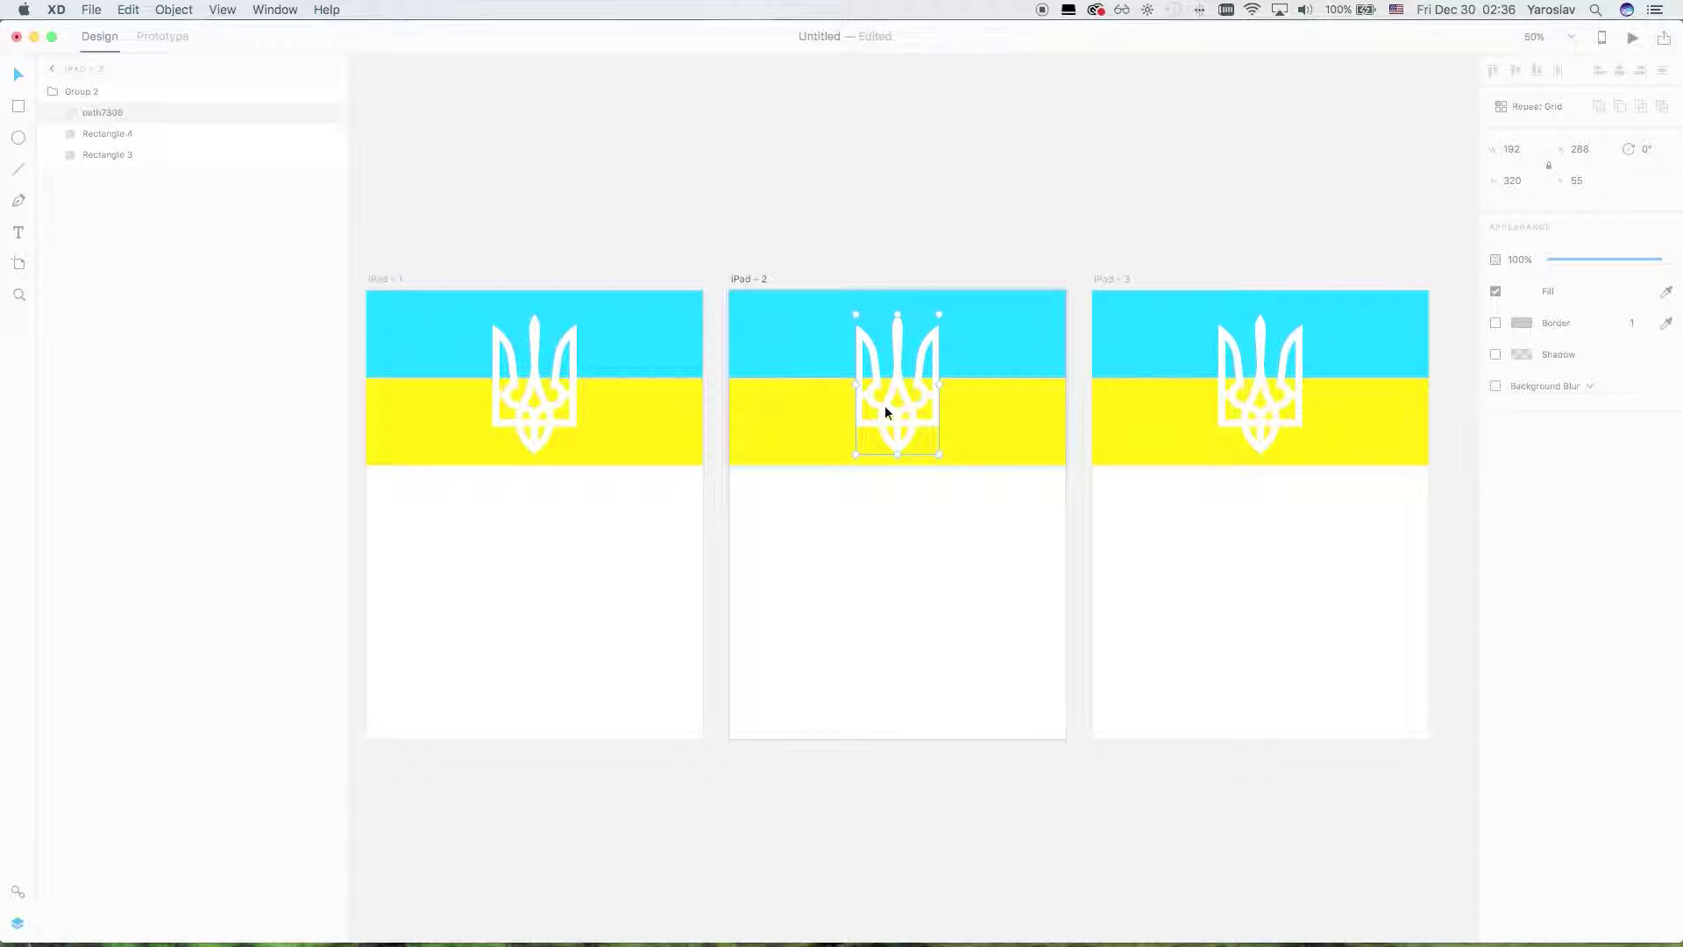
click(982, 434)
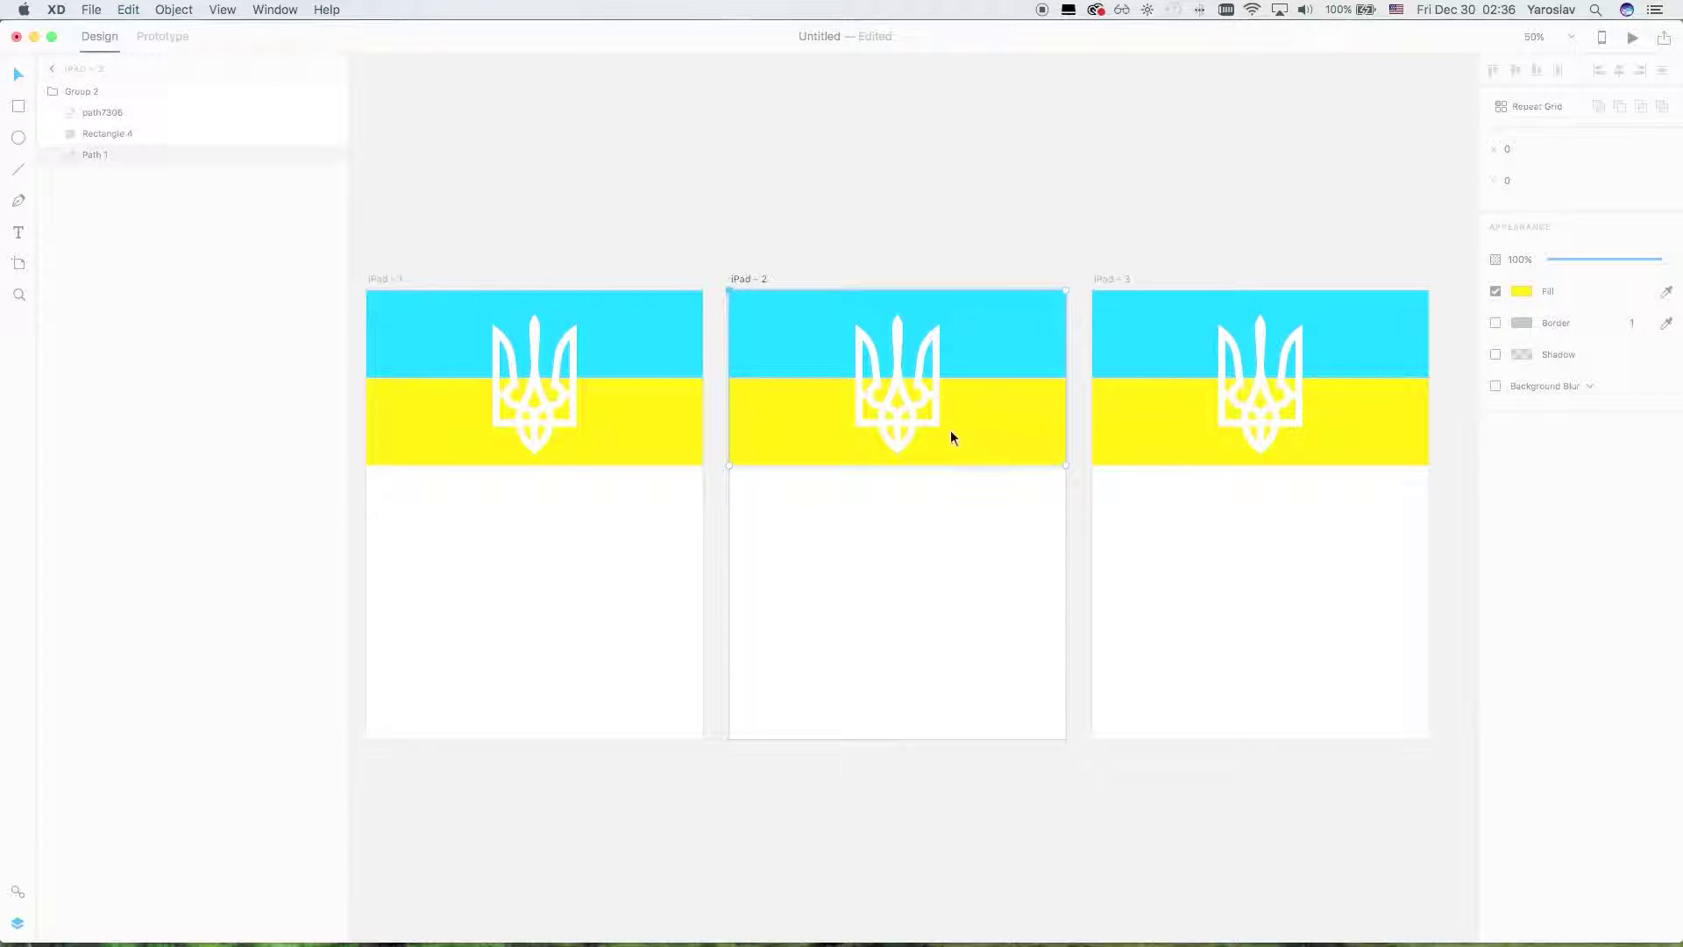
click(909, 407)
double_click(908, 407)
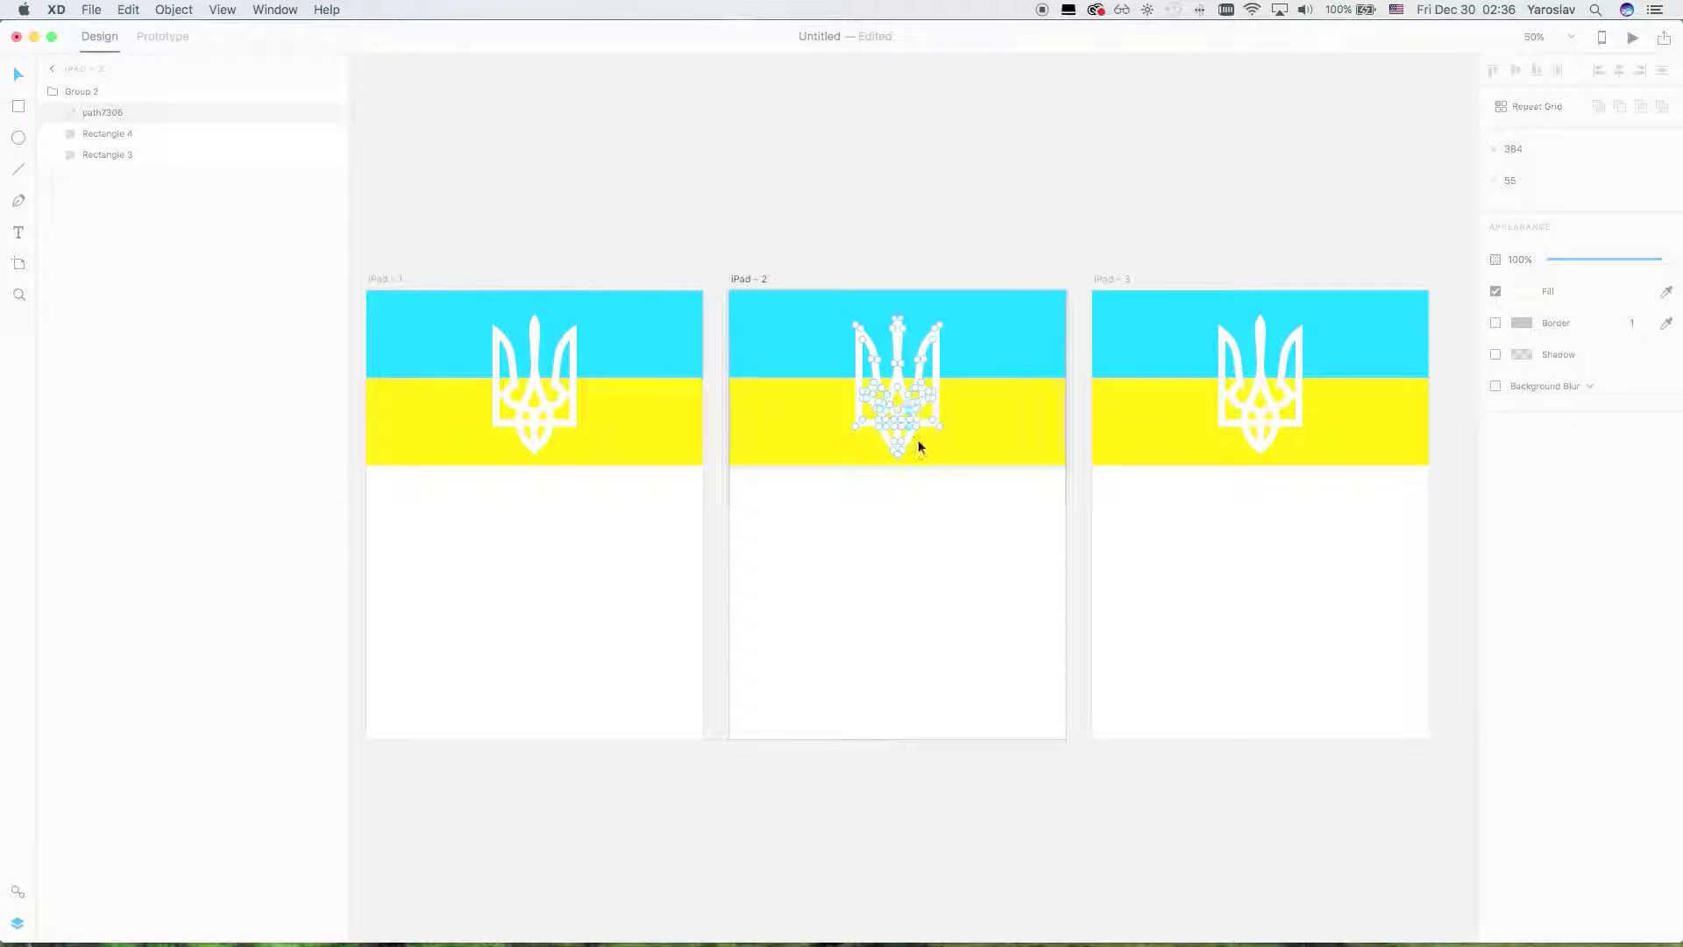
click(1524, 291)
drag(1434, 289, 1470, 348)
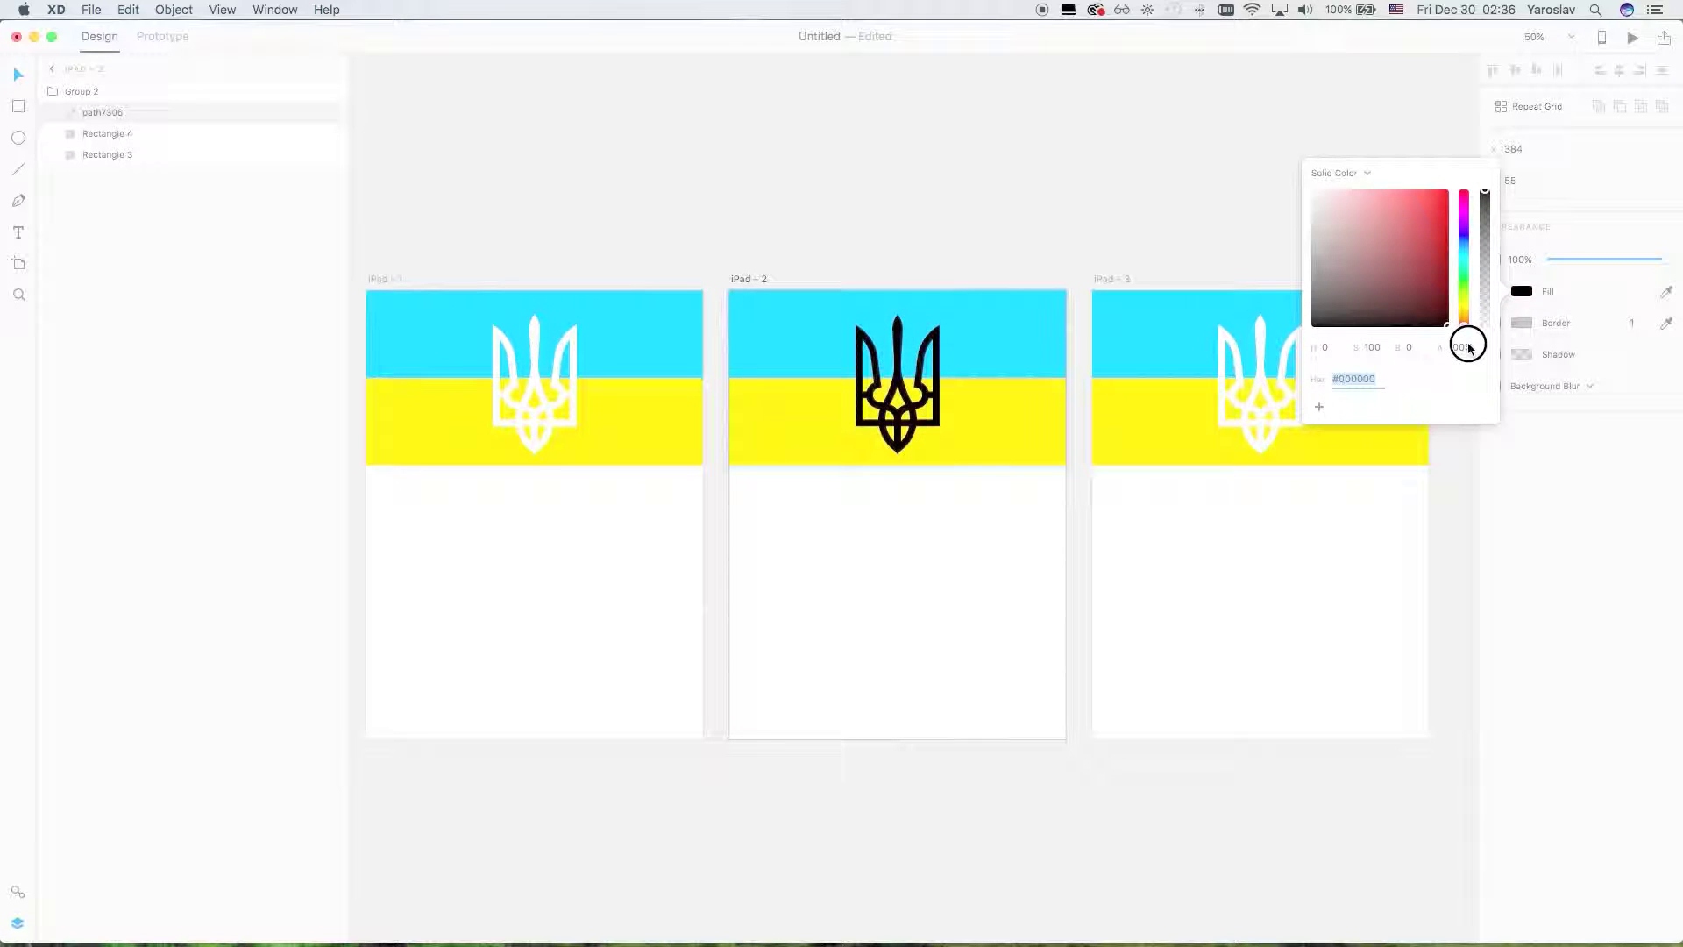
click(1364, 481)
Change the top cyan stripe of iPad – 3's flag to red
click(1187, 345)
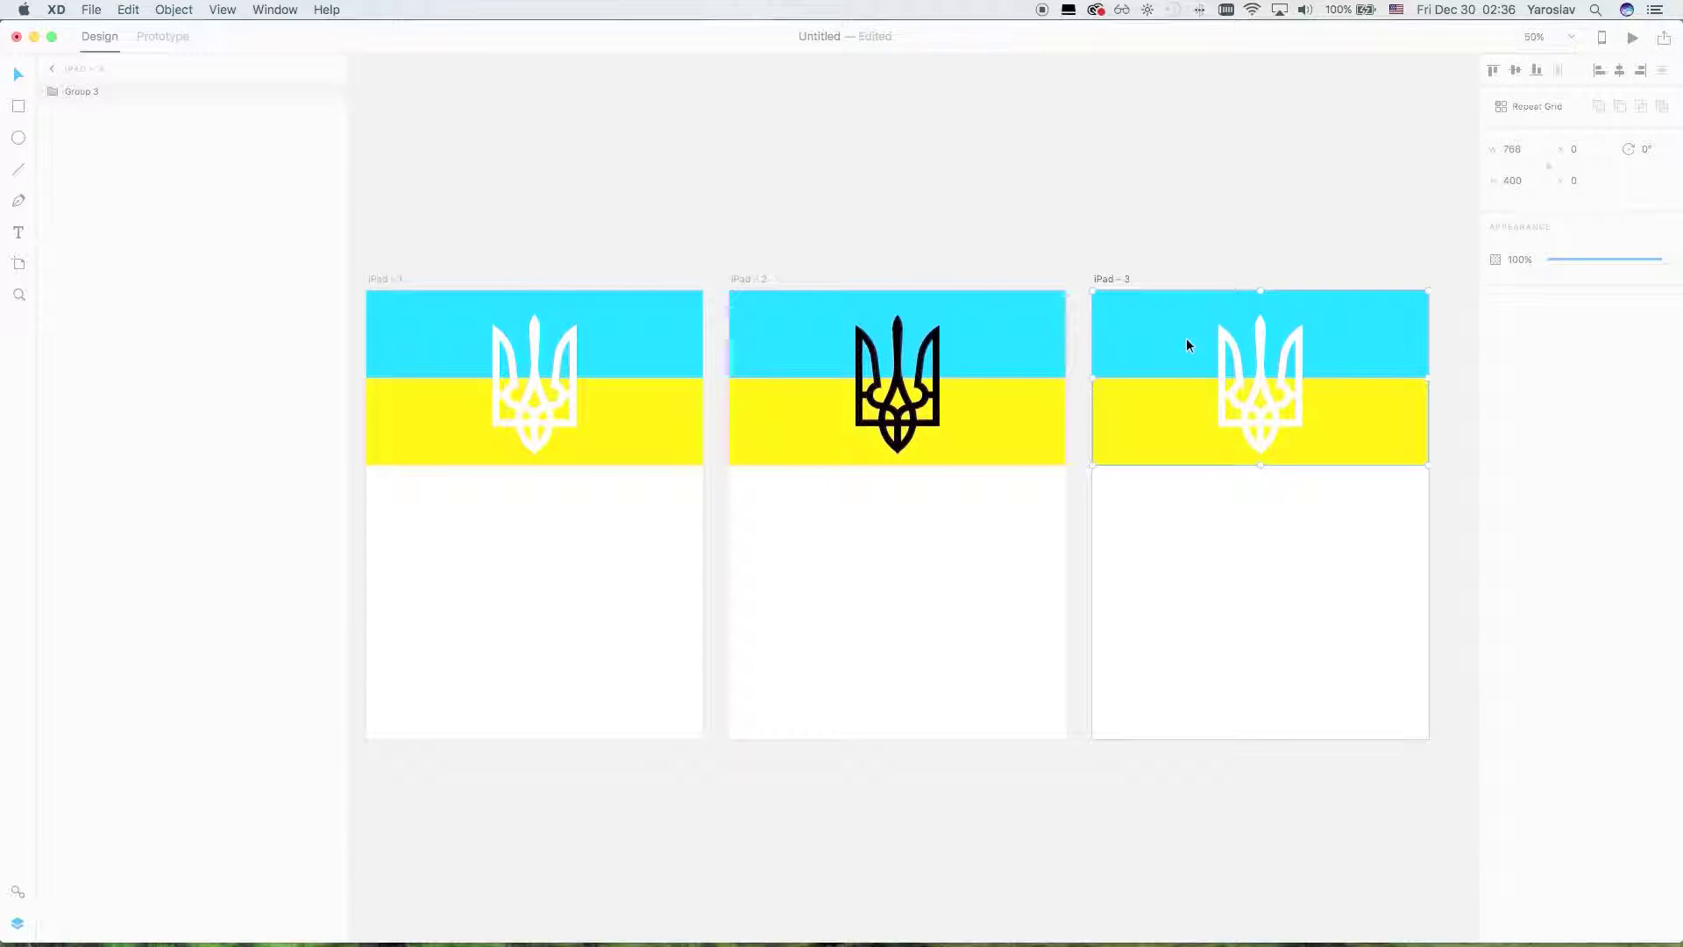
double_click(1154, 445)
click(1150, 344)
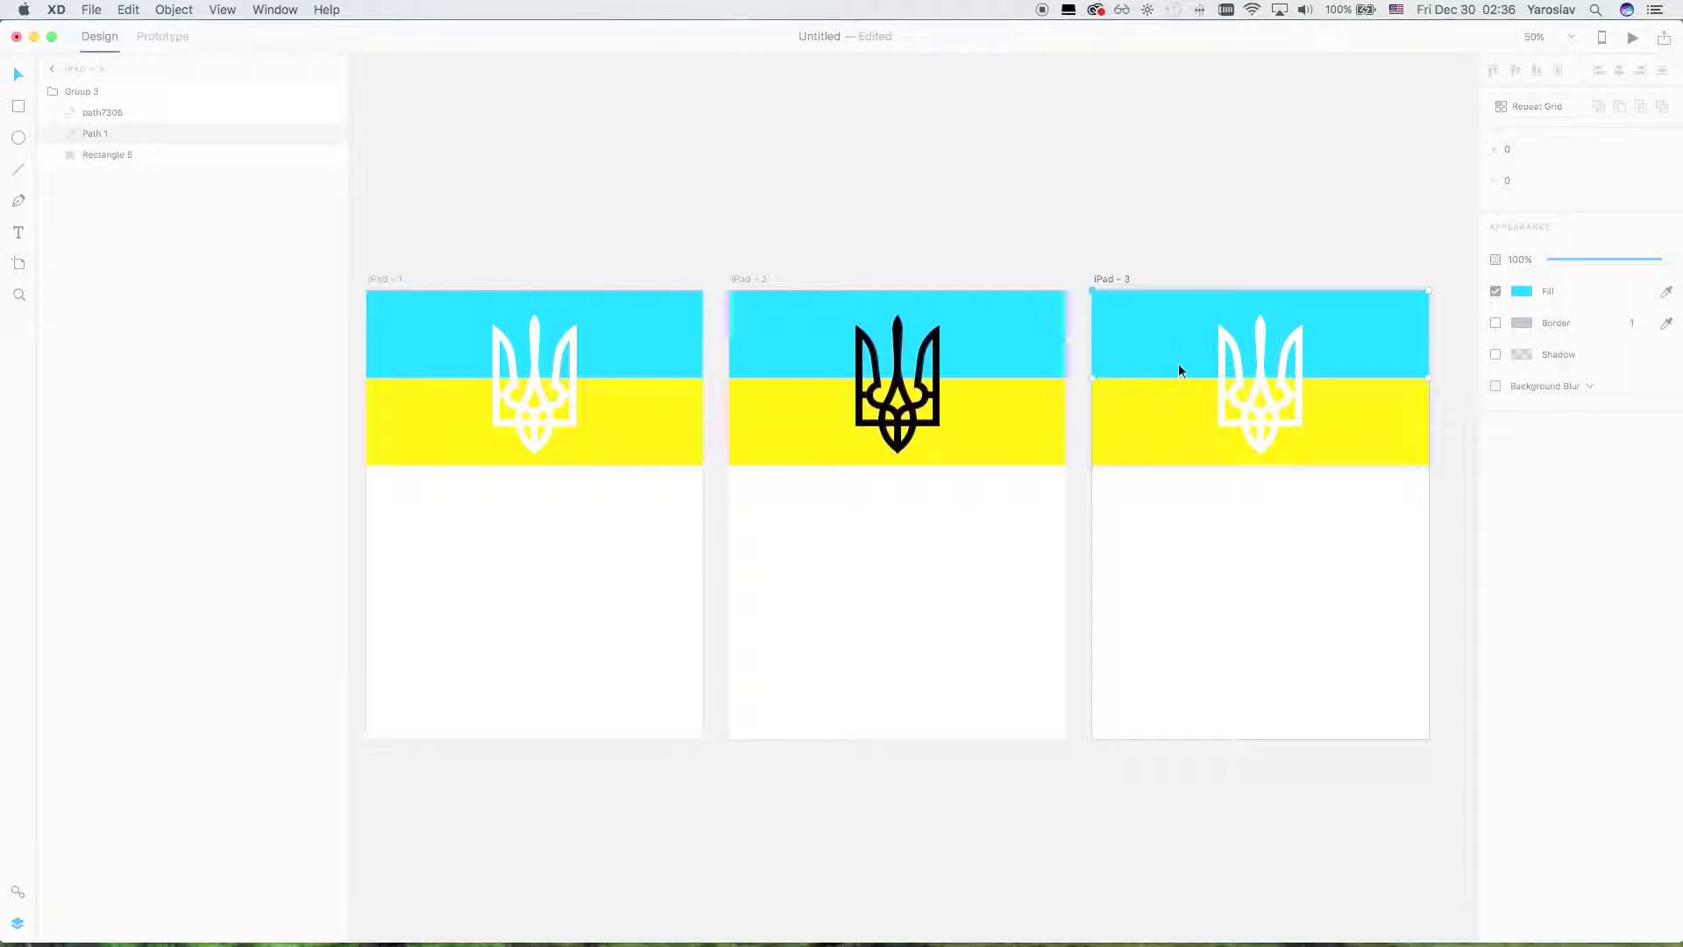
double_click(1163, 342)
click(1522, 291)
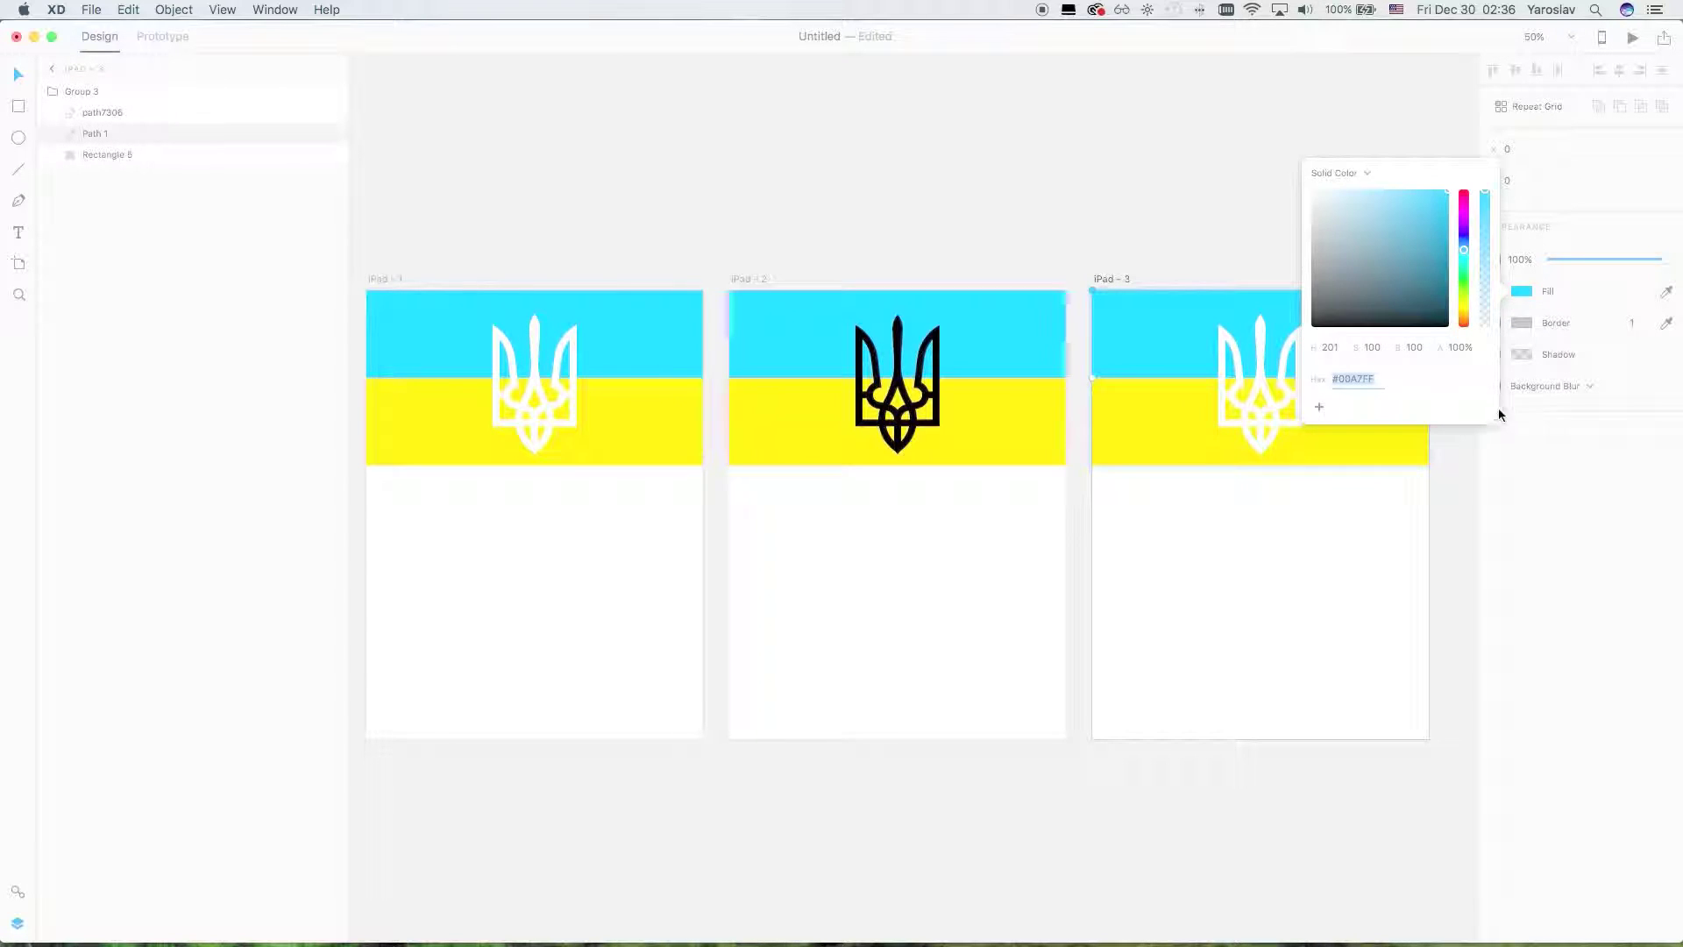
drag(1466, 314, 1469, 326)
click(1212, 387)
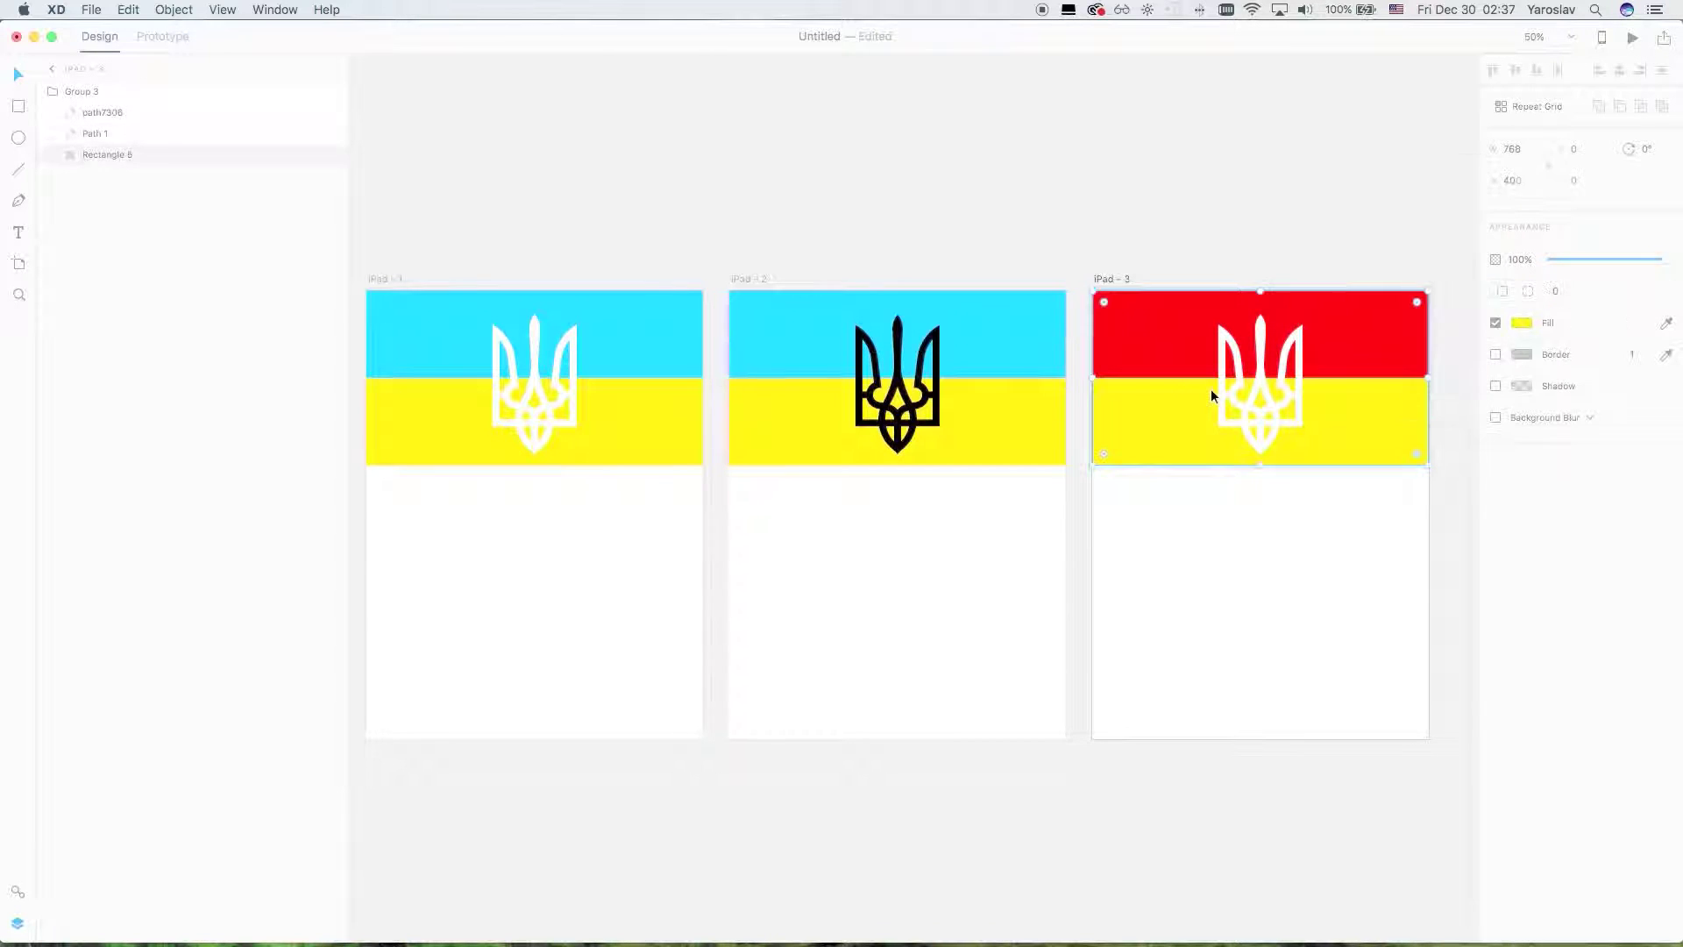
Recolour iPad – 3's lower yellow stripe to grey
double_click(1173, 454)
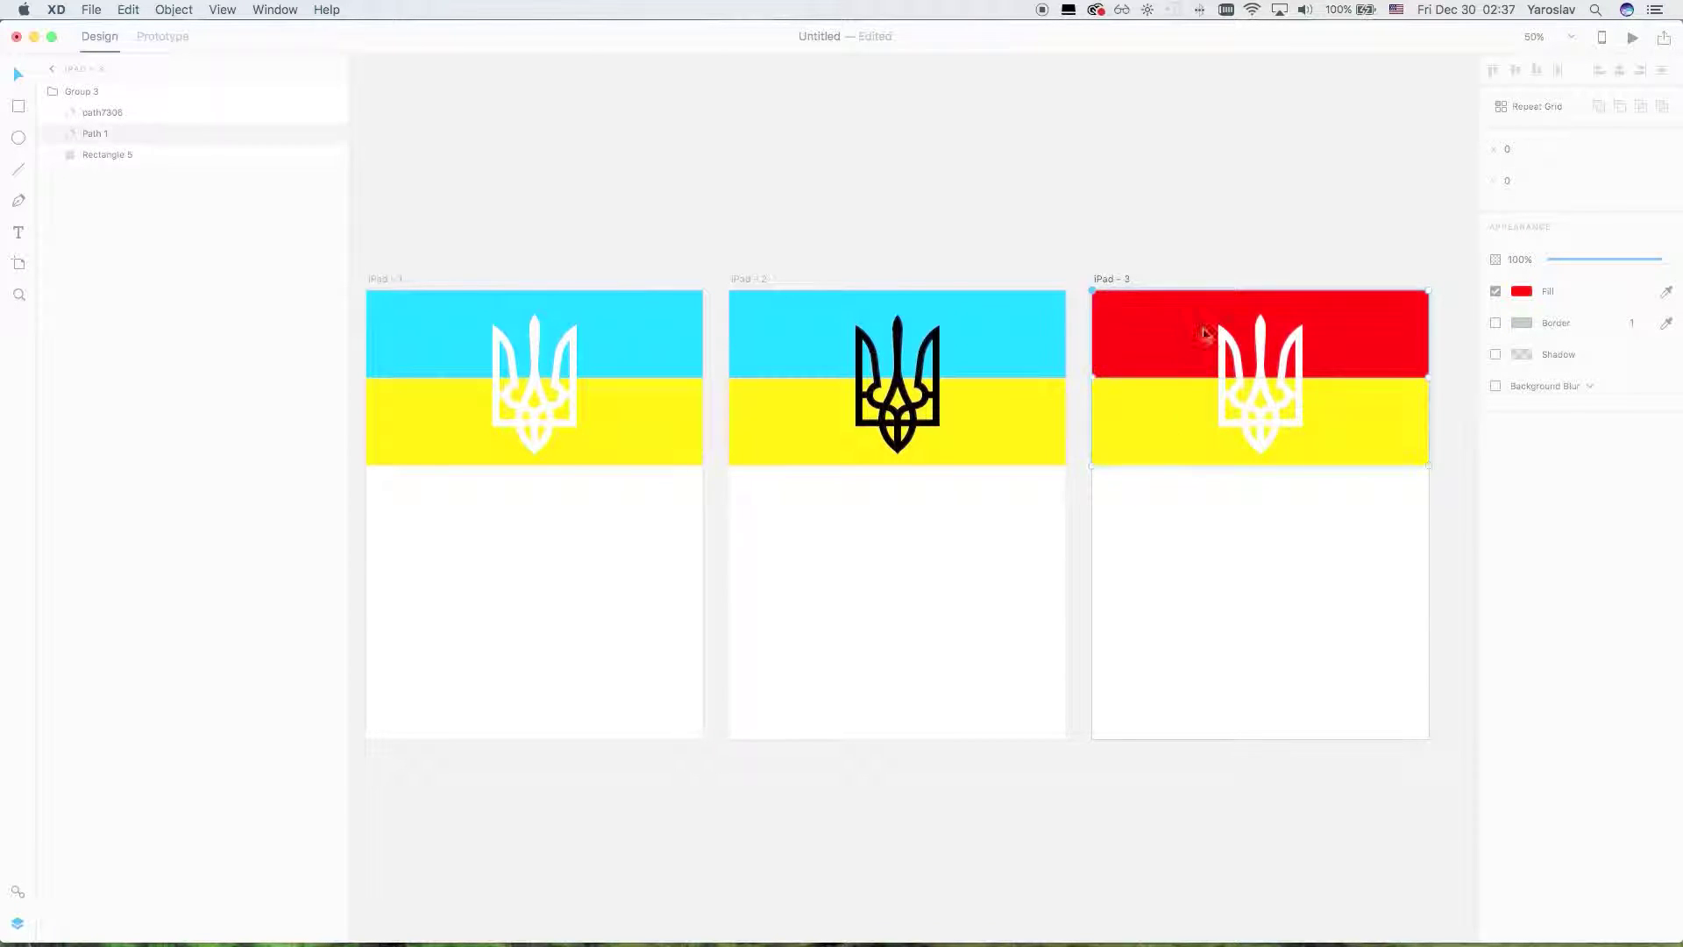
click(1176, 413)
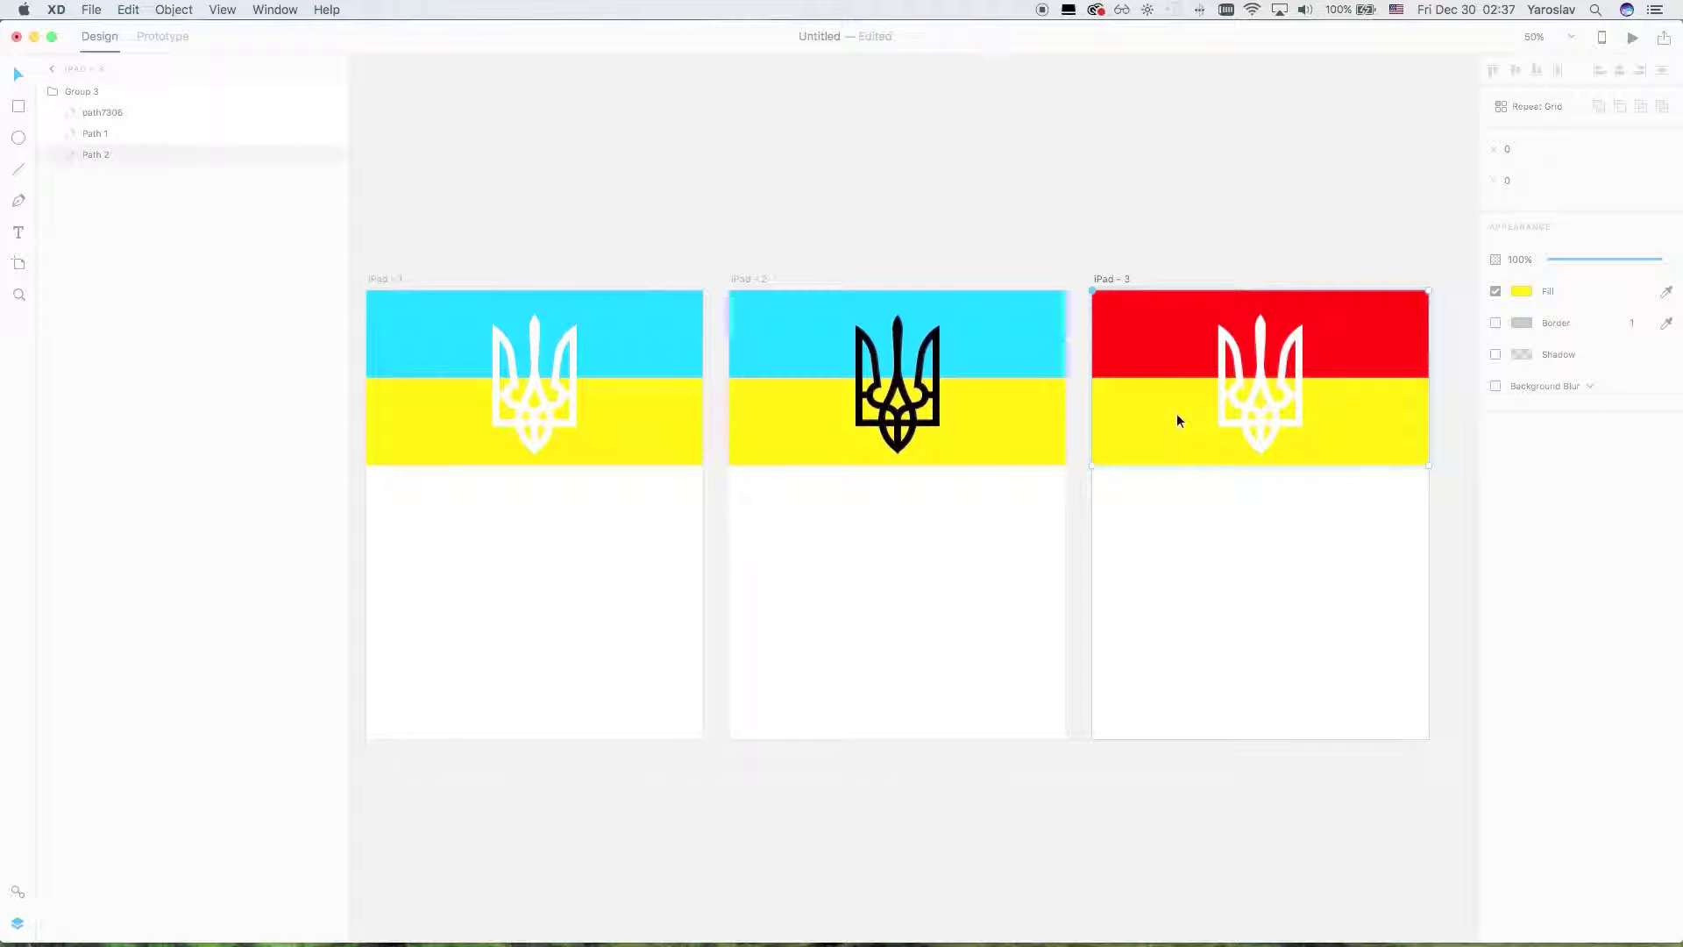
click(1522, 291)
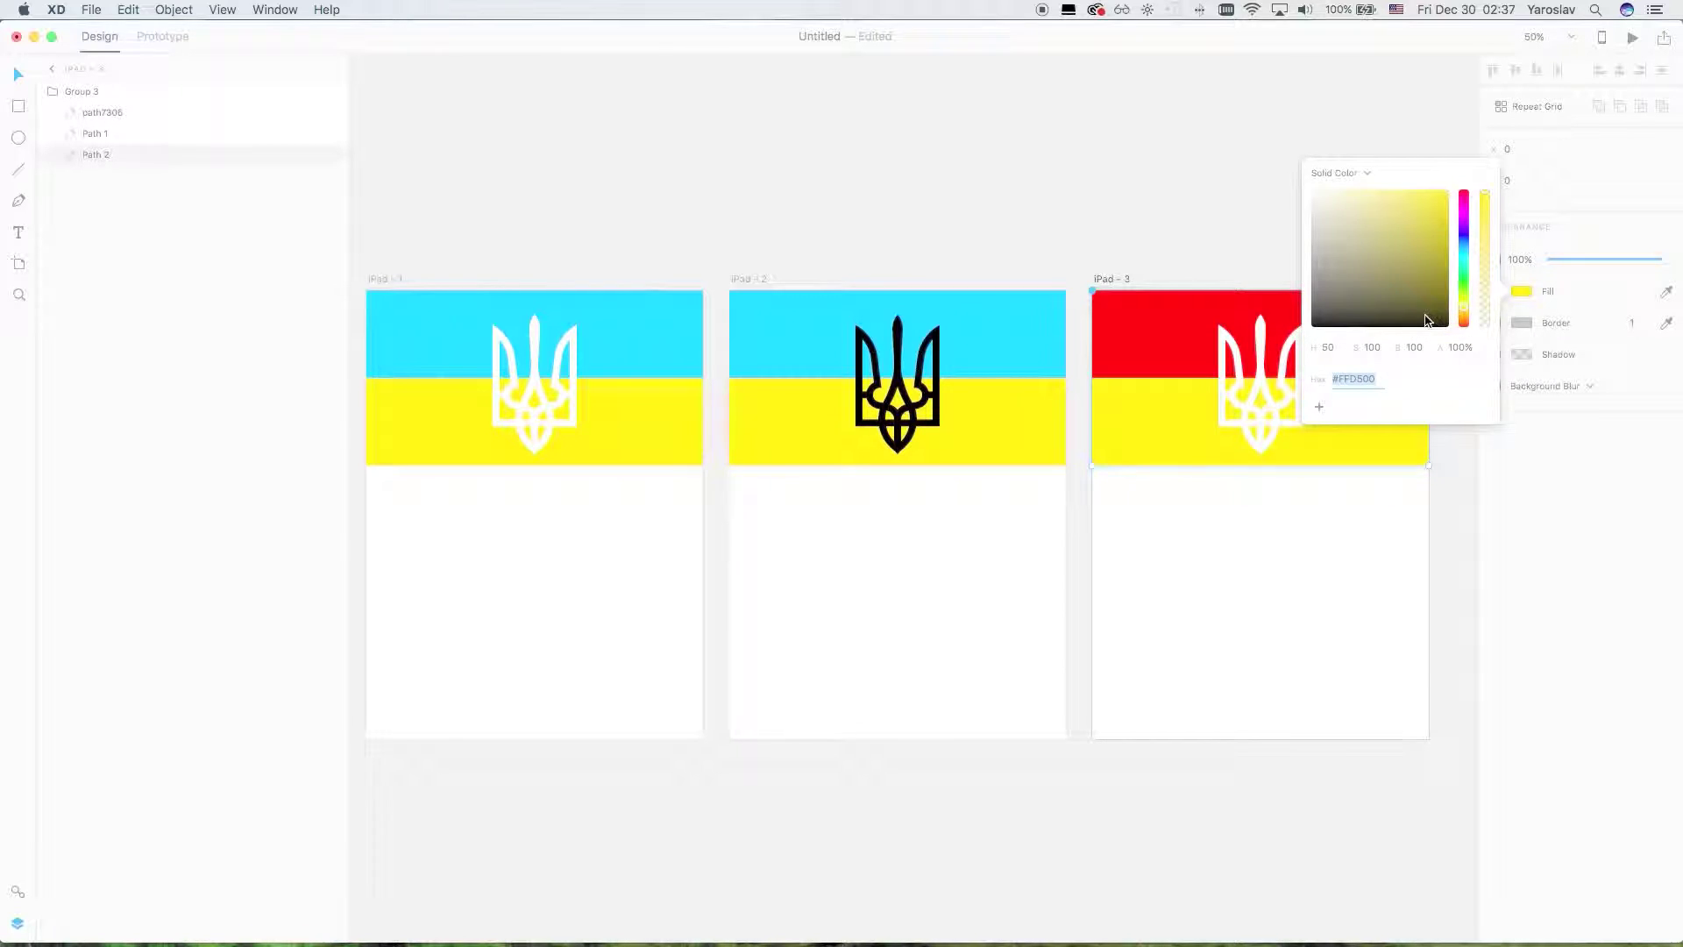
click(1444, 344)
drag(1444, 344, 1300, 304)
click(1266, 582)
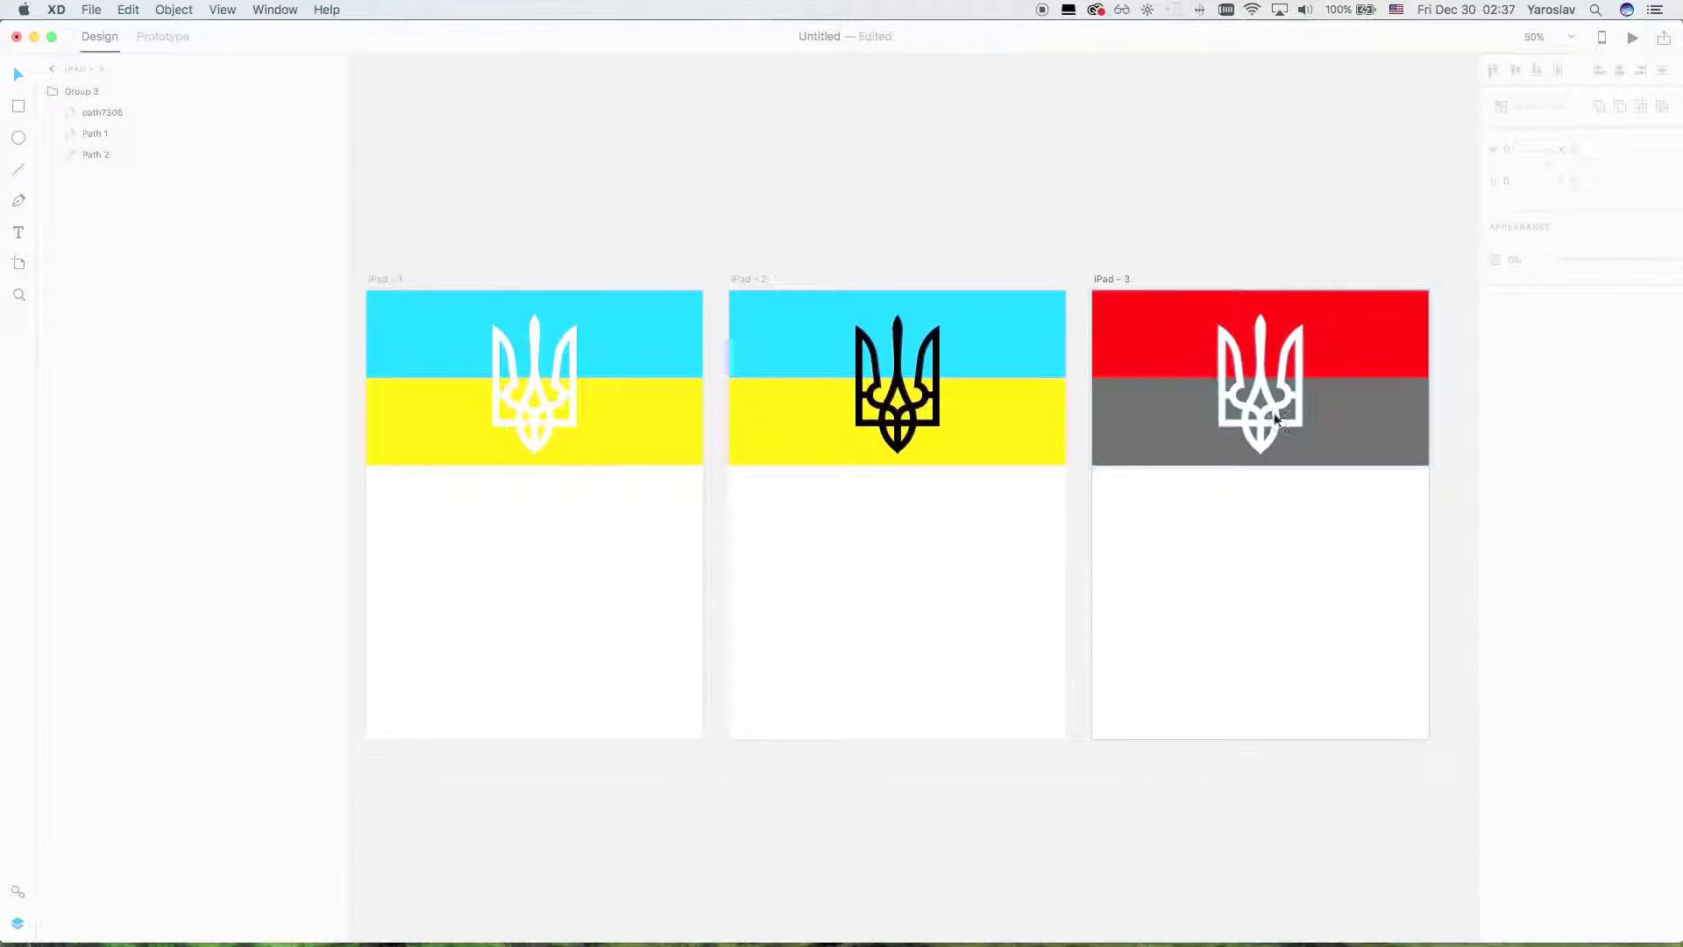
Clear the selection and switch to Prototype mode for linking
click(850, 610)
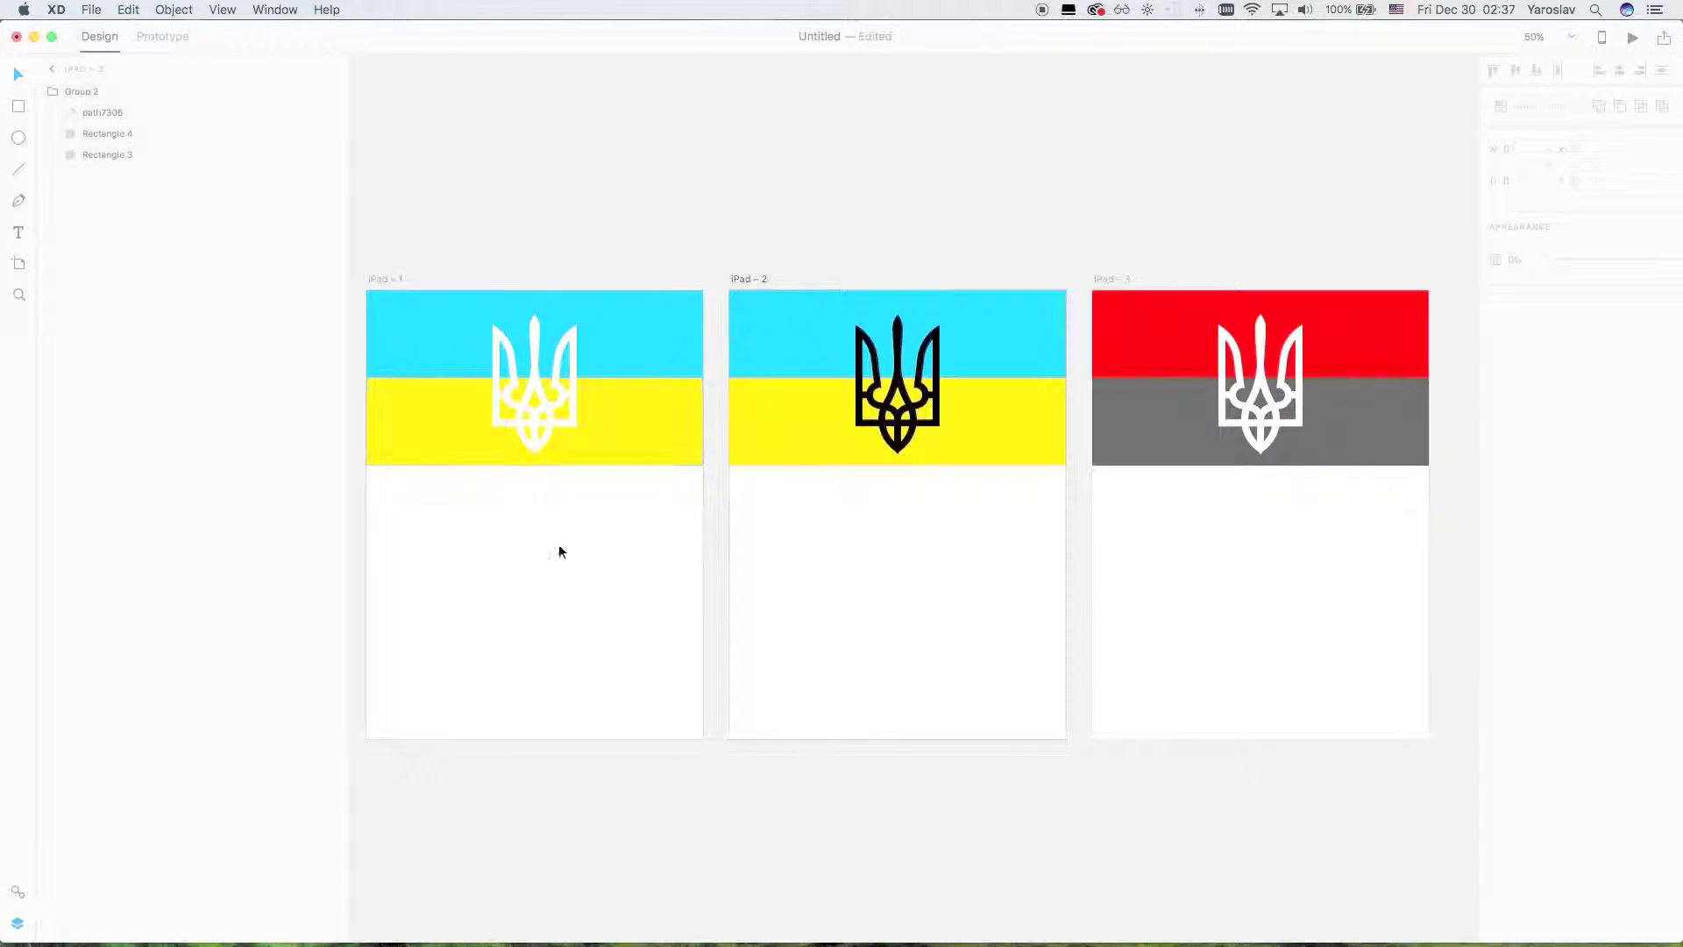
click(787, 574)
click(162, 36)
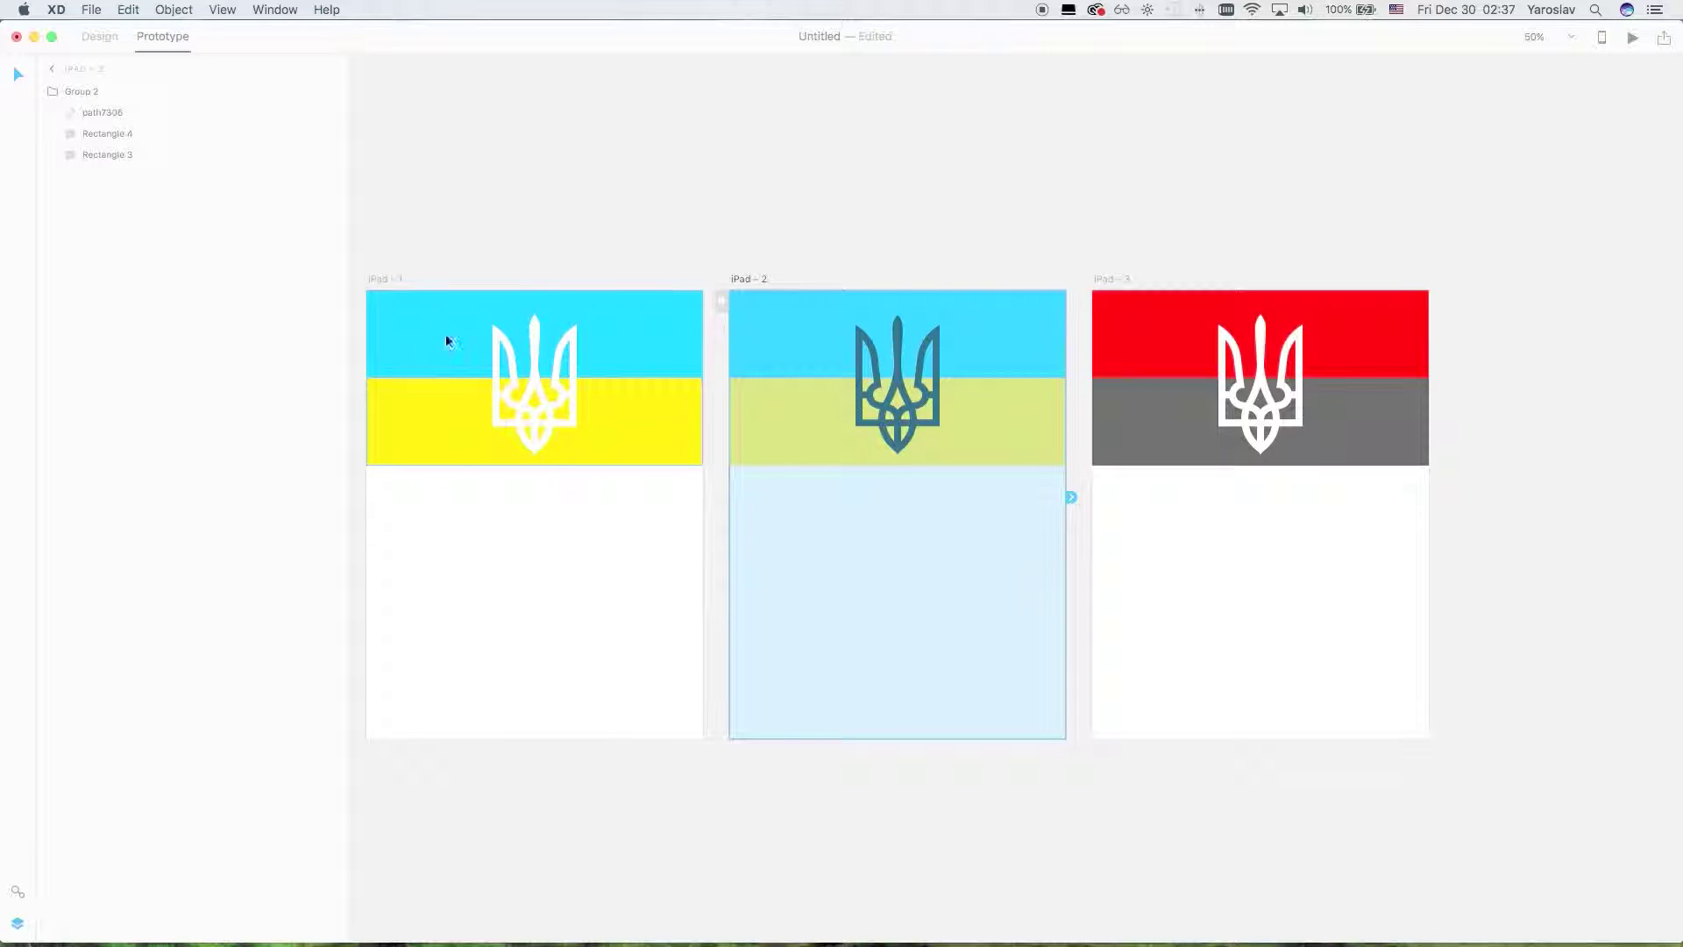
Link iPad – 1 to iPad – 2, redoing the connection once
click(369, 307)
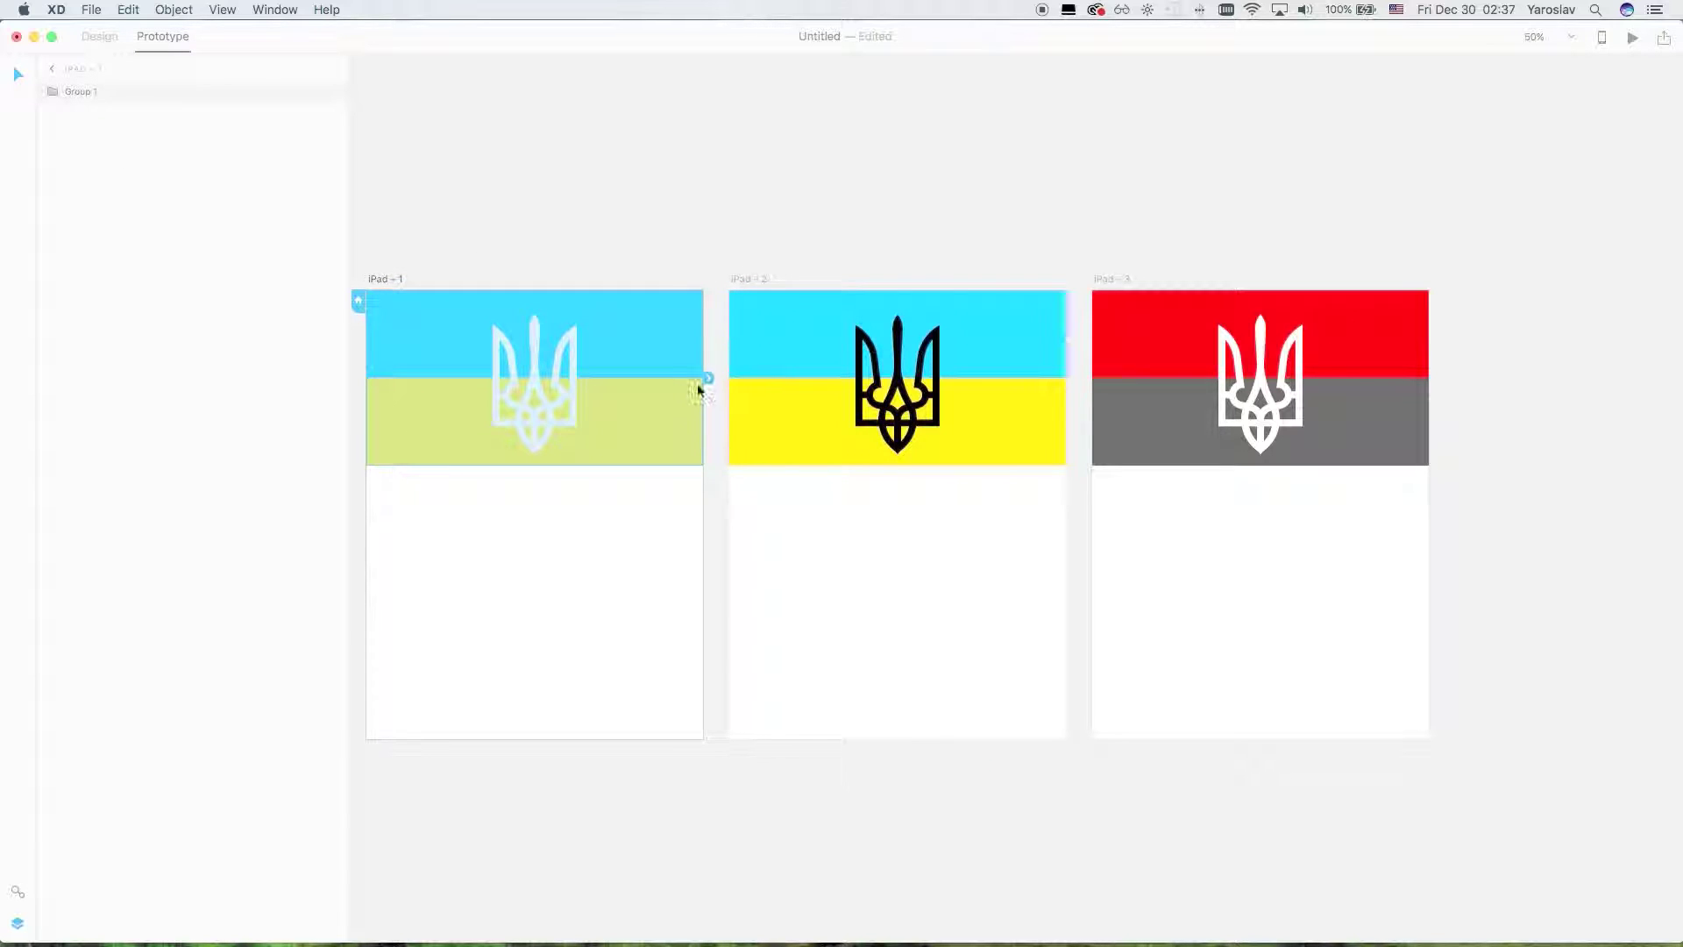
drag(711, 382, 975, 434)
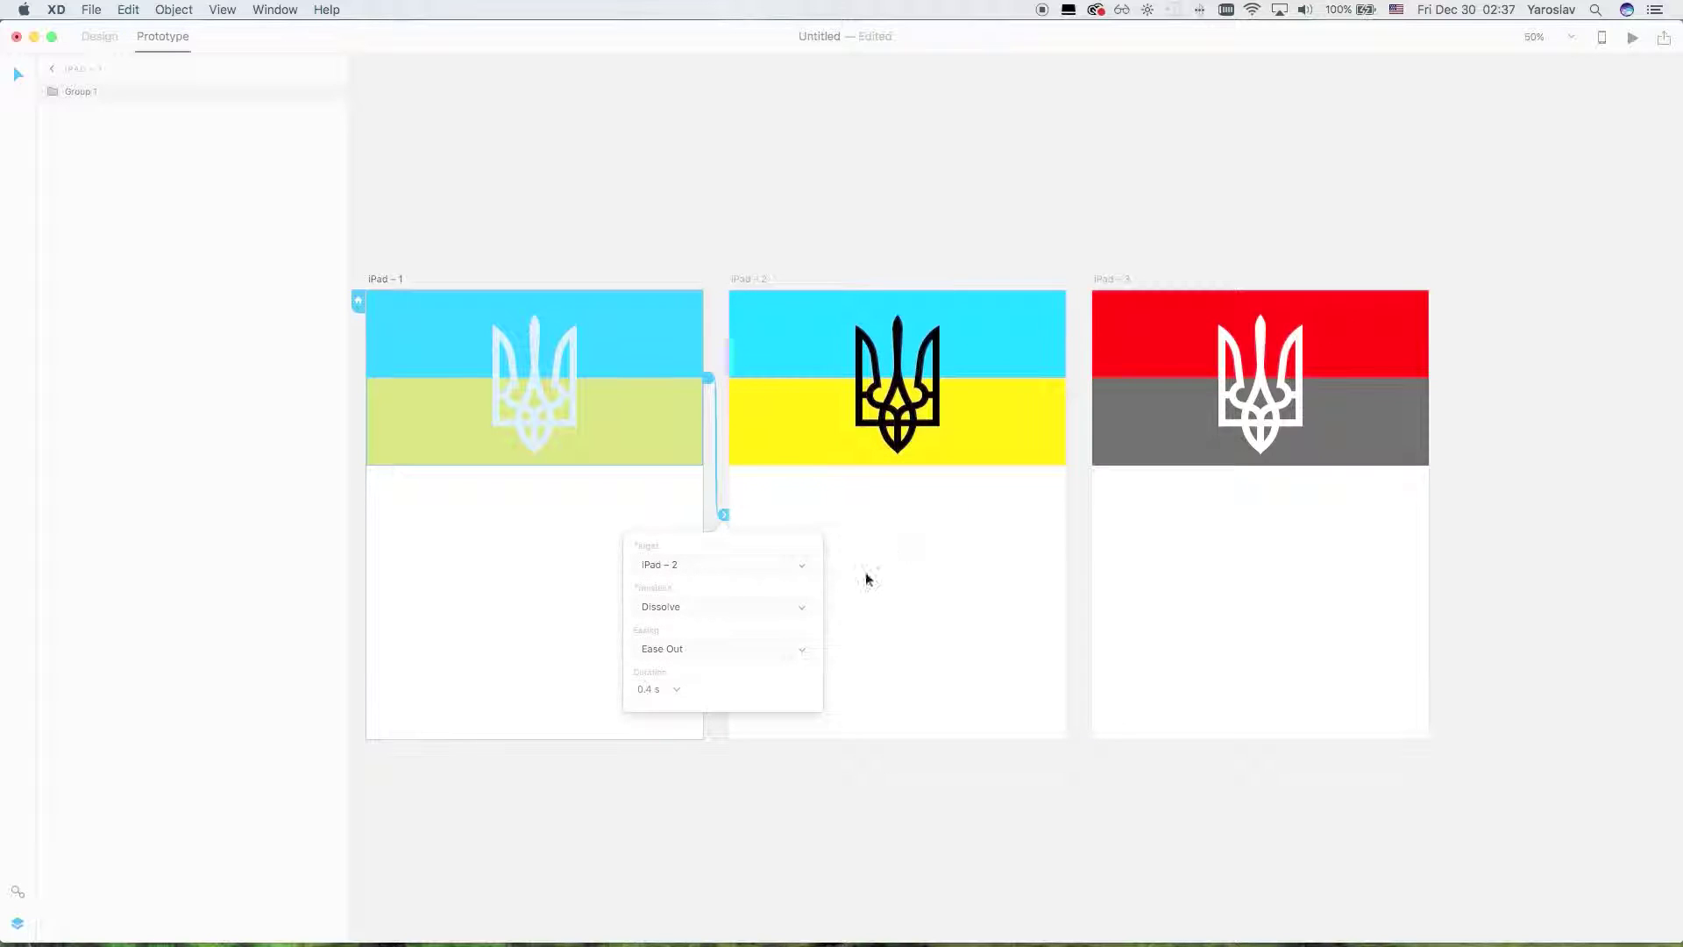
click(618, 412)
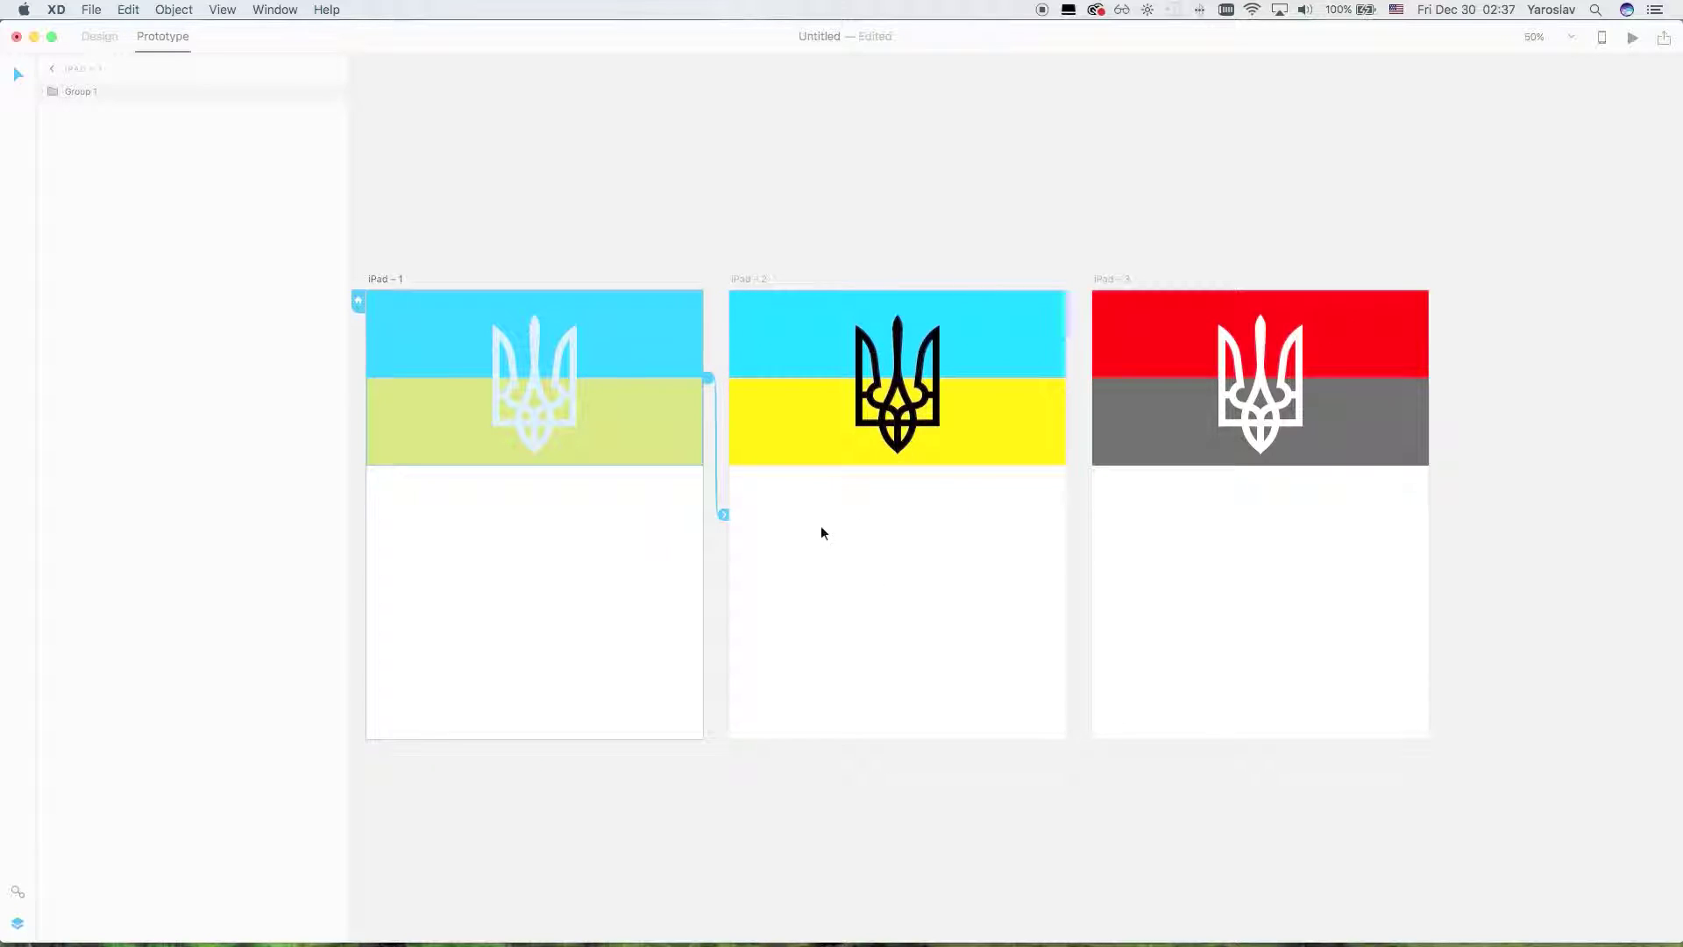
drag(728, 517, 601, 613)
drag(706, 500, 903, 575)
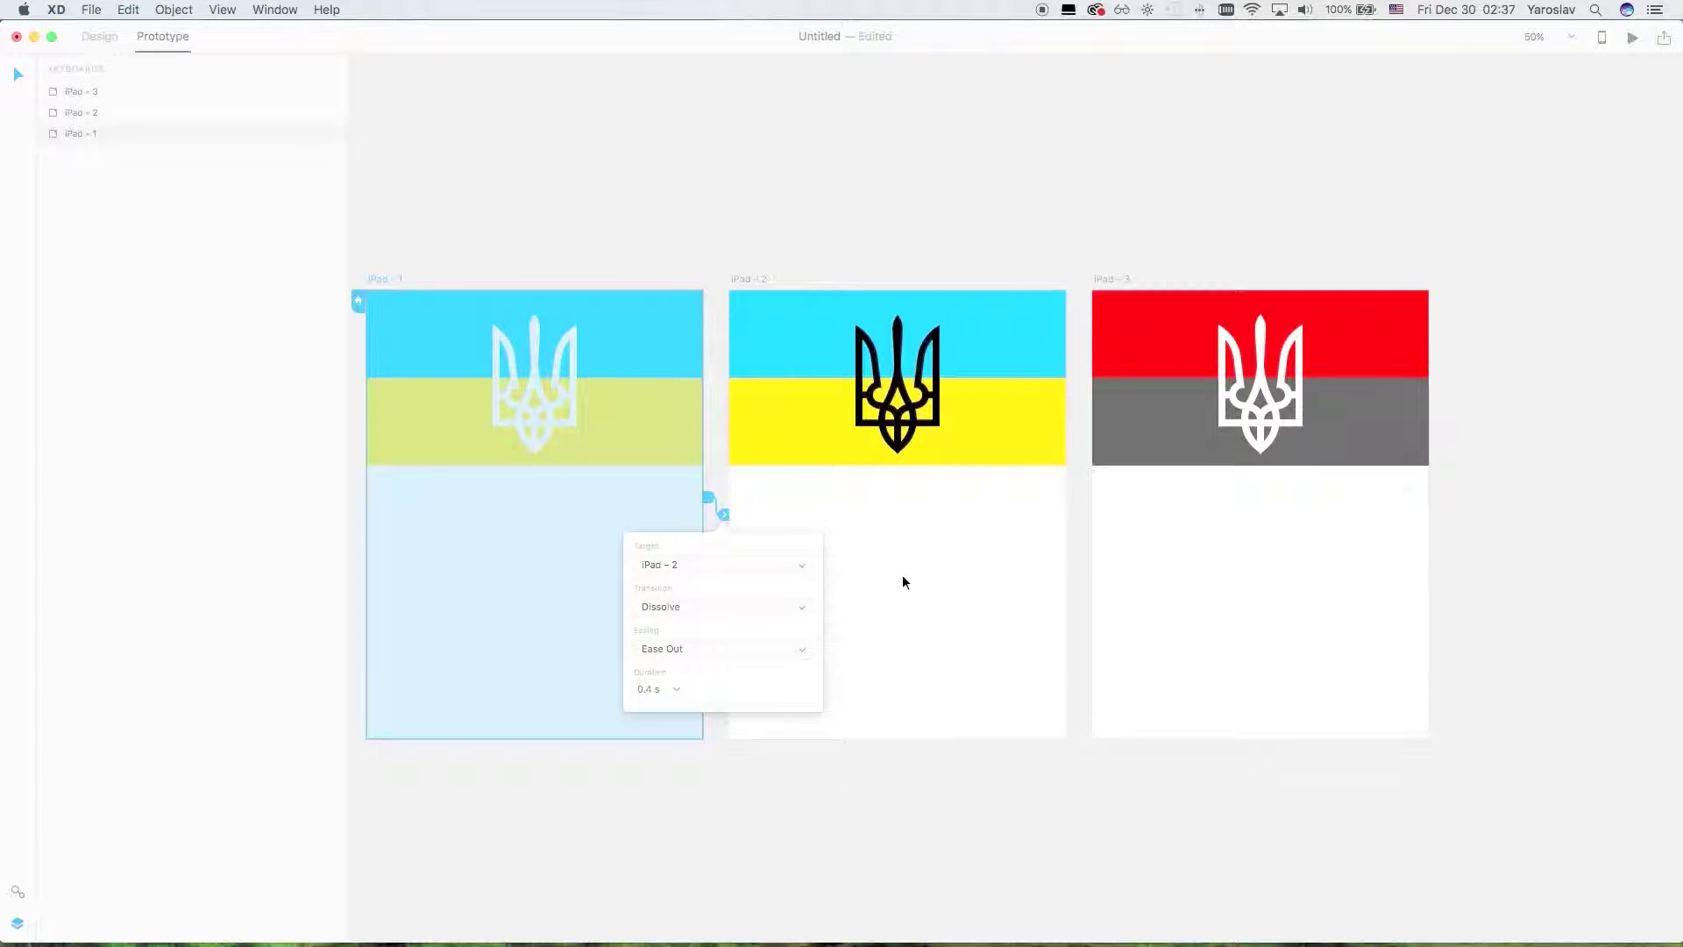
click(902, 576)
Link iPad – 2 to iPad – 3 and iPad – 3 back to iPad – 1, closing the loop
drag(1072, 497, 1192, 560)
click(1276, 541)
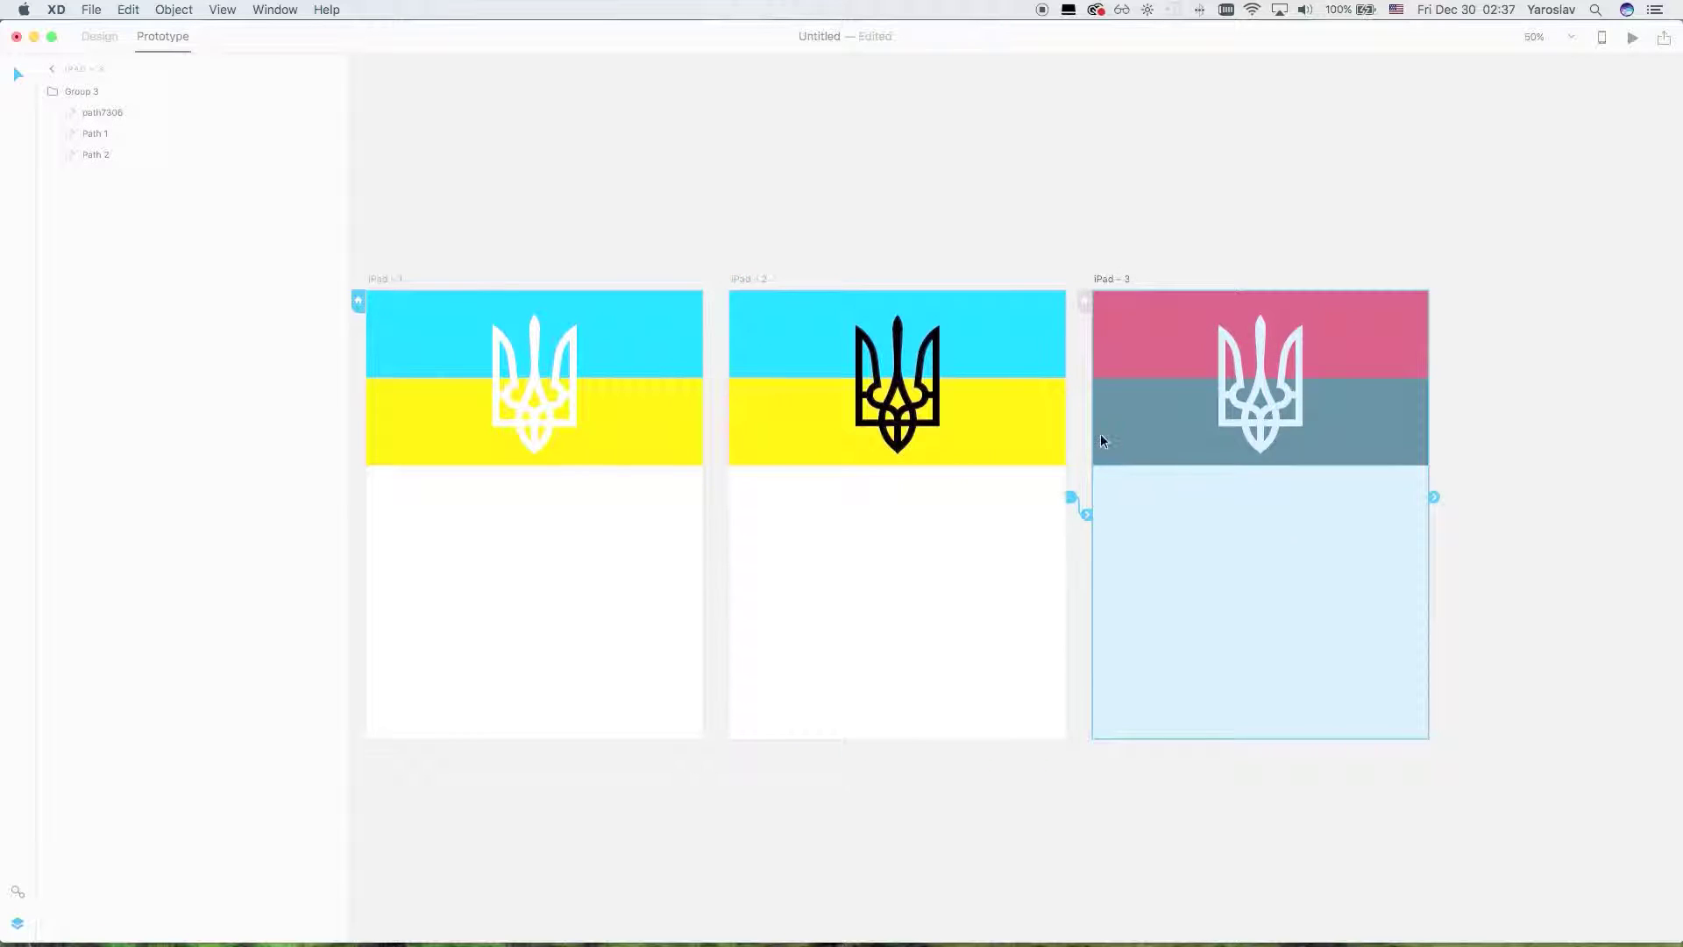
click(1435, 496)
drag(1436, 496, 551, 691)
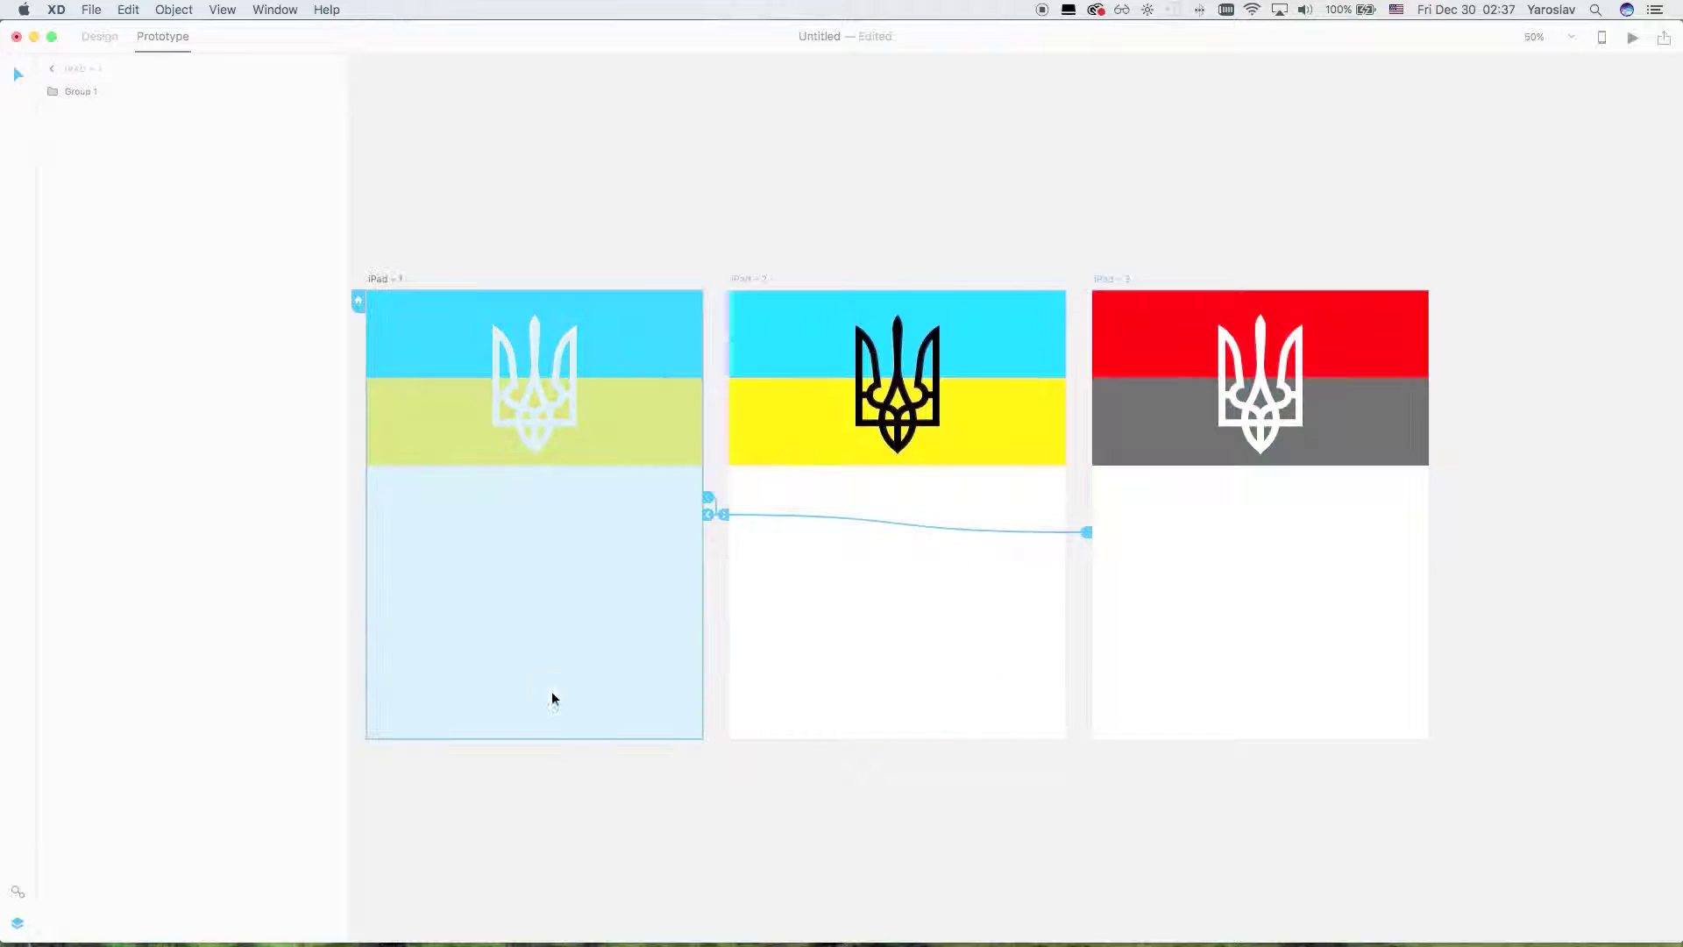
click(918, 643)
click(1311, 590)
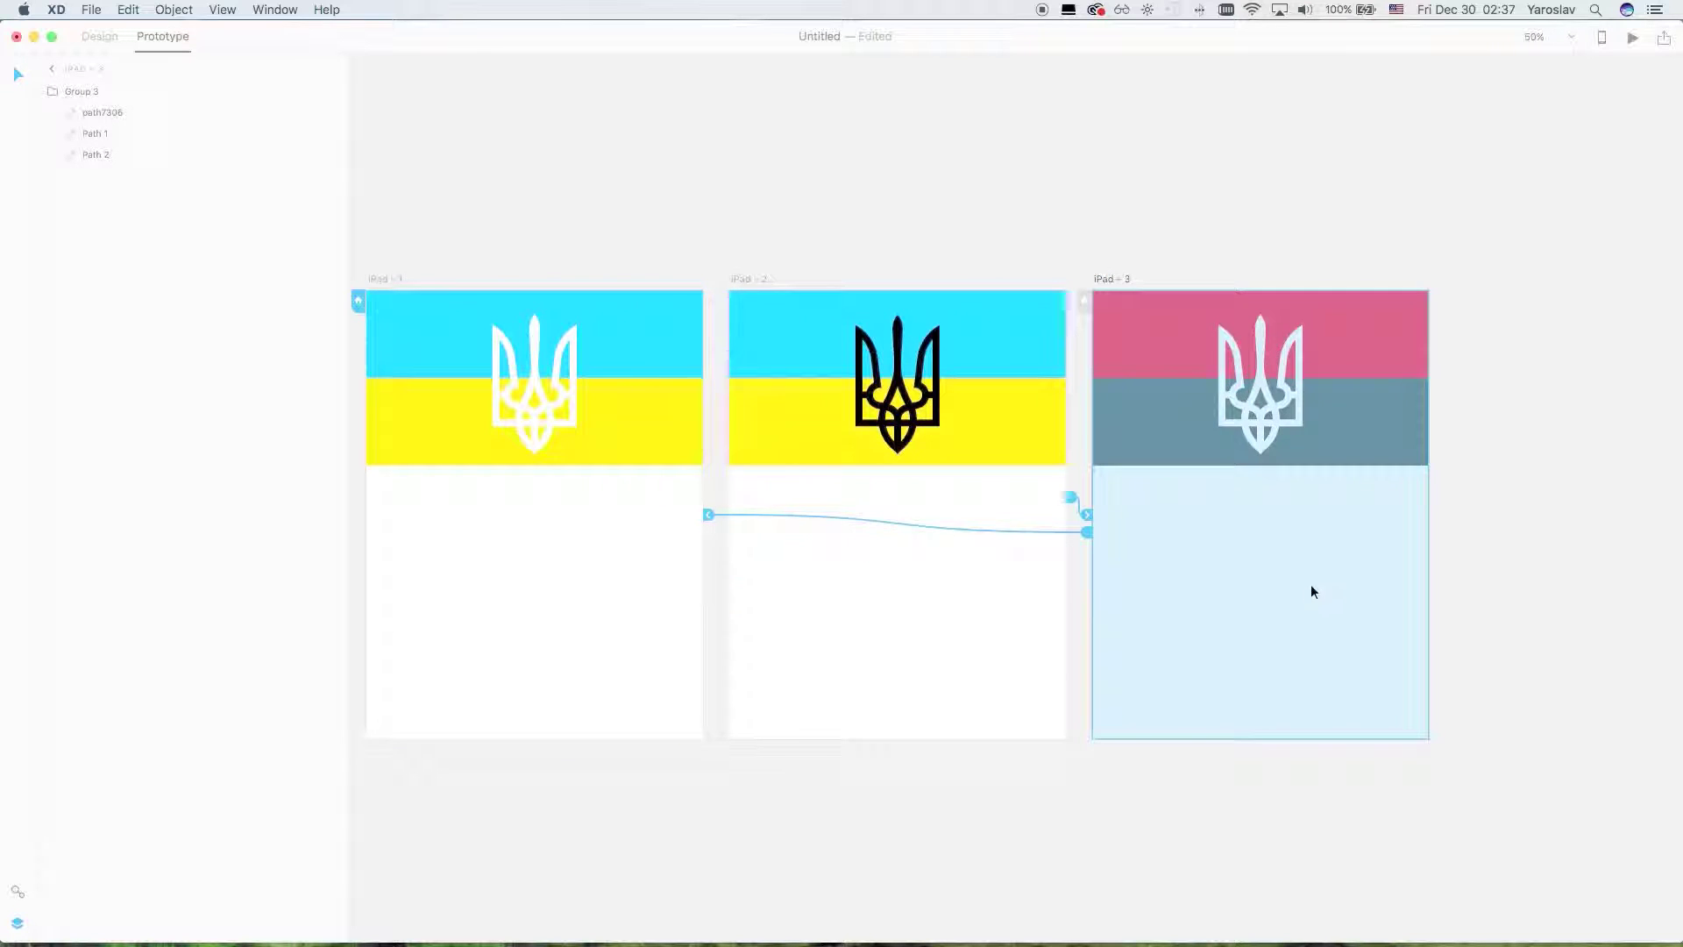
click(847, 159)
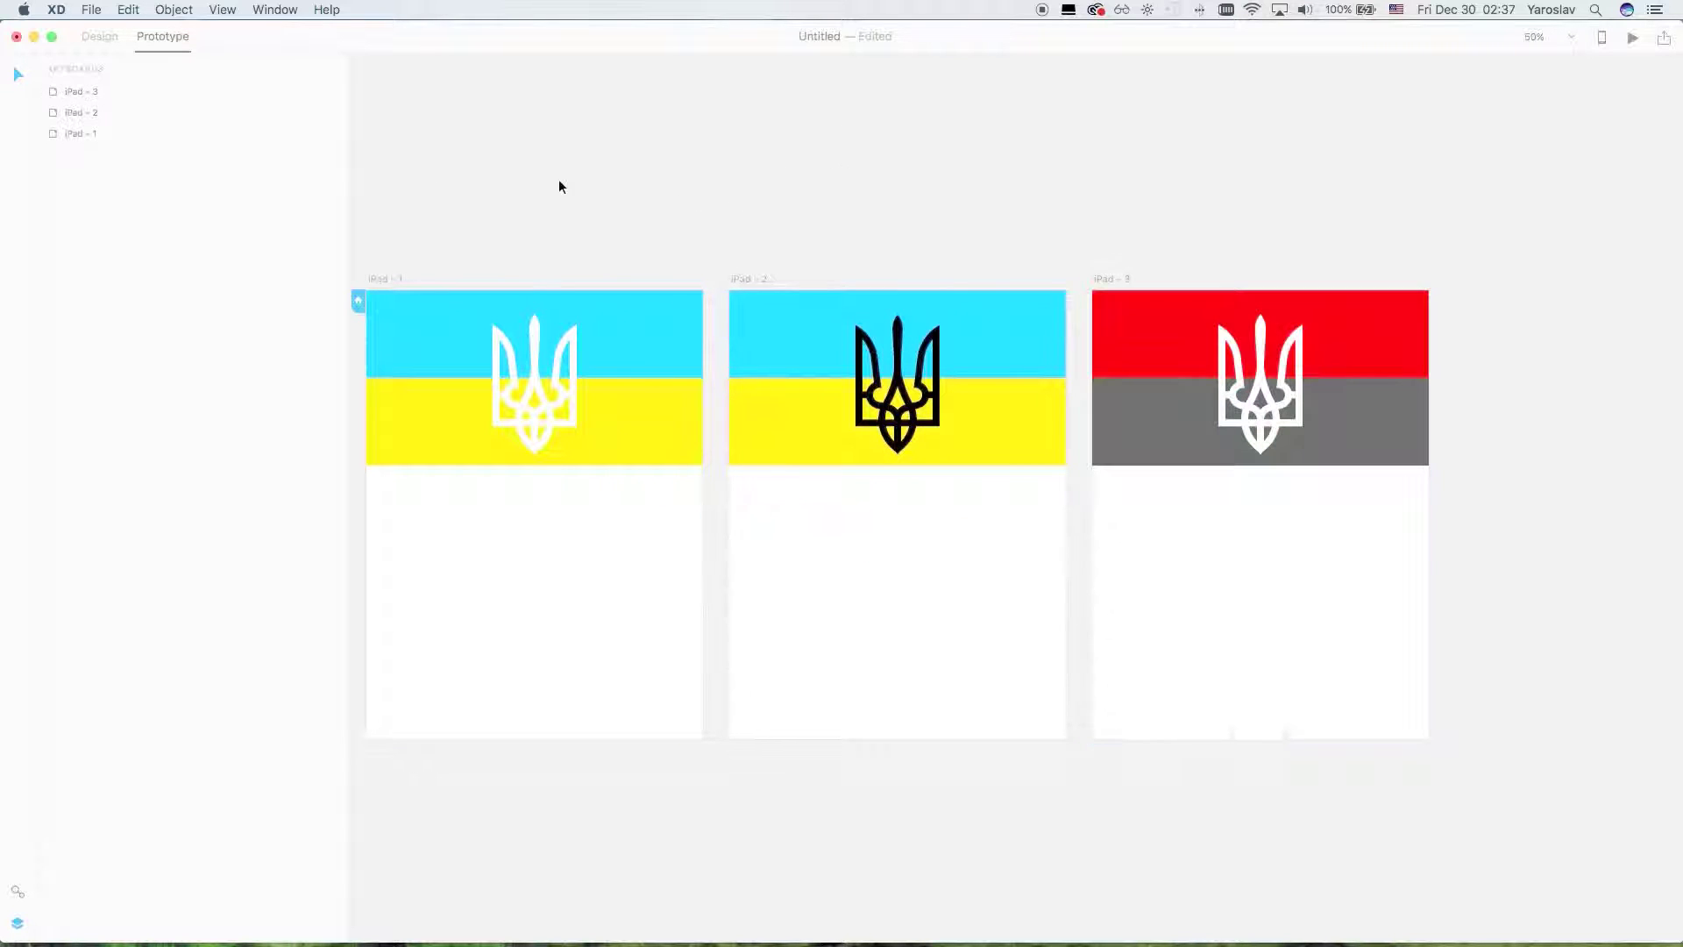
Preview the prototype, clicking through the flag screens, then close the preview
click(1651, 37)
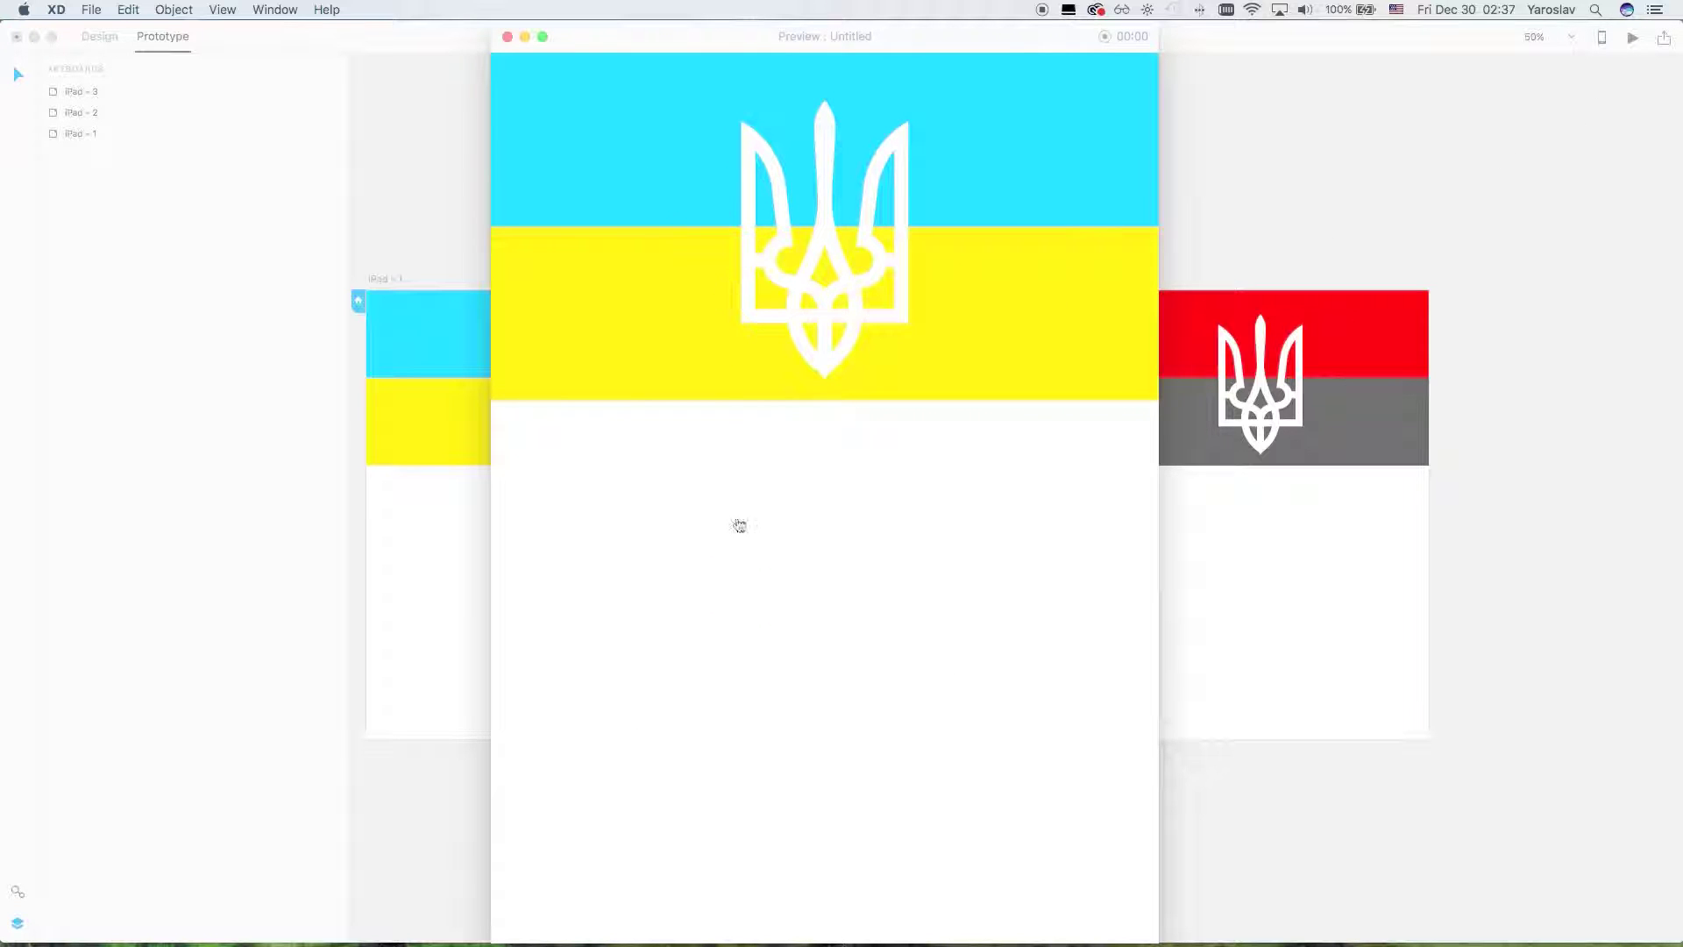
click(740, 540)
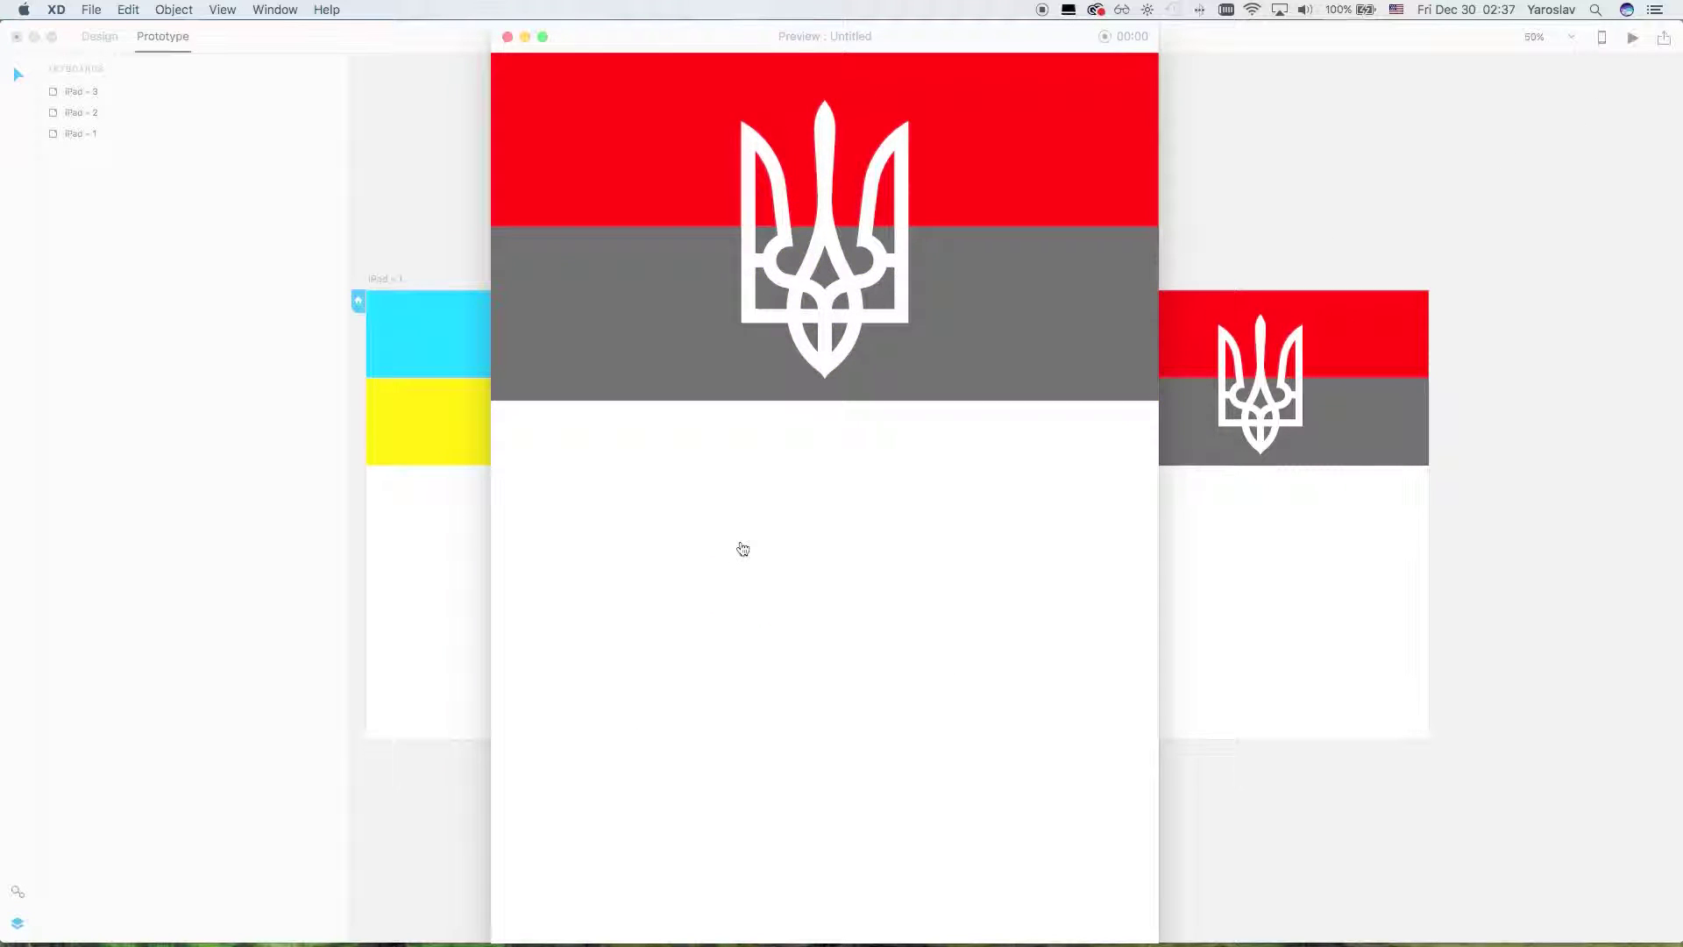
click(743, 549)
click(508, 36)
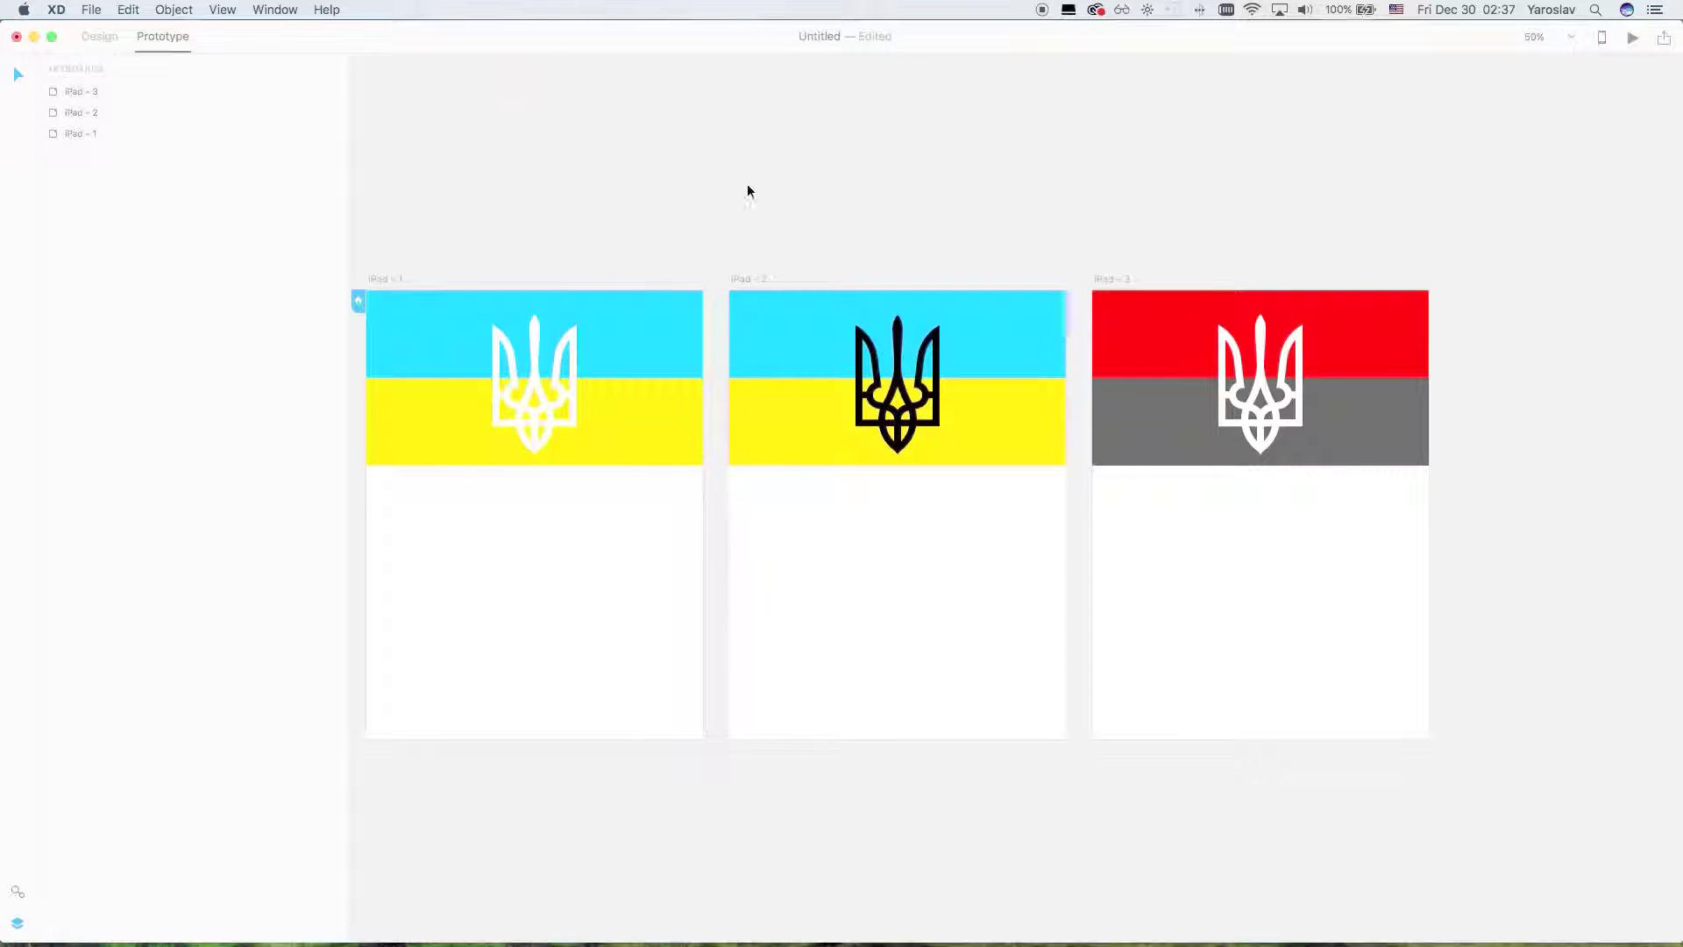
Share the prototype titled 'Ukrainian flag', create its public link, and open it in Safari
click(1665, 39)
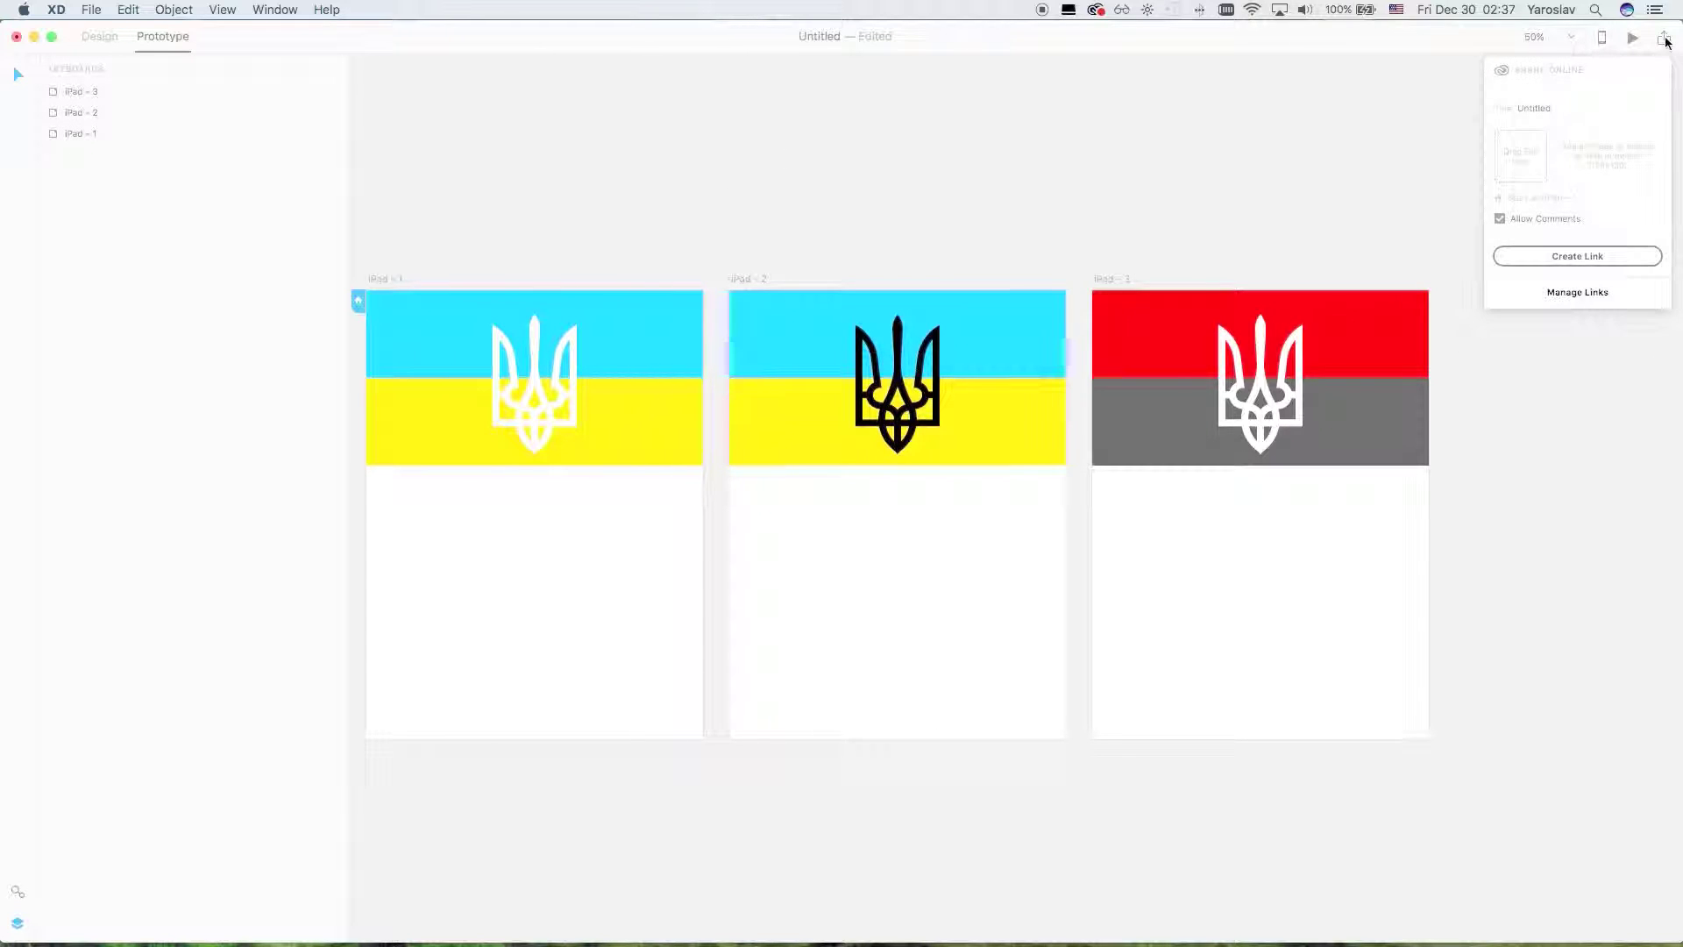
double_click(1547, 109)
text(Ukrainian N)
click(1566, 255)
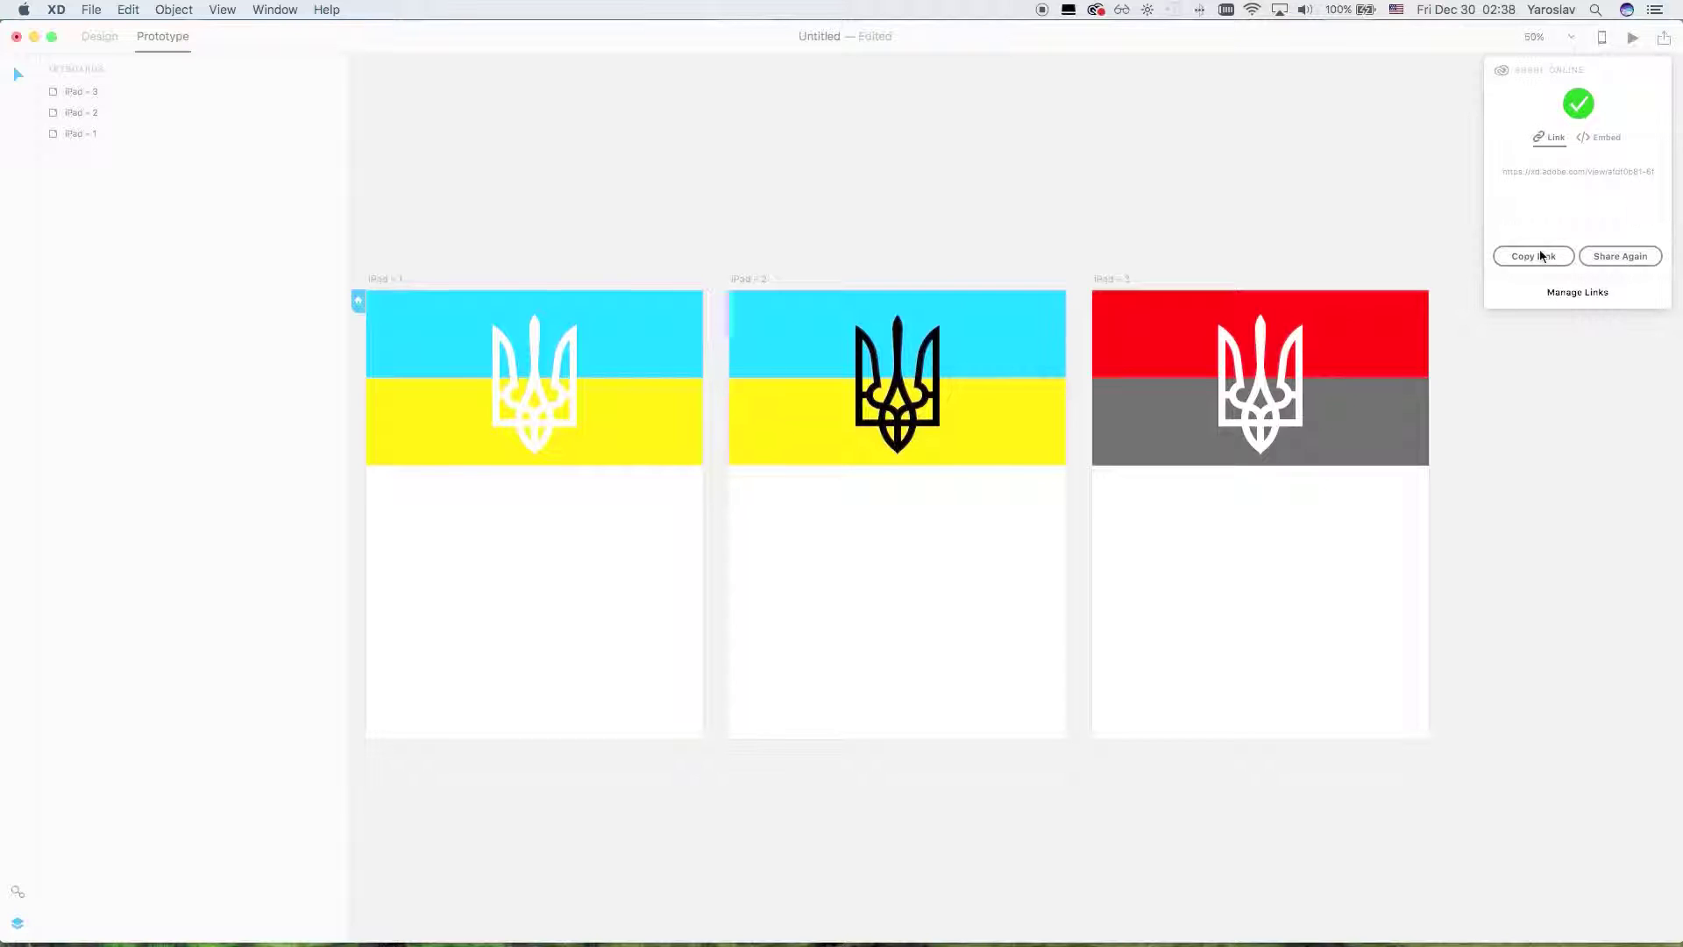
click(1559, 171)
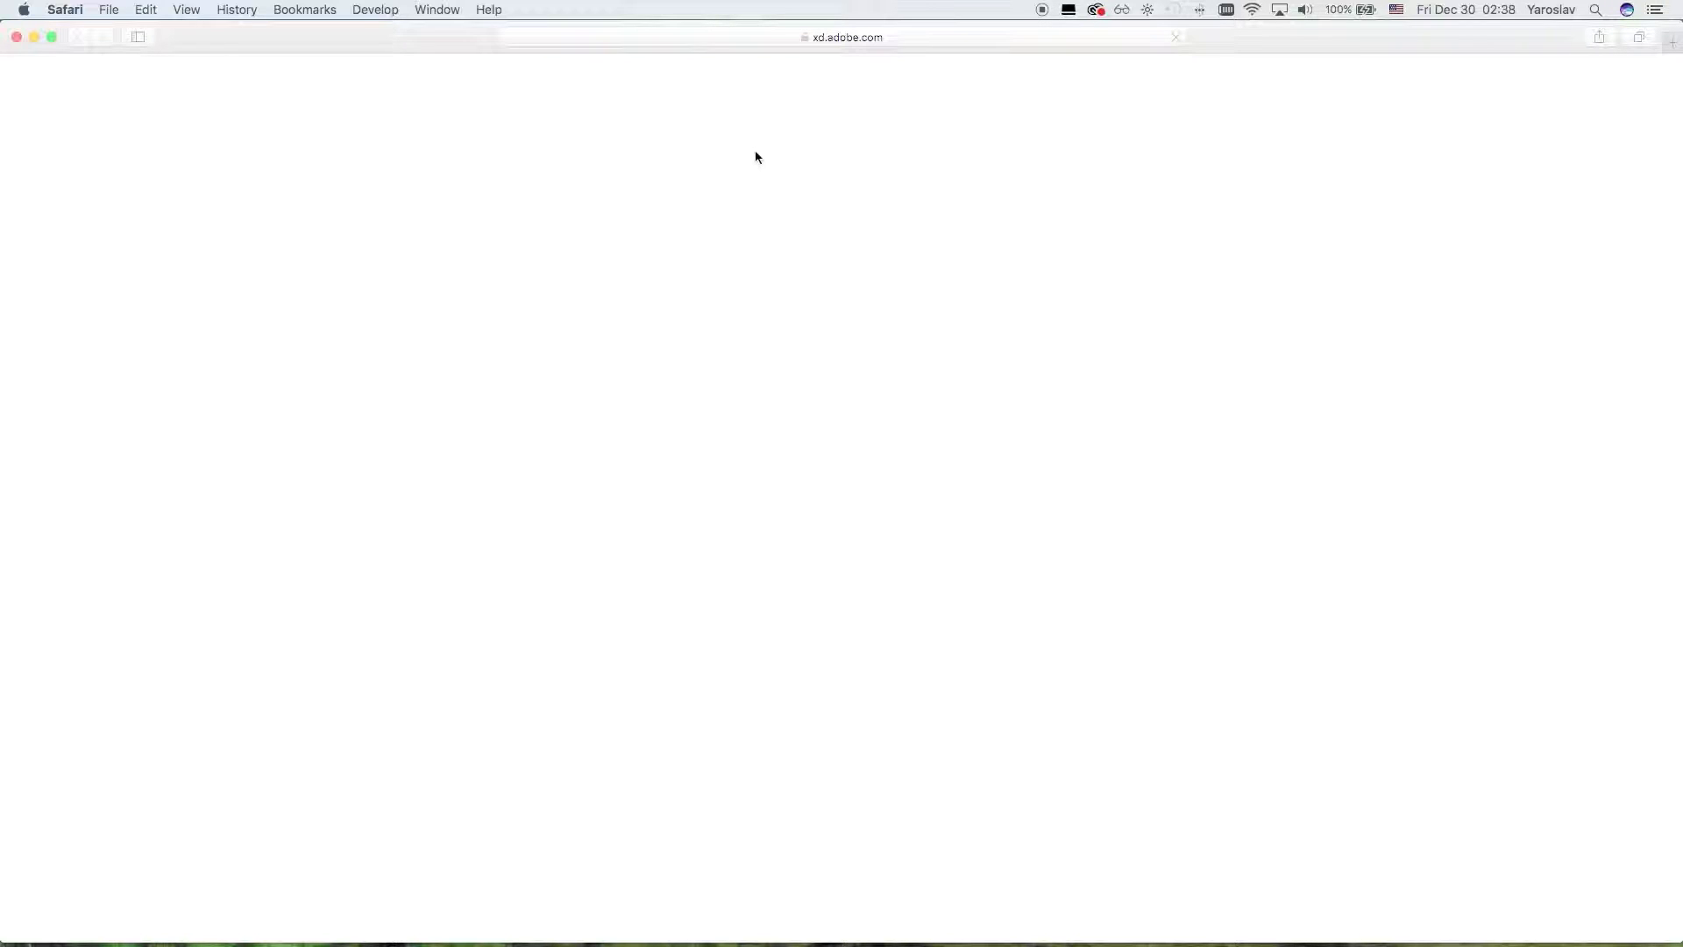
Step forward and back through the three flag screens of the shared prototype
click(866, 38)
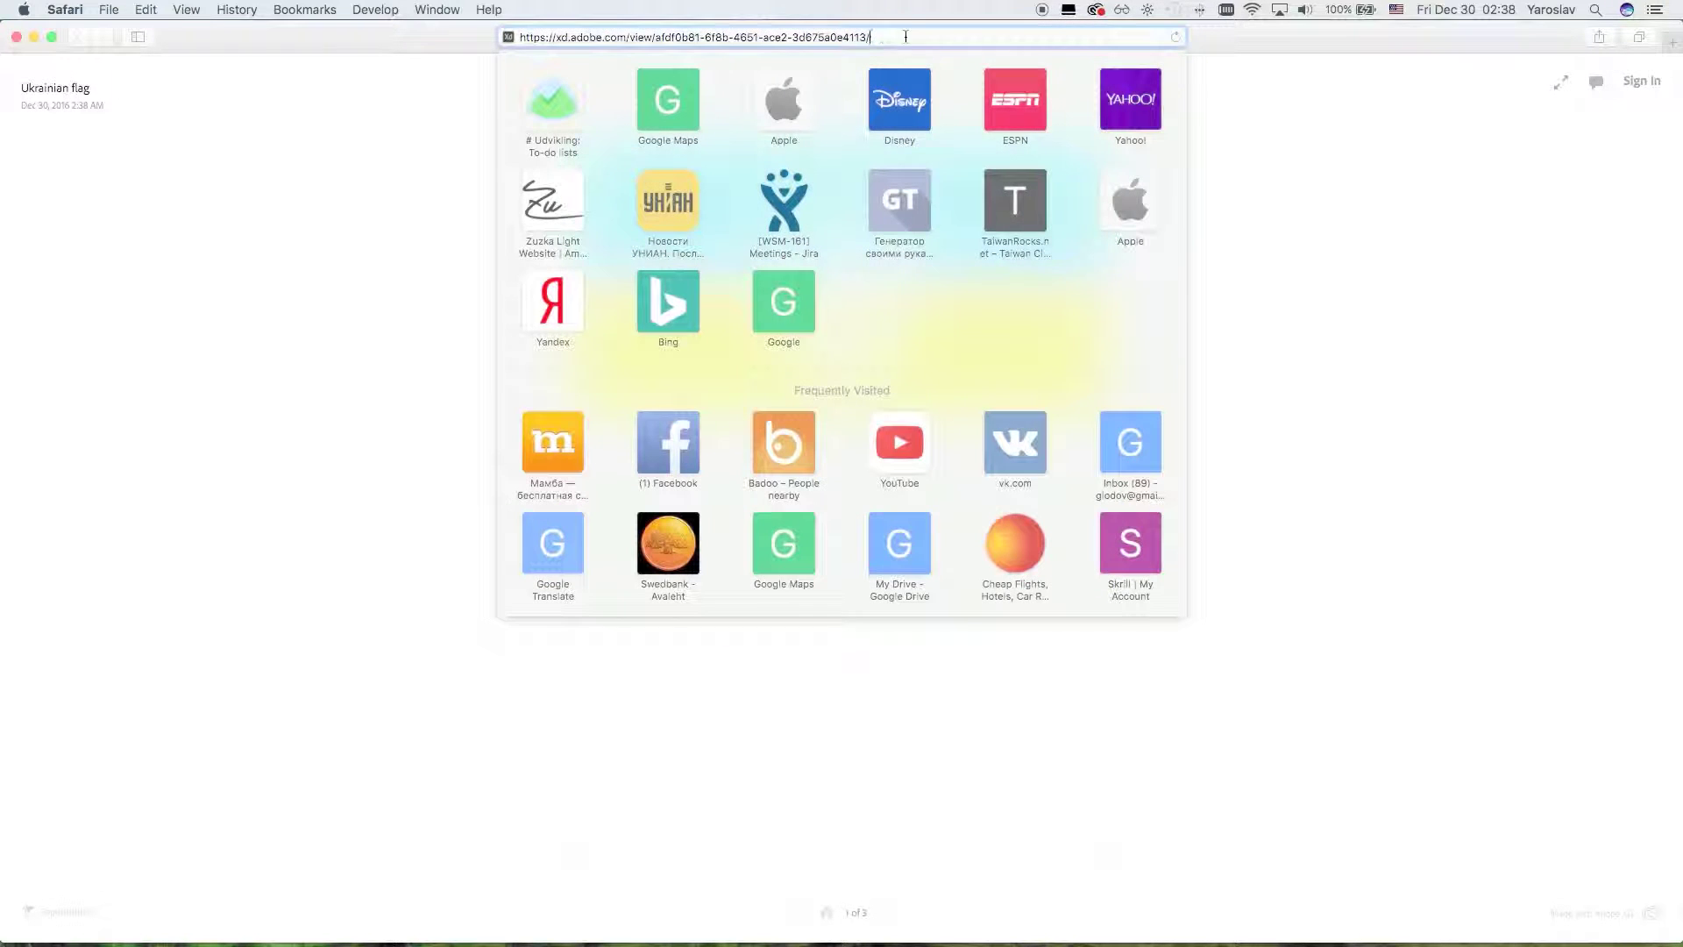
click(921, 36)
click(1274, 165)
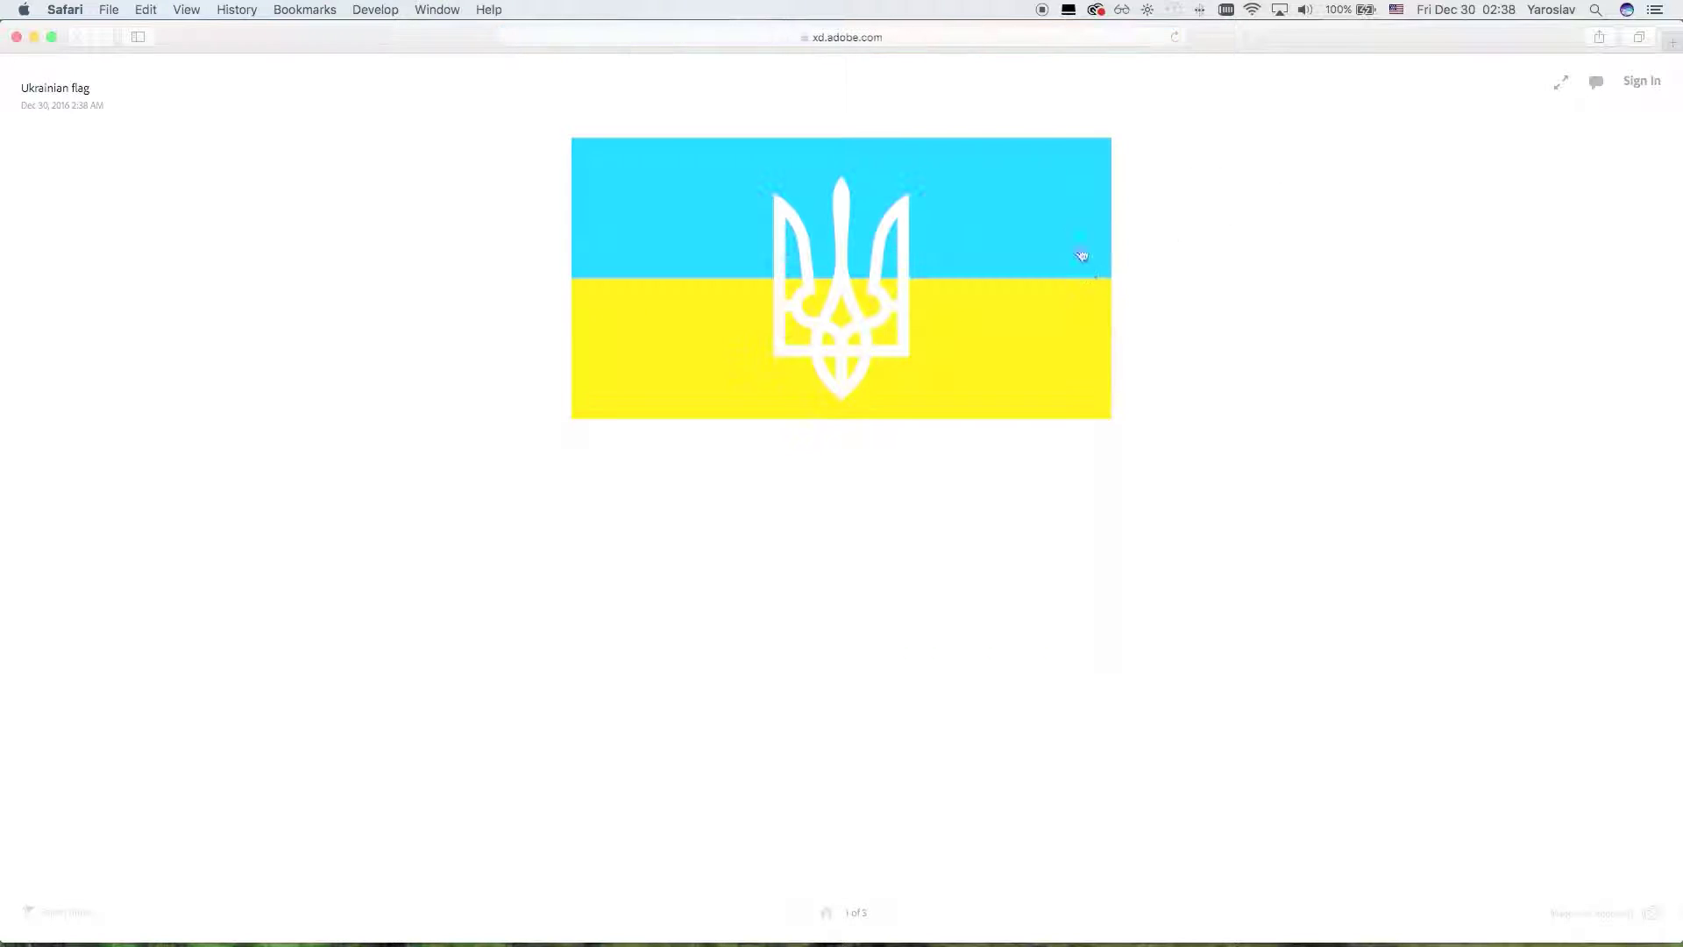
click(887, 309)
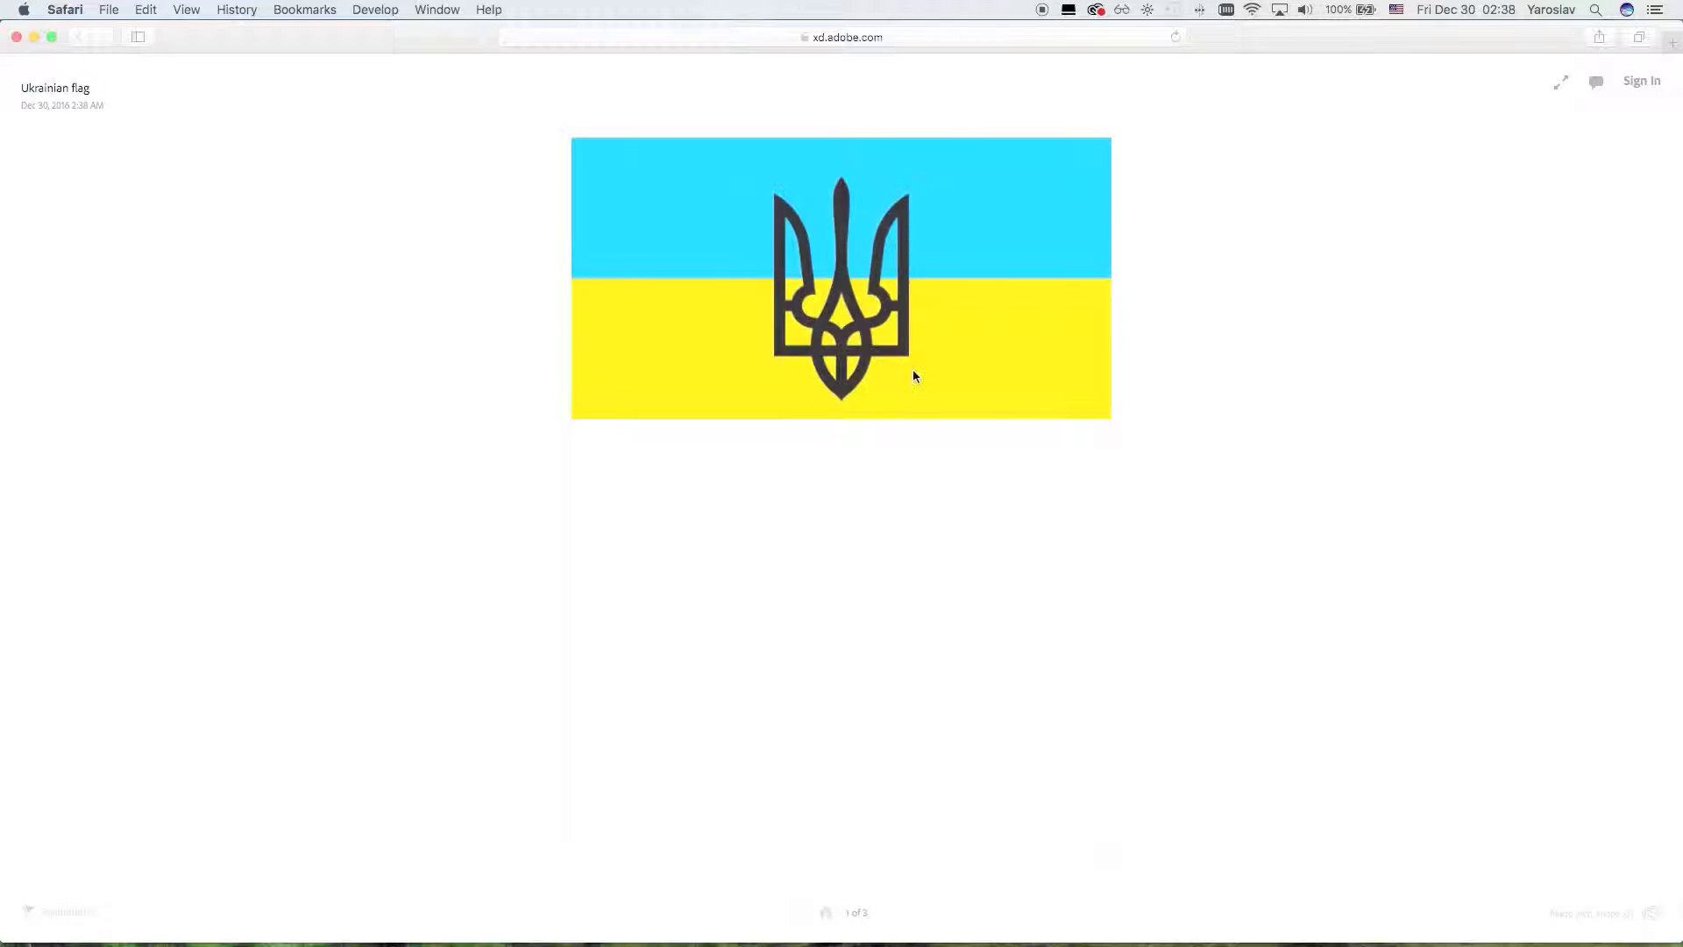
click(846, 323)
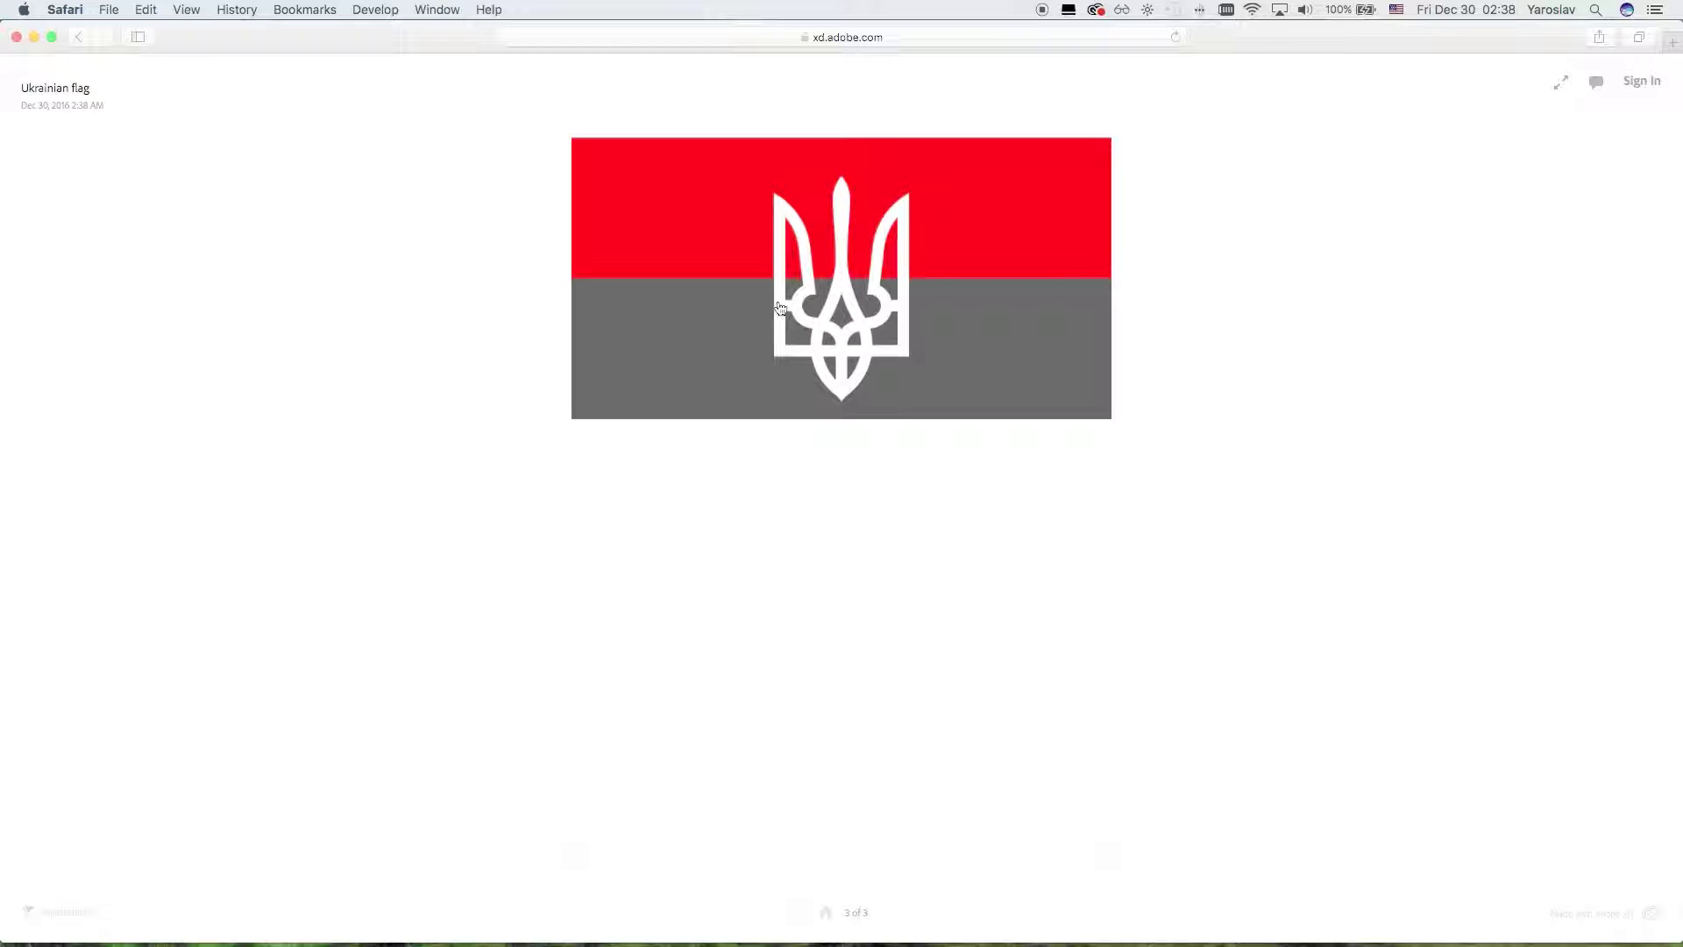
click(804, 911)
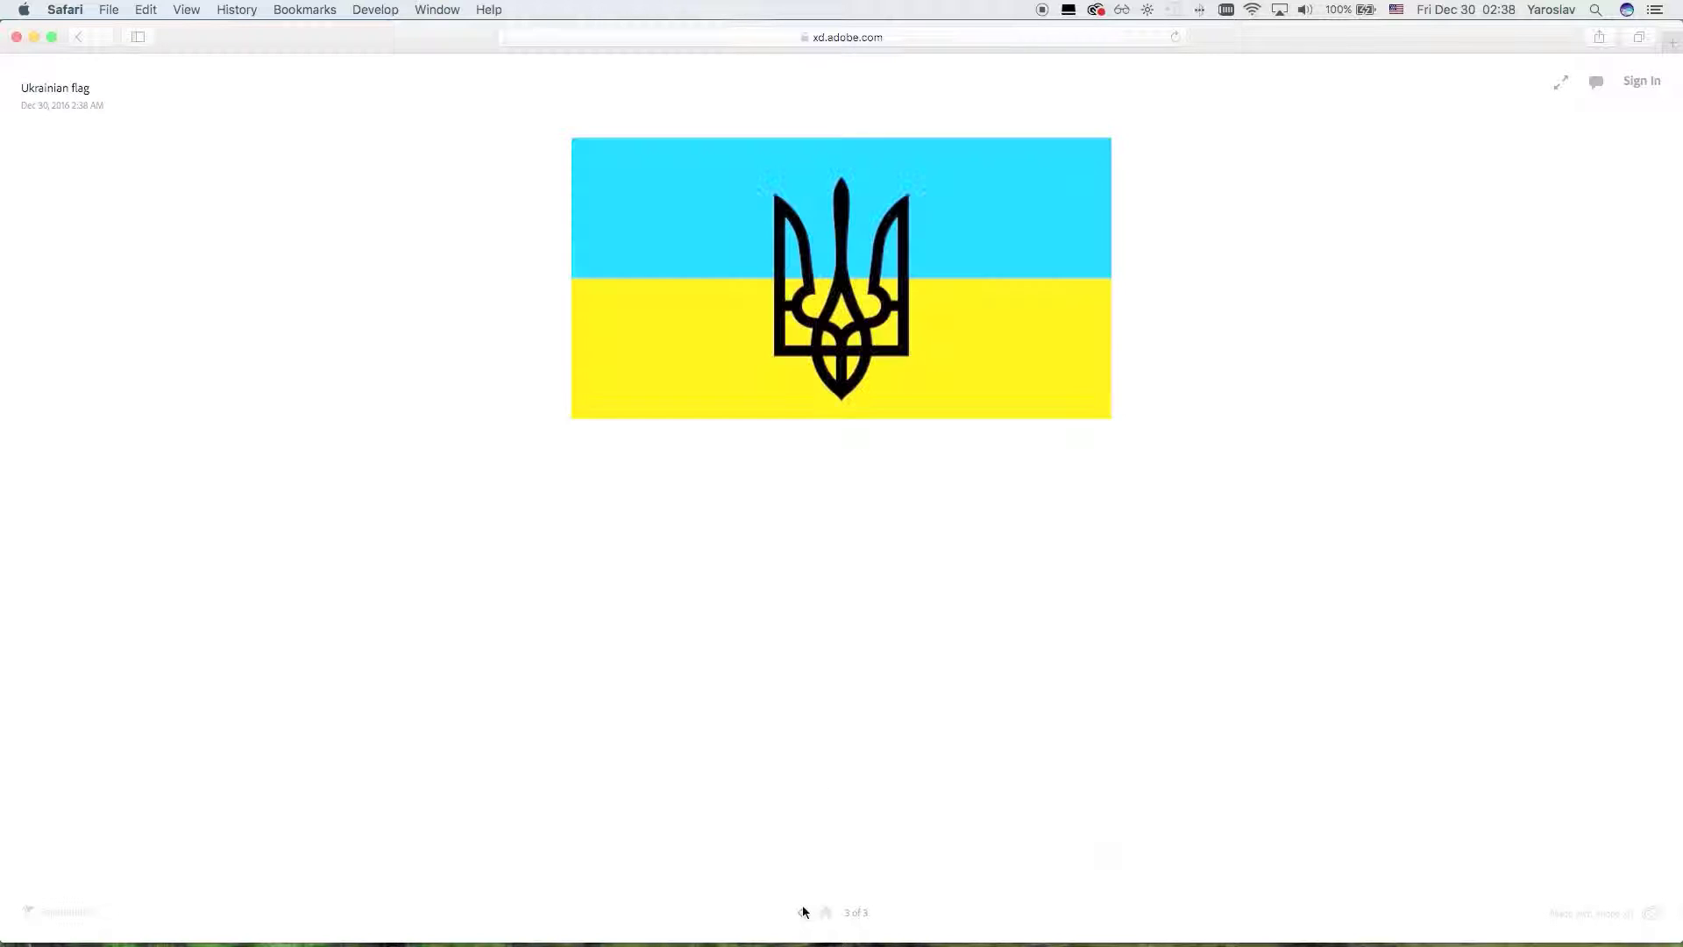
click(804, 912)
click(886, 913)
click(886, 912)
click(804, 912)
click(804, 912)
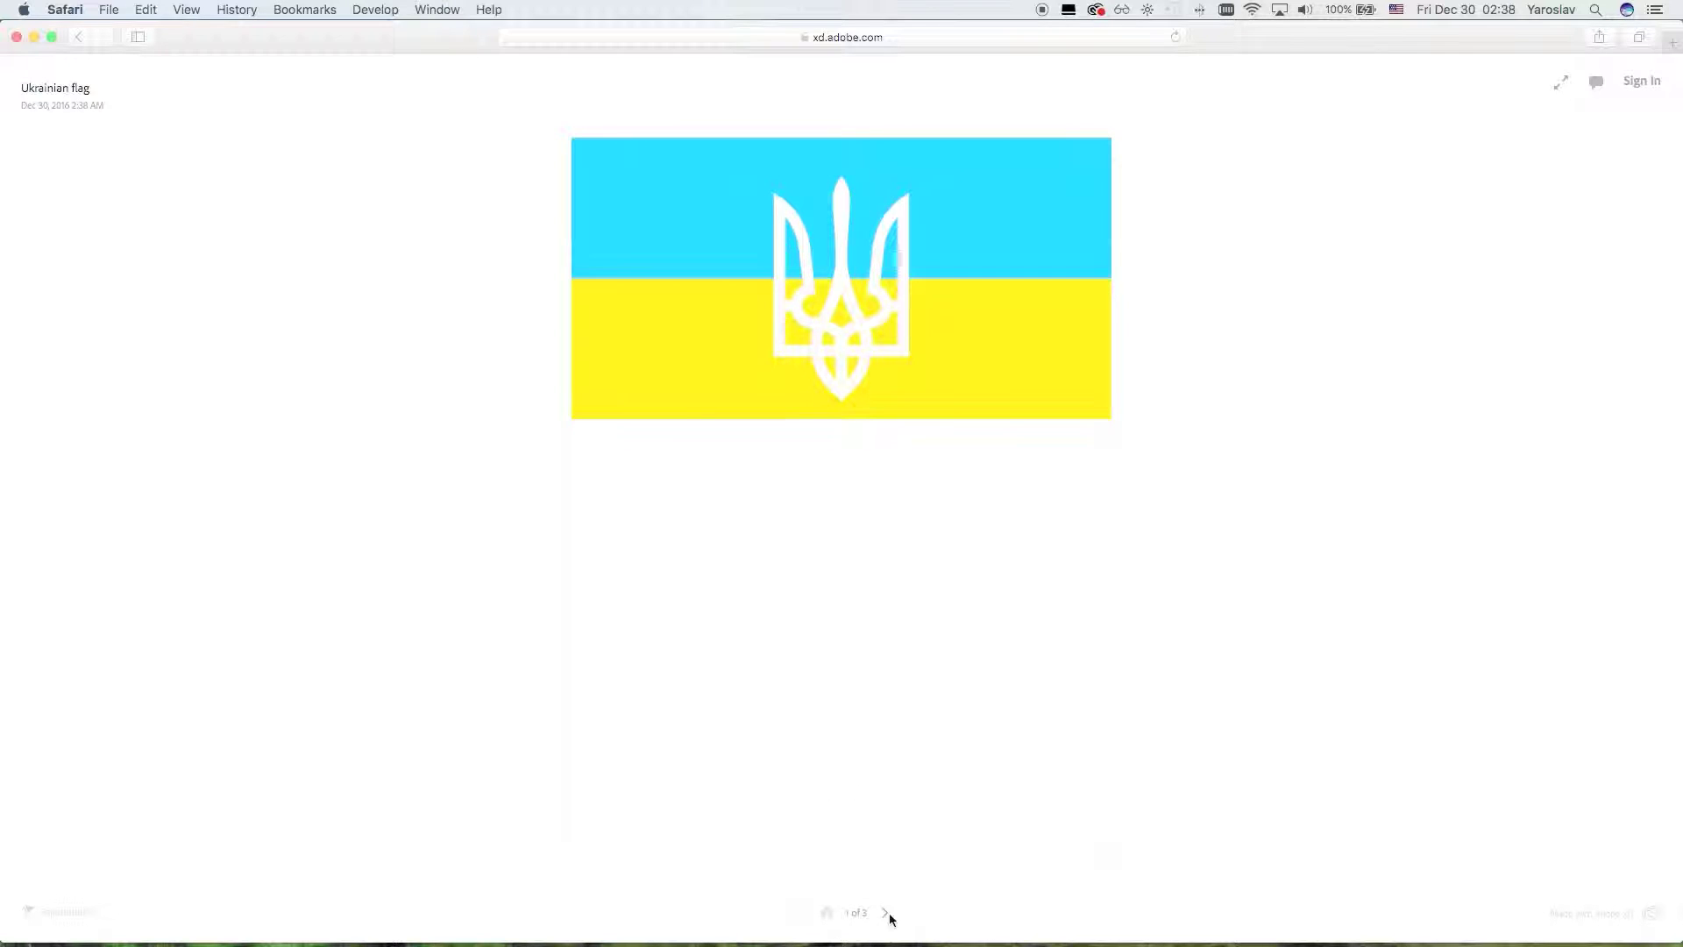
click(887, 912)
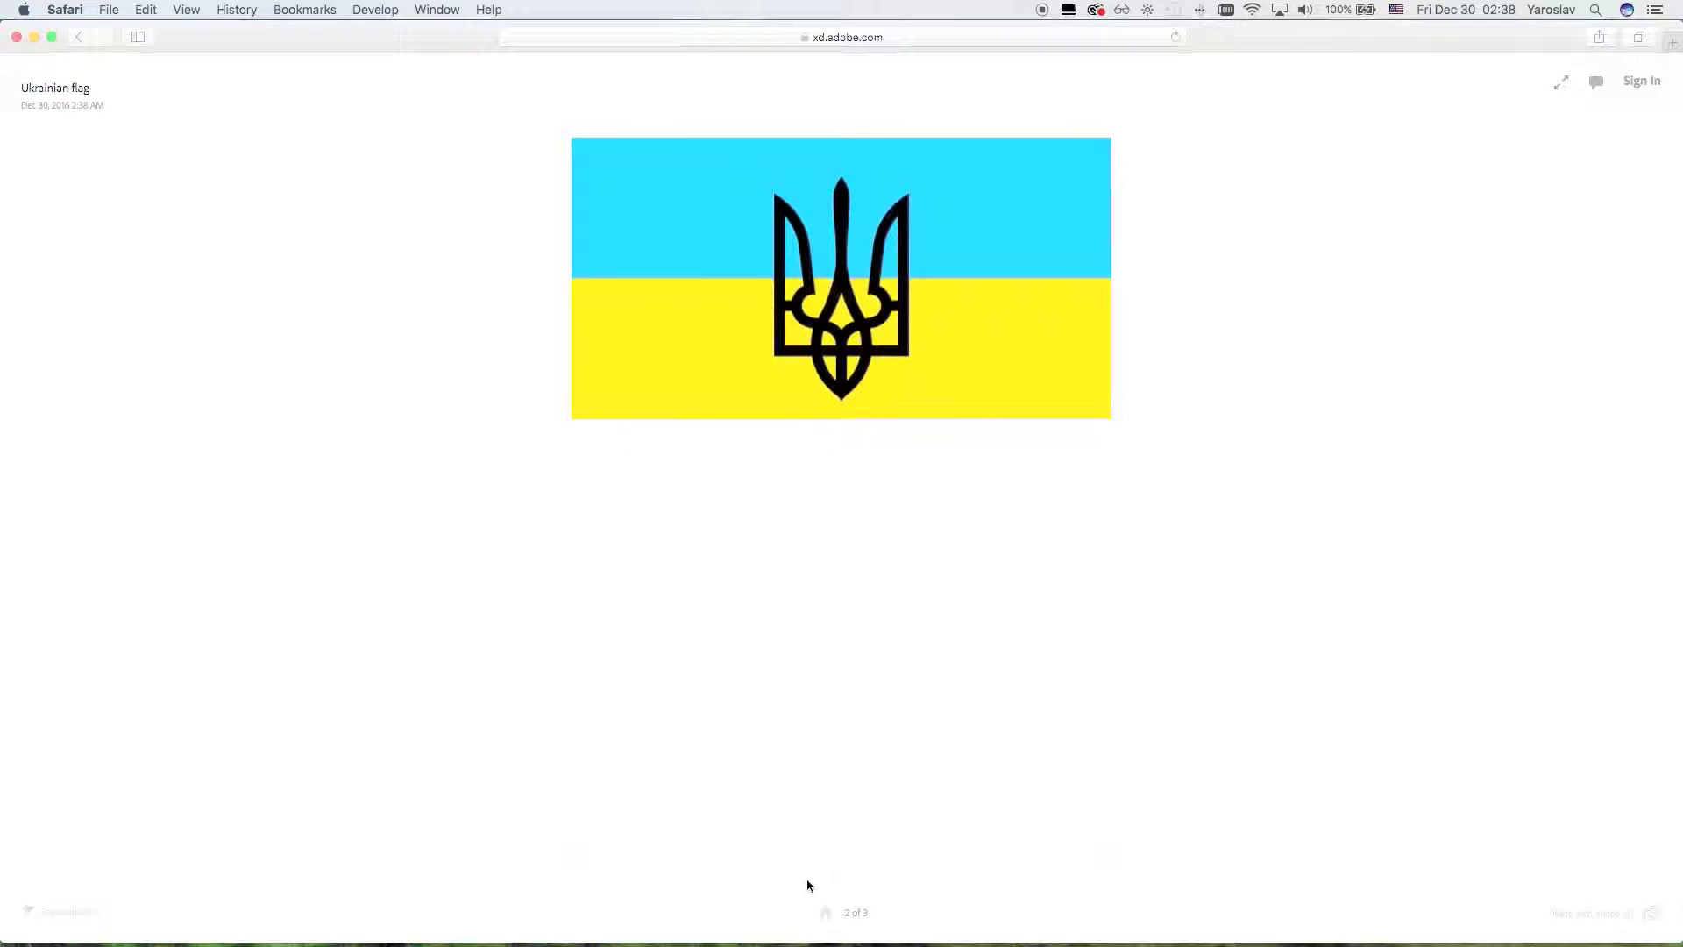
Open comments, view the prototype fullscreen, exit with Esc, and close Safari
click(1595, 83)
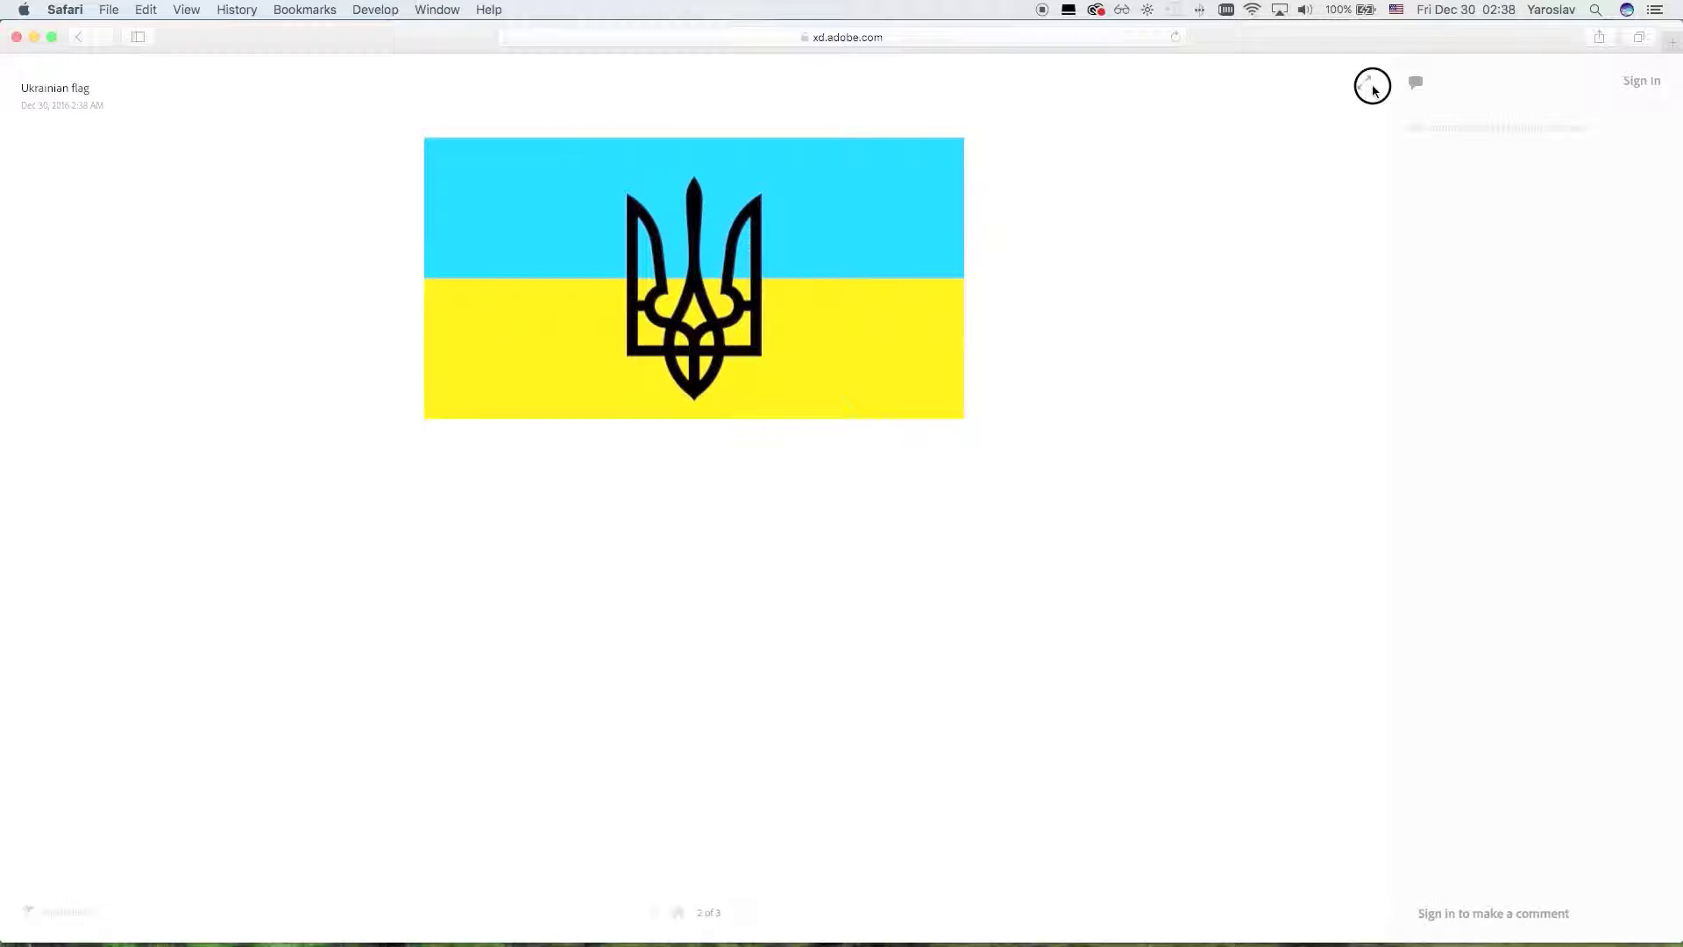
click(1366, 88)
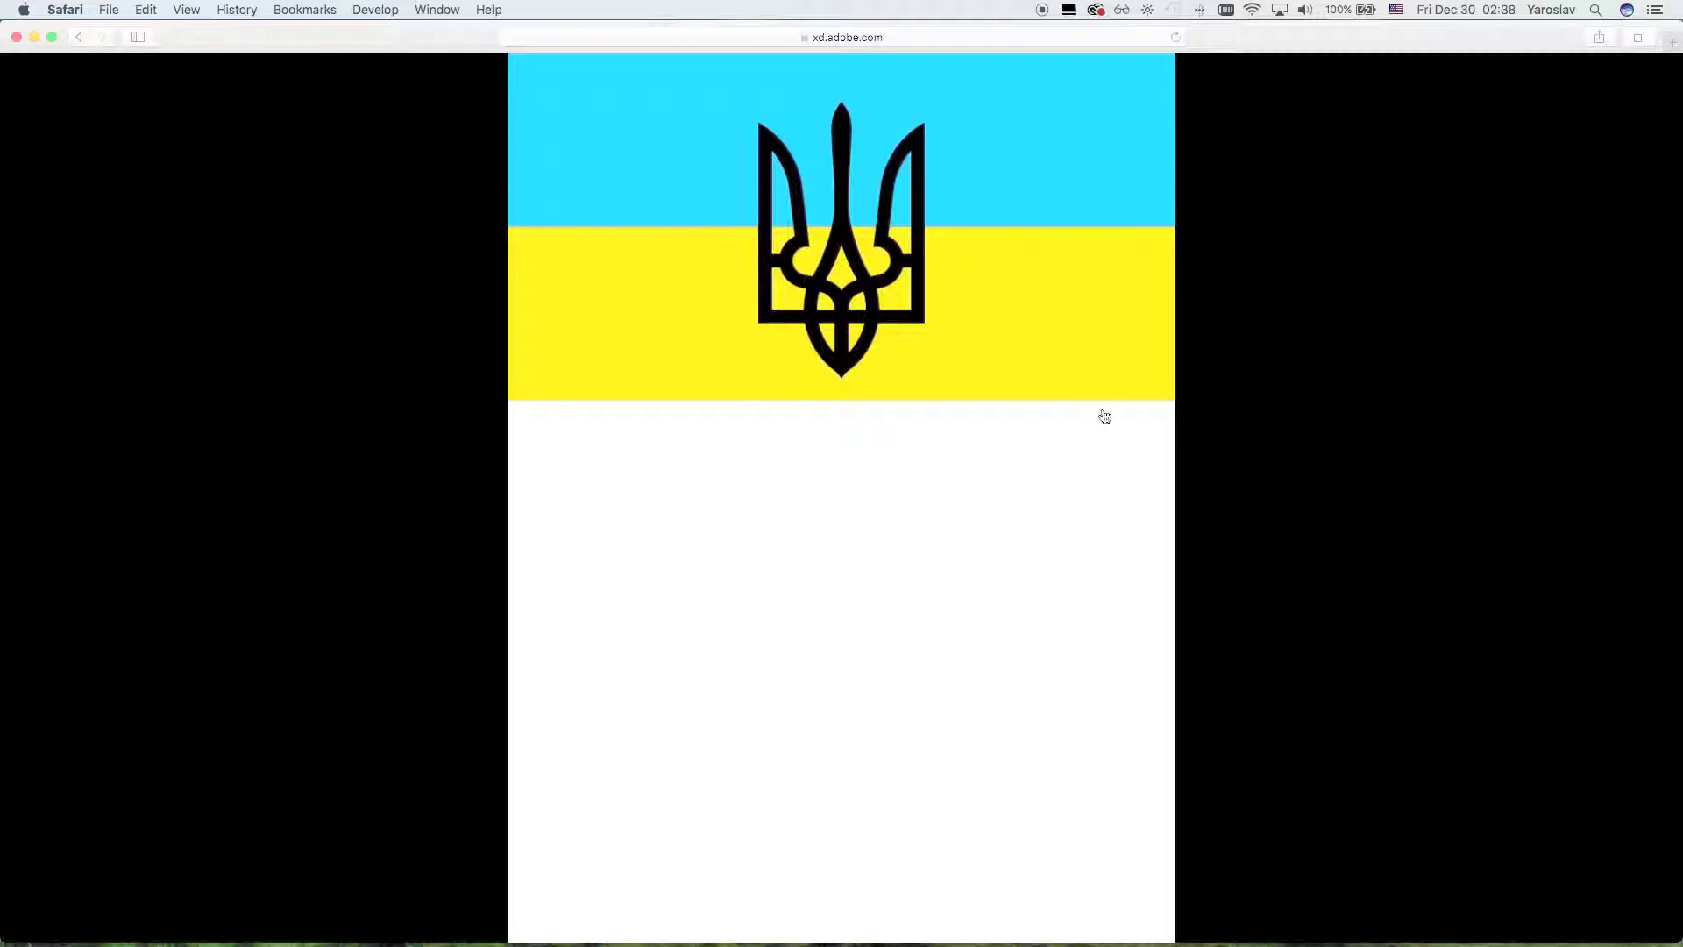
key(Escape)
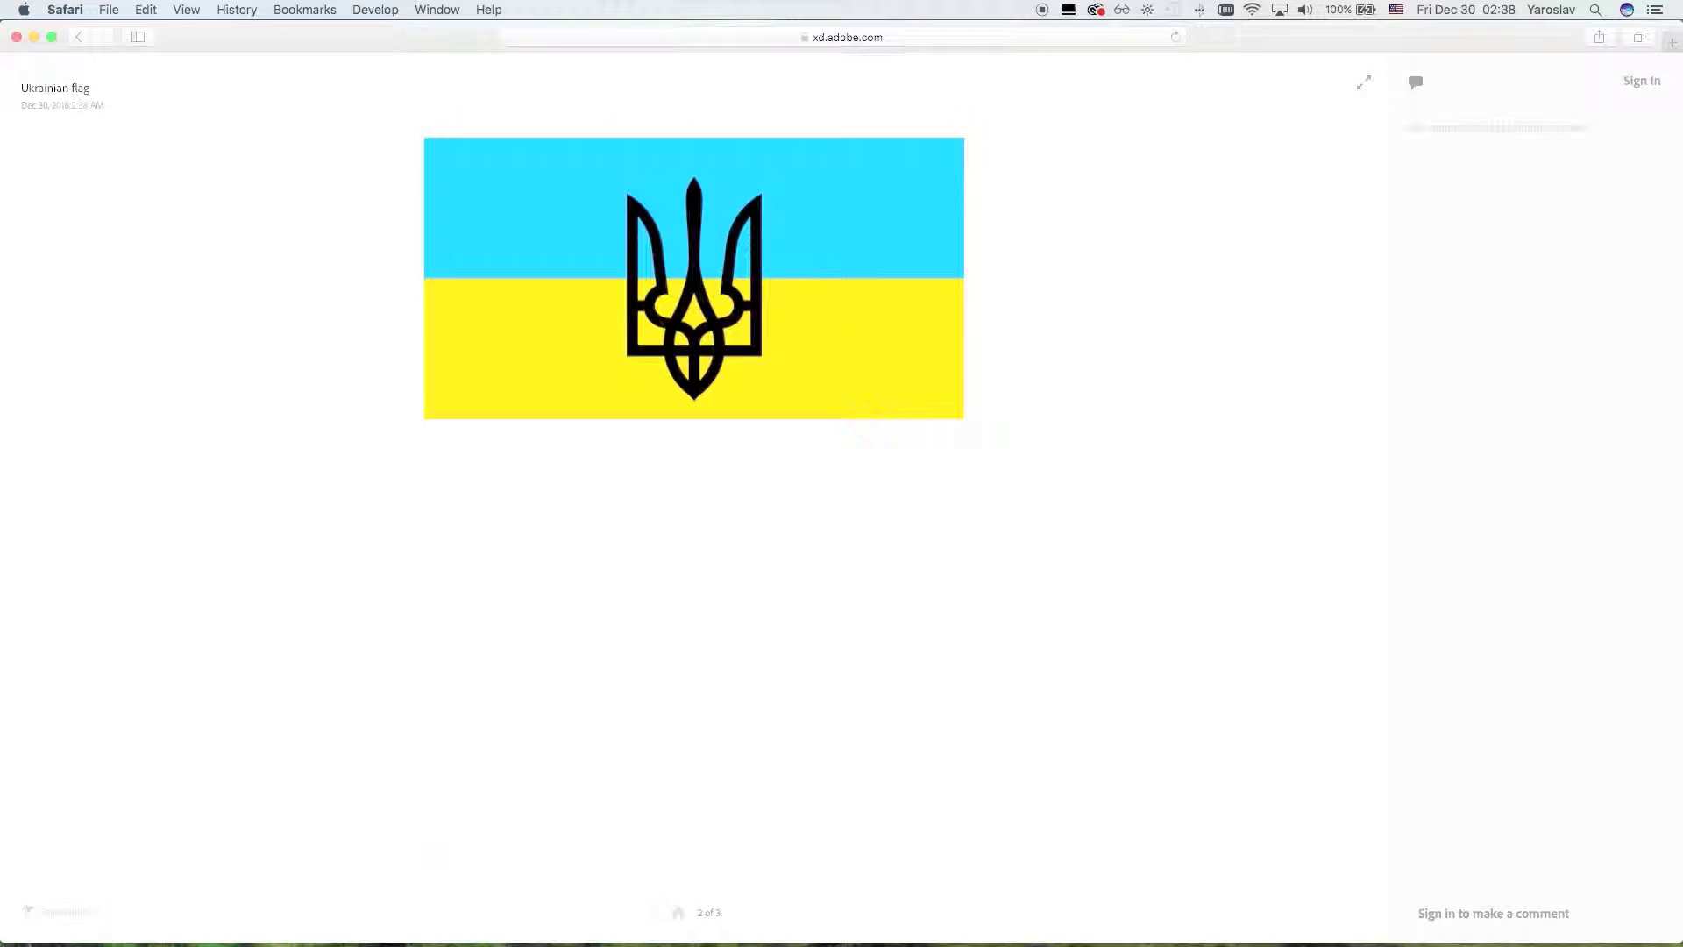
click(17, 37)
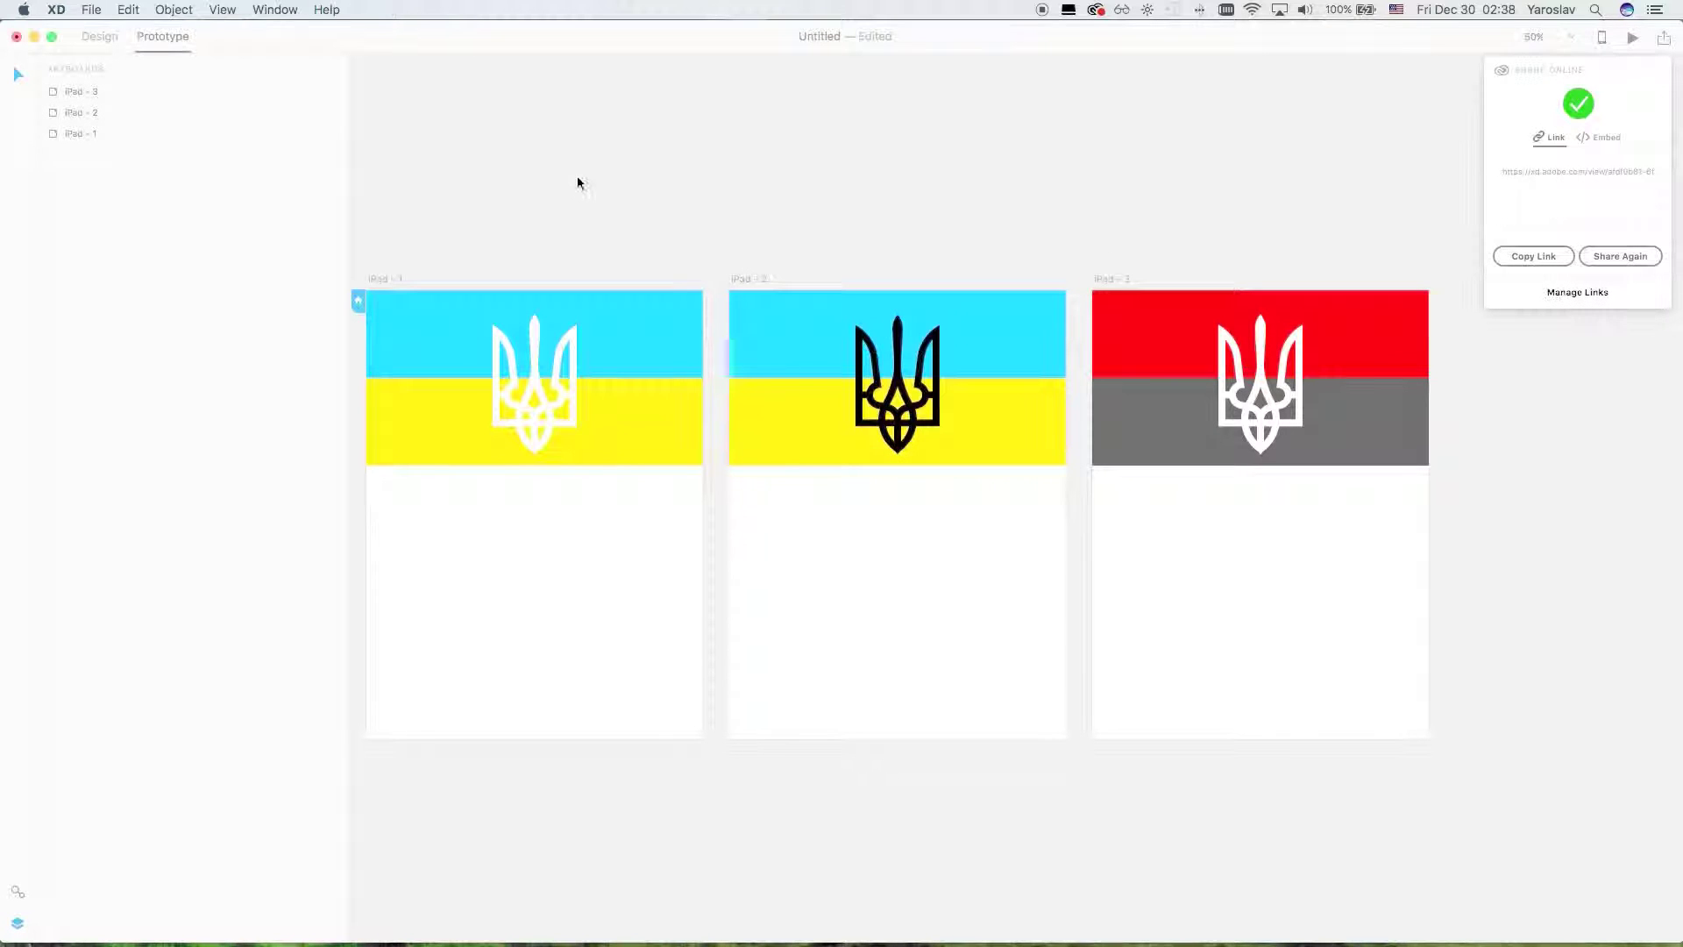
Open File > Export to show the all-artboards export dialog, set to PNG on the Desktop
click(870, 159)
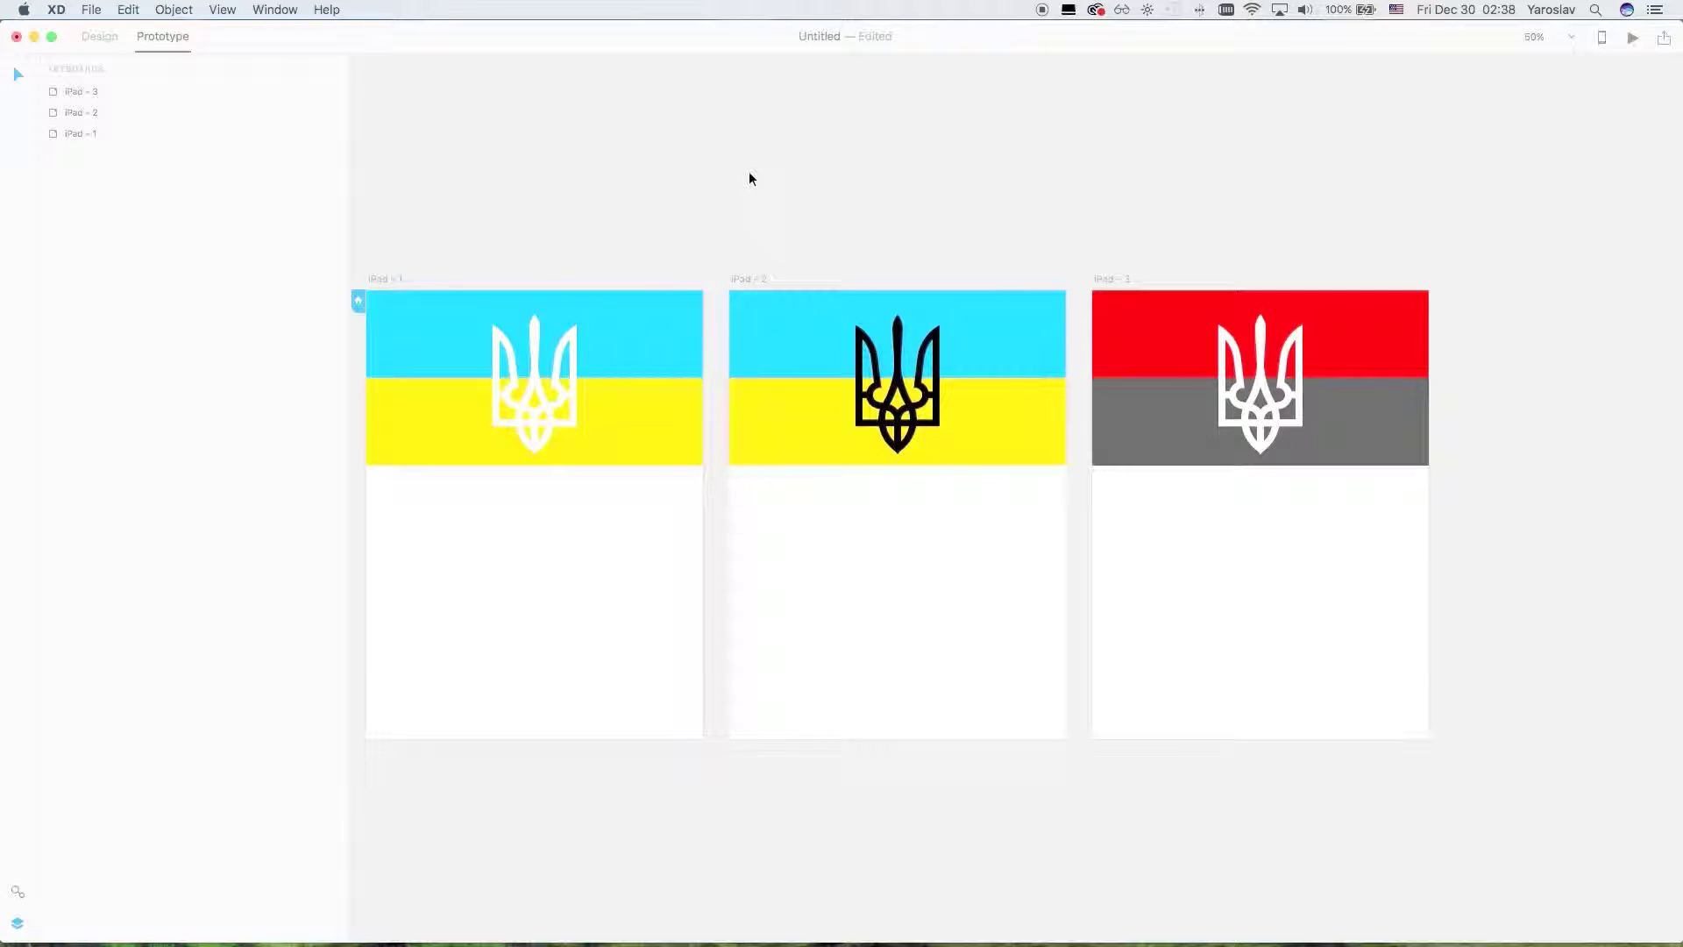
click(91, 10)
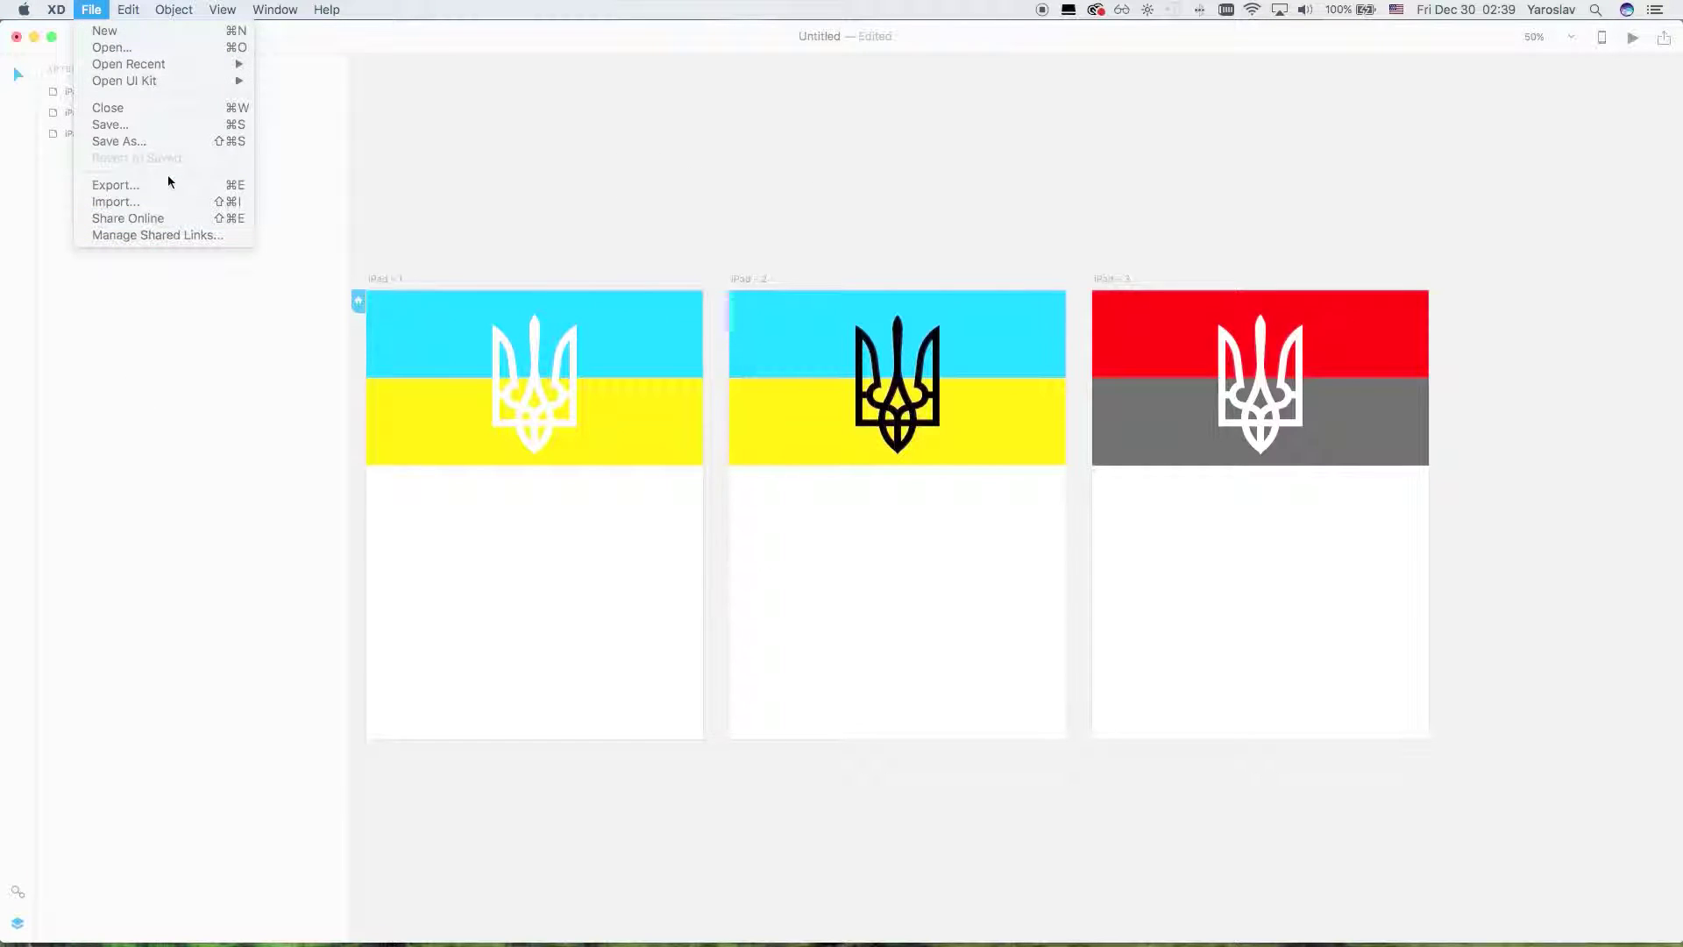
click(516, 667)
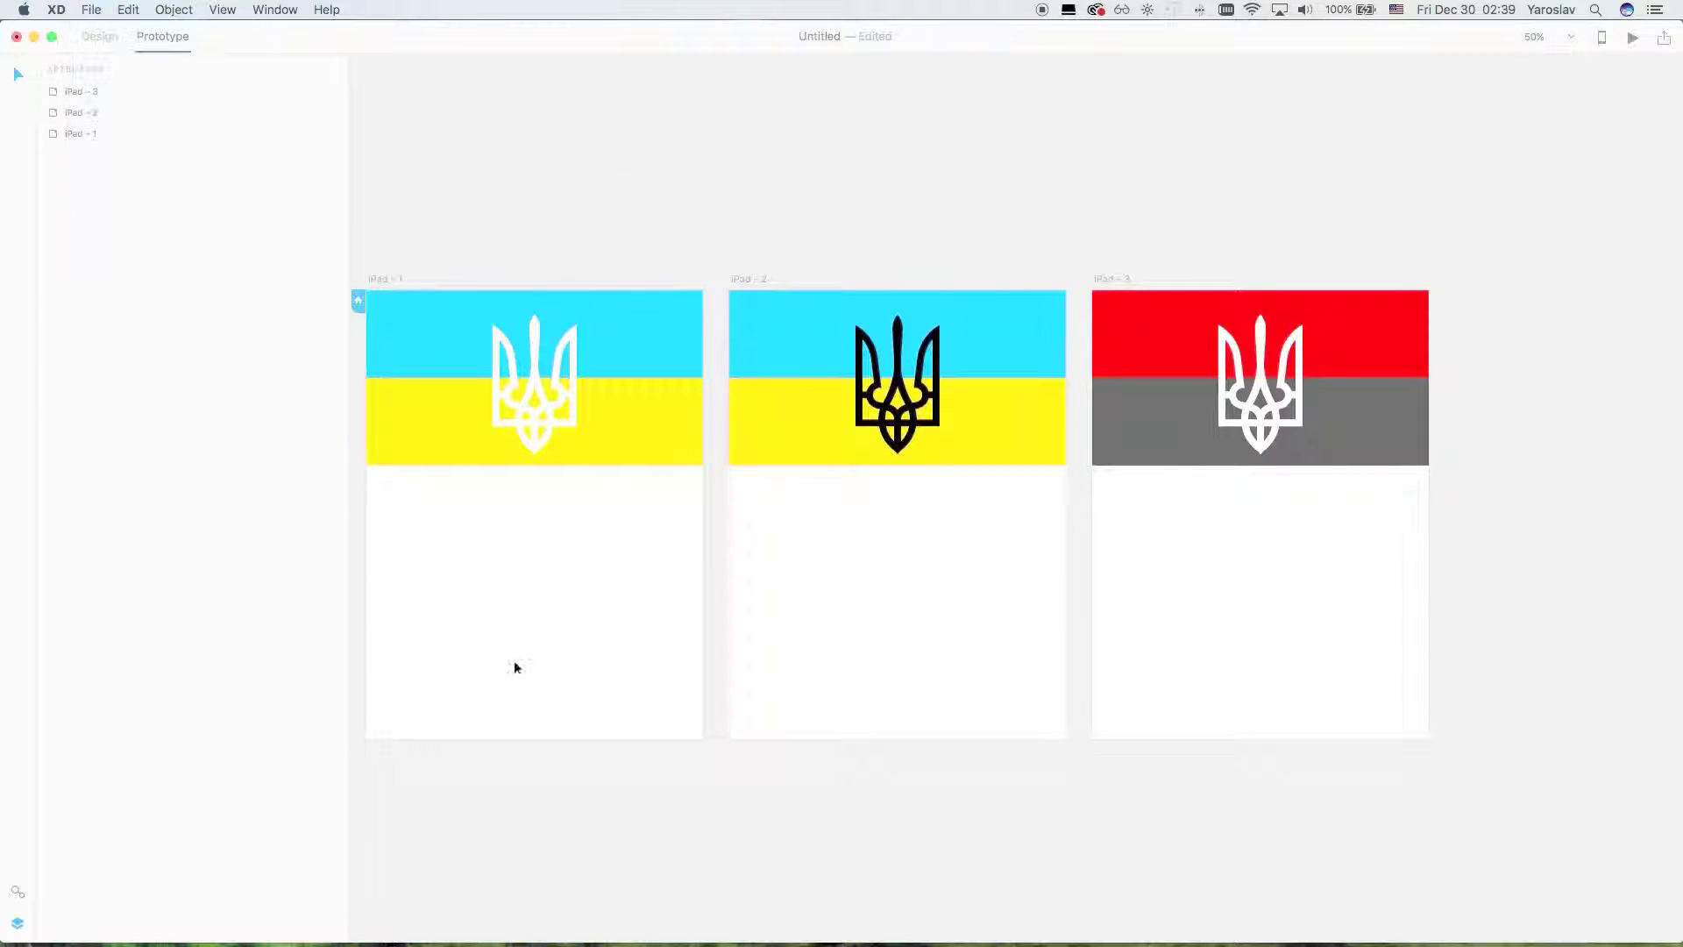
click(91, 10)
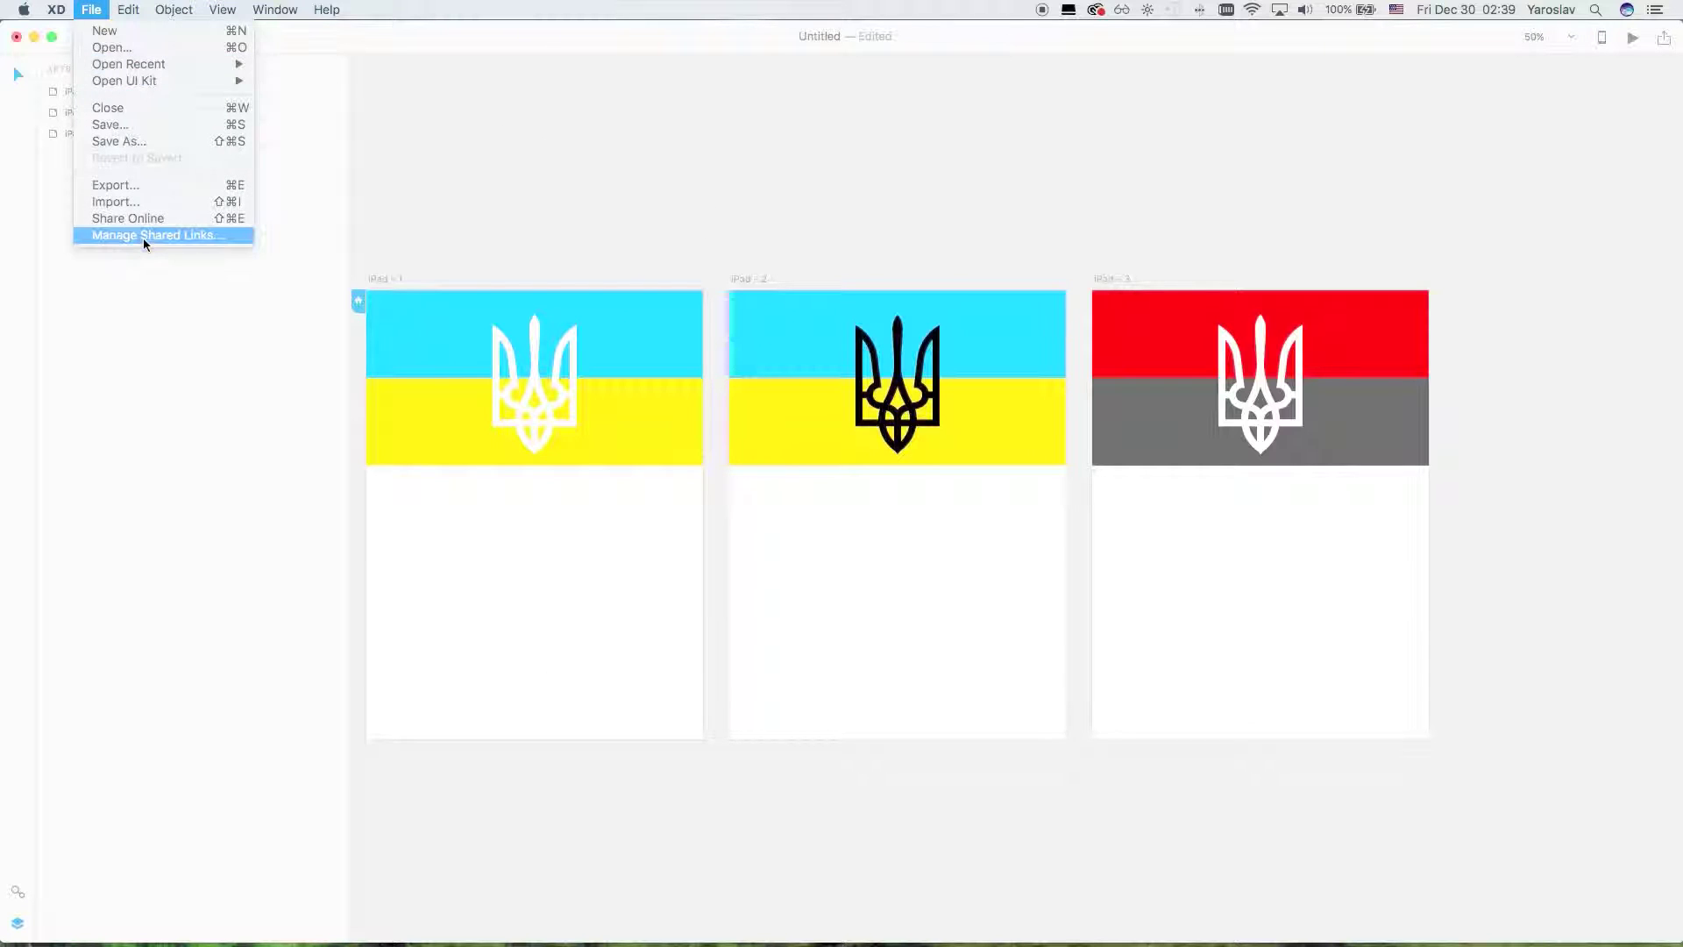
click(135, 177)
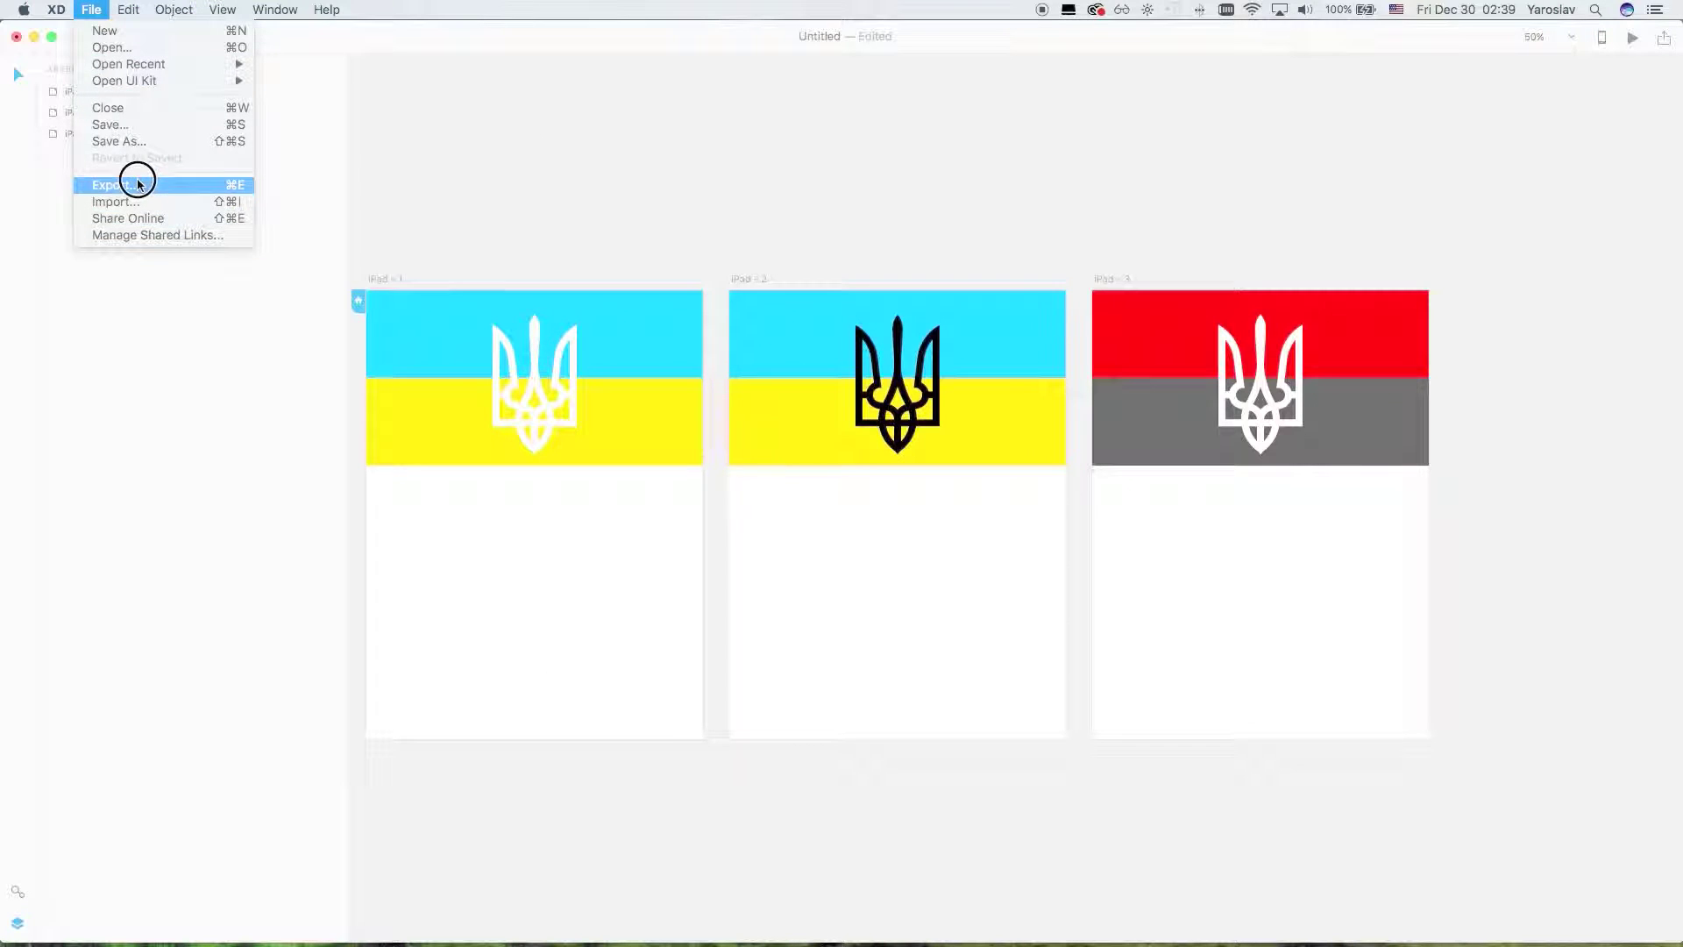
click(583, 145)
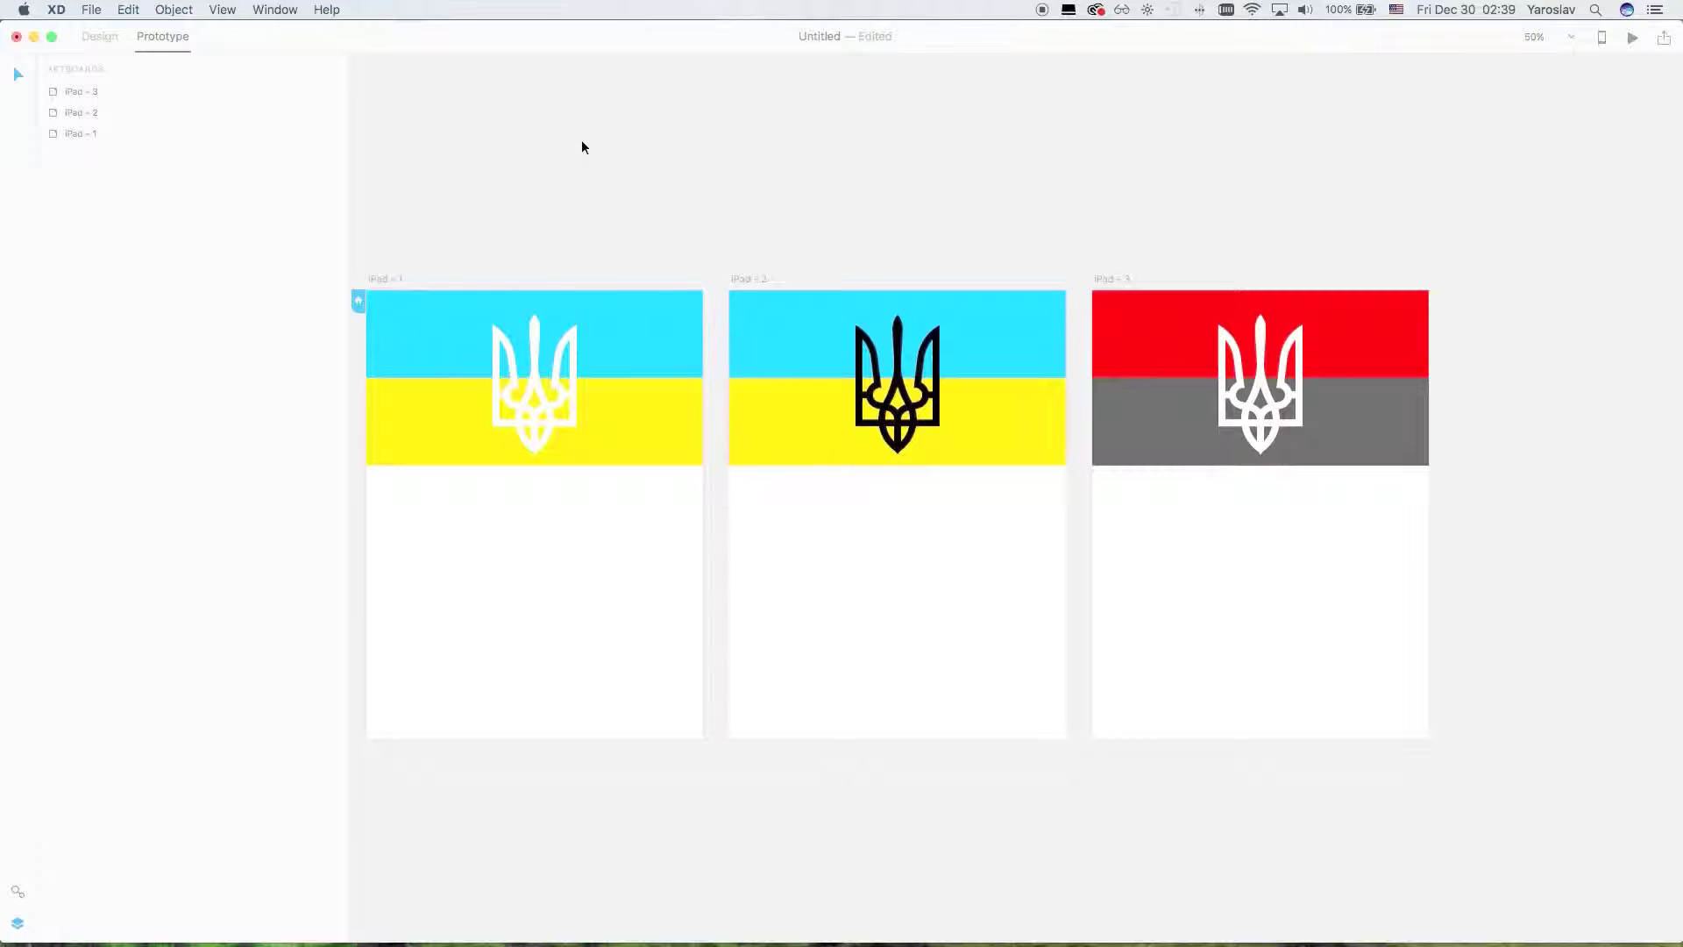
click(538, 456)
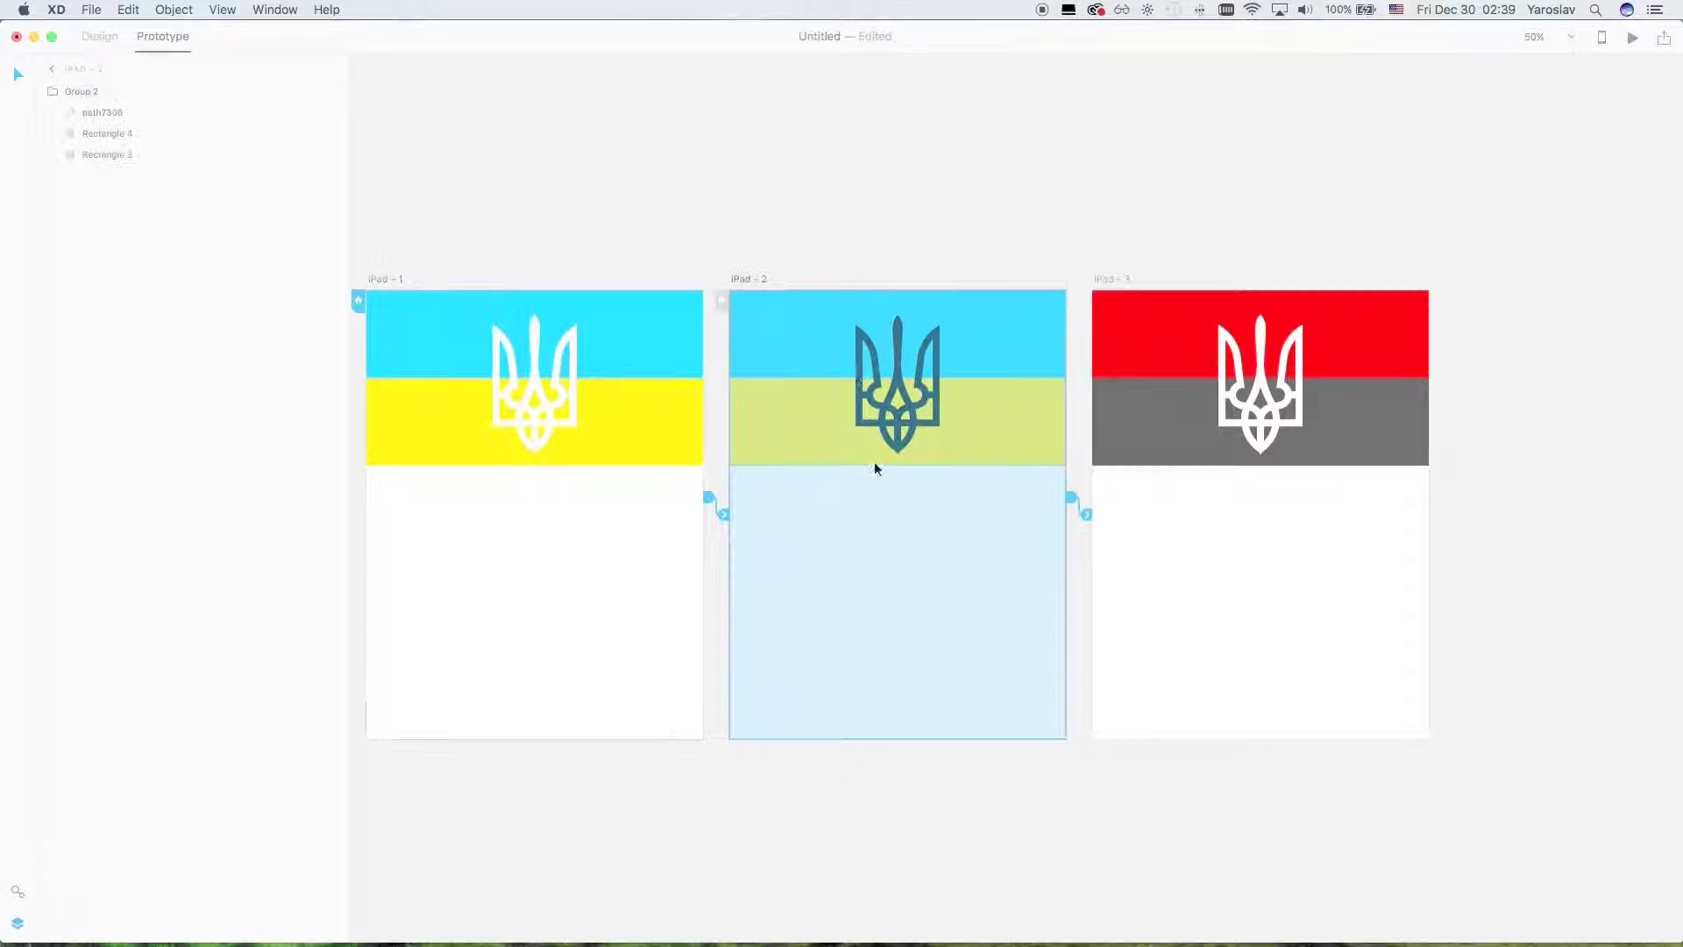
click(570, 230)
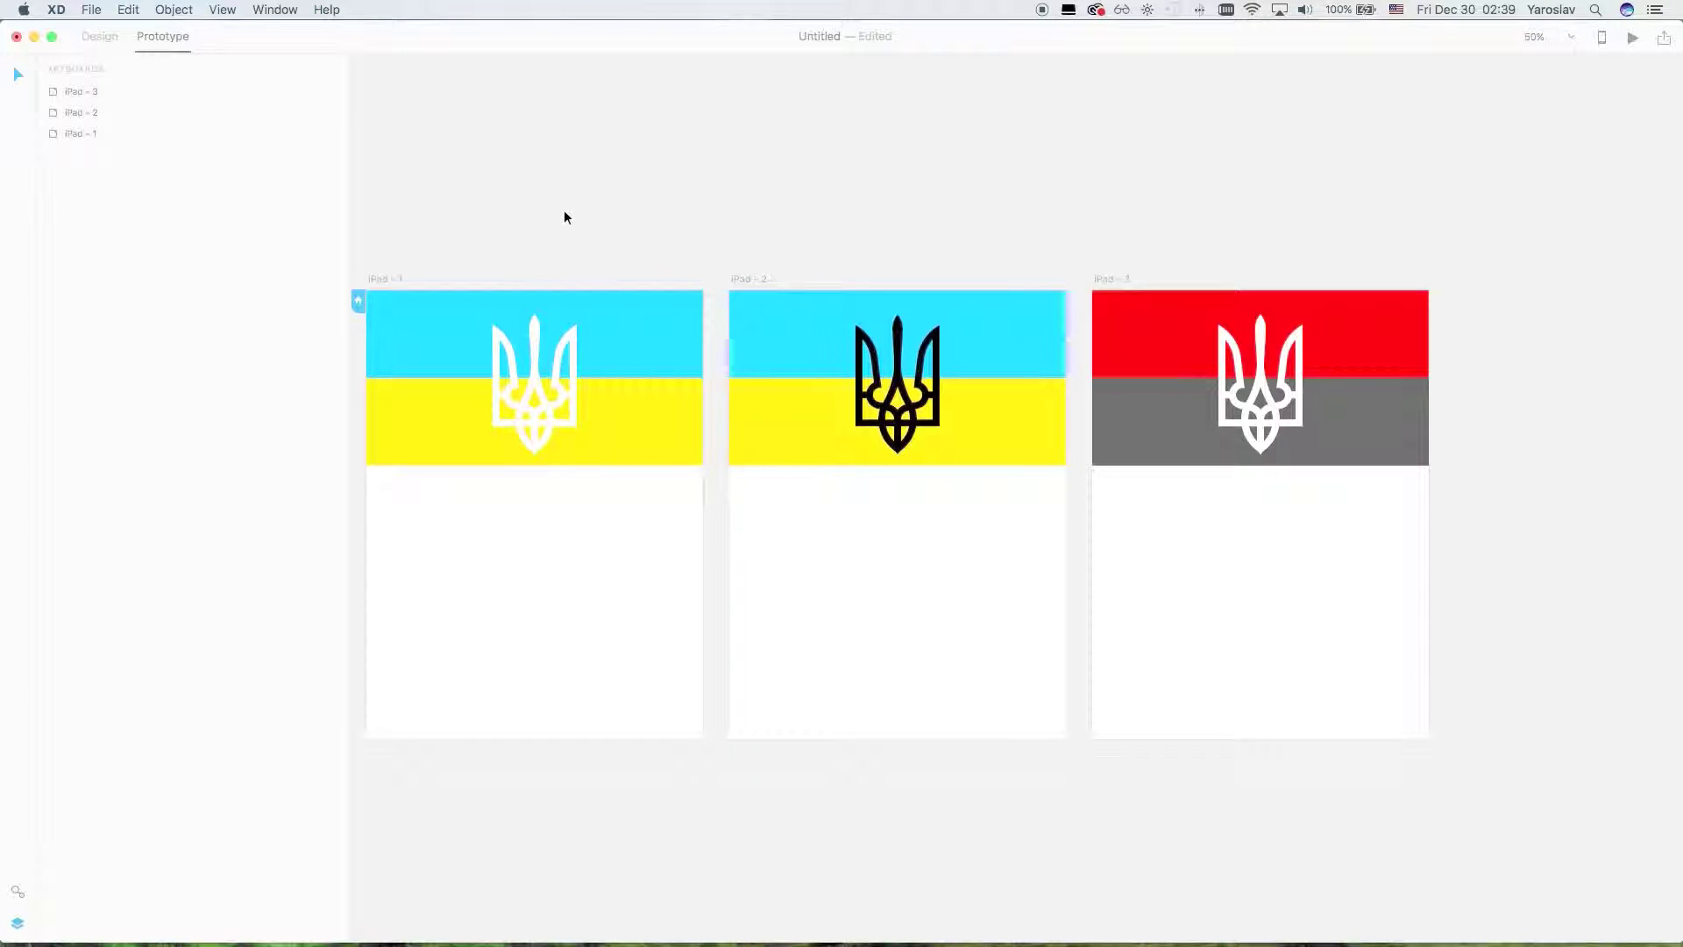
click(399, 275)
click(577, 184)
click(92, 9)
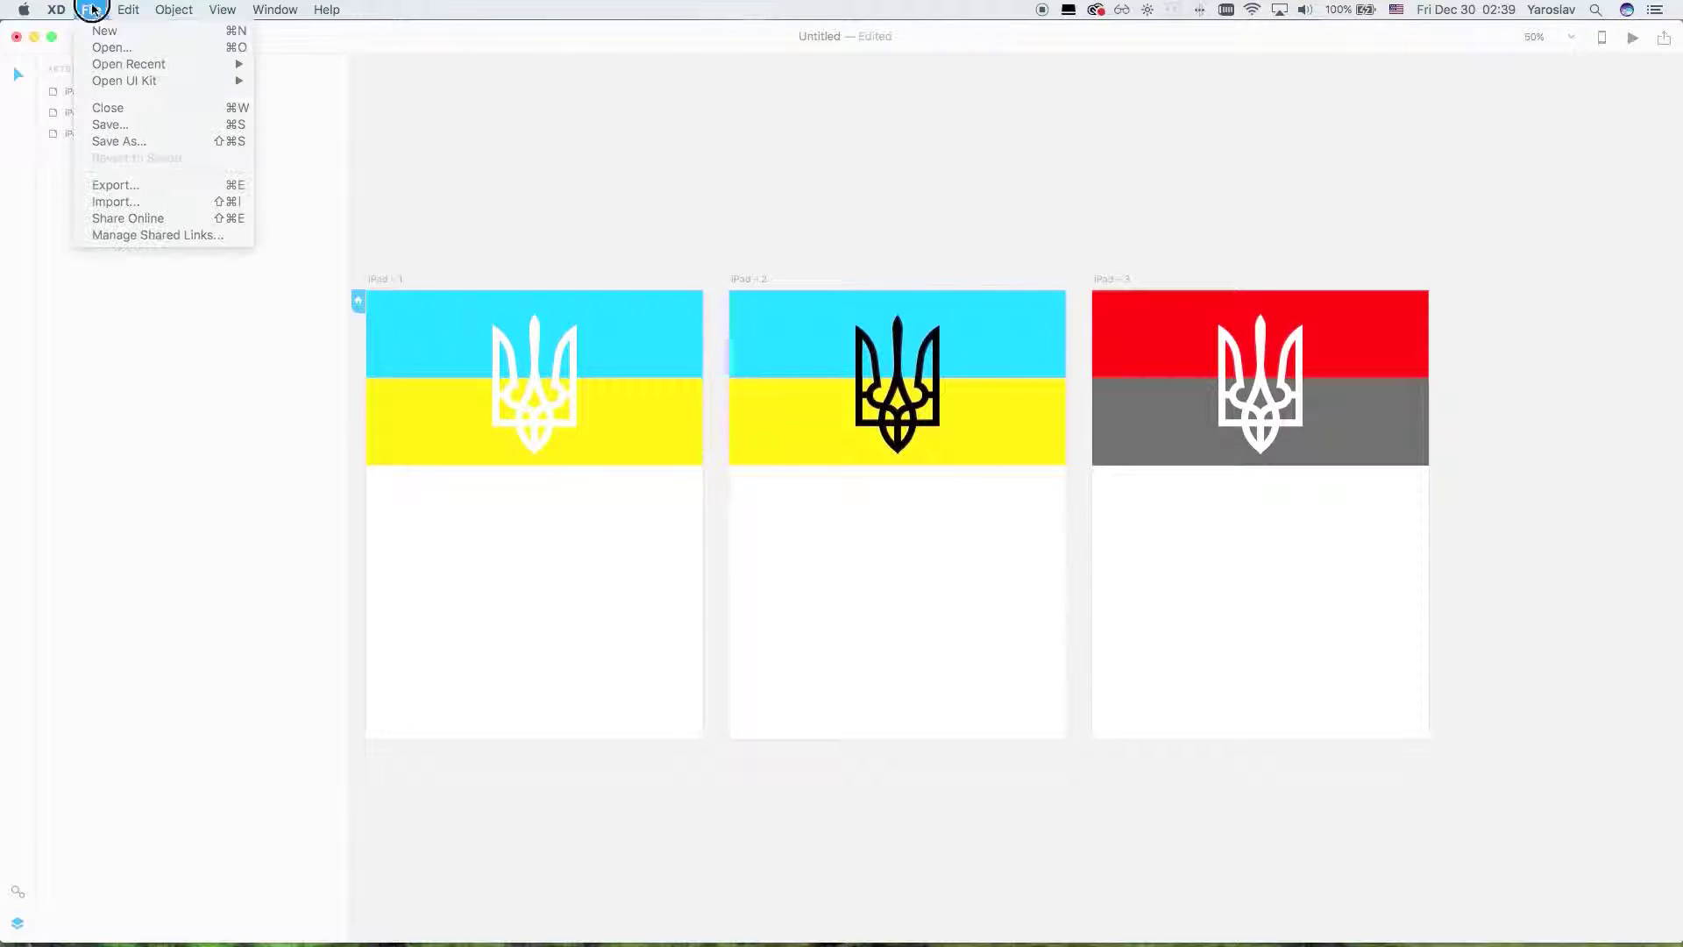
click(132, 185)
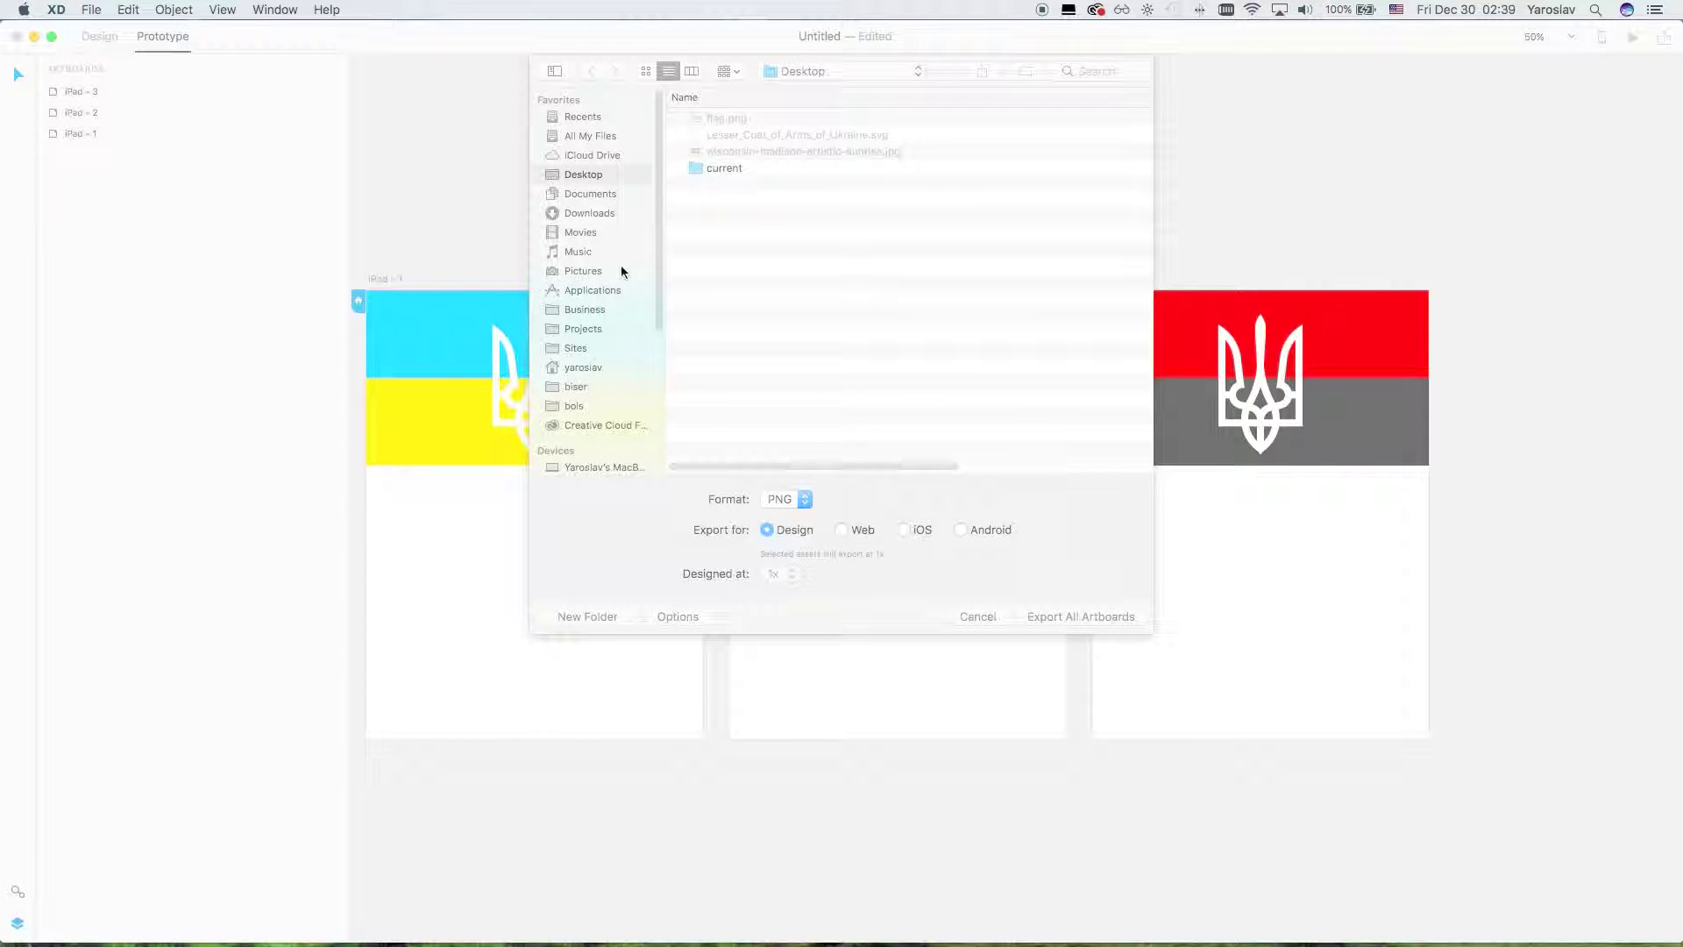
Export all three artboards as one PDF file, Untitled.pdf, to the Desktop
click(799, 497)
click(787, 530)
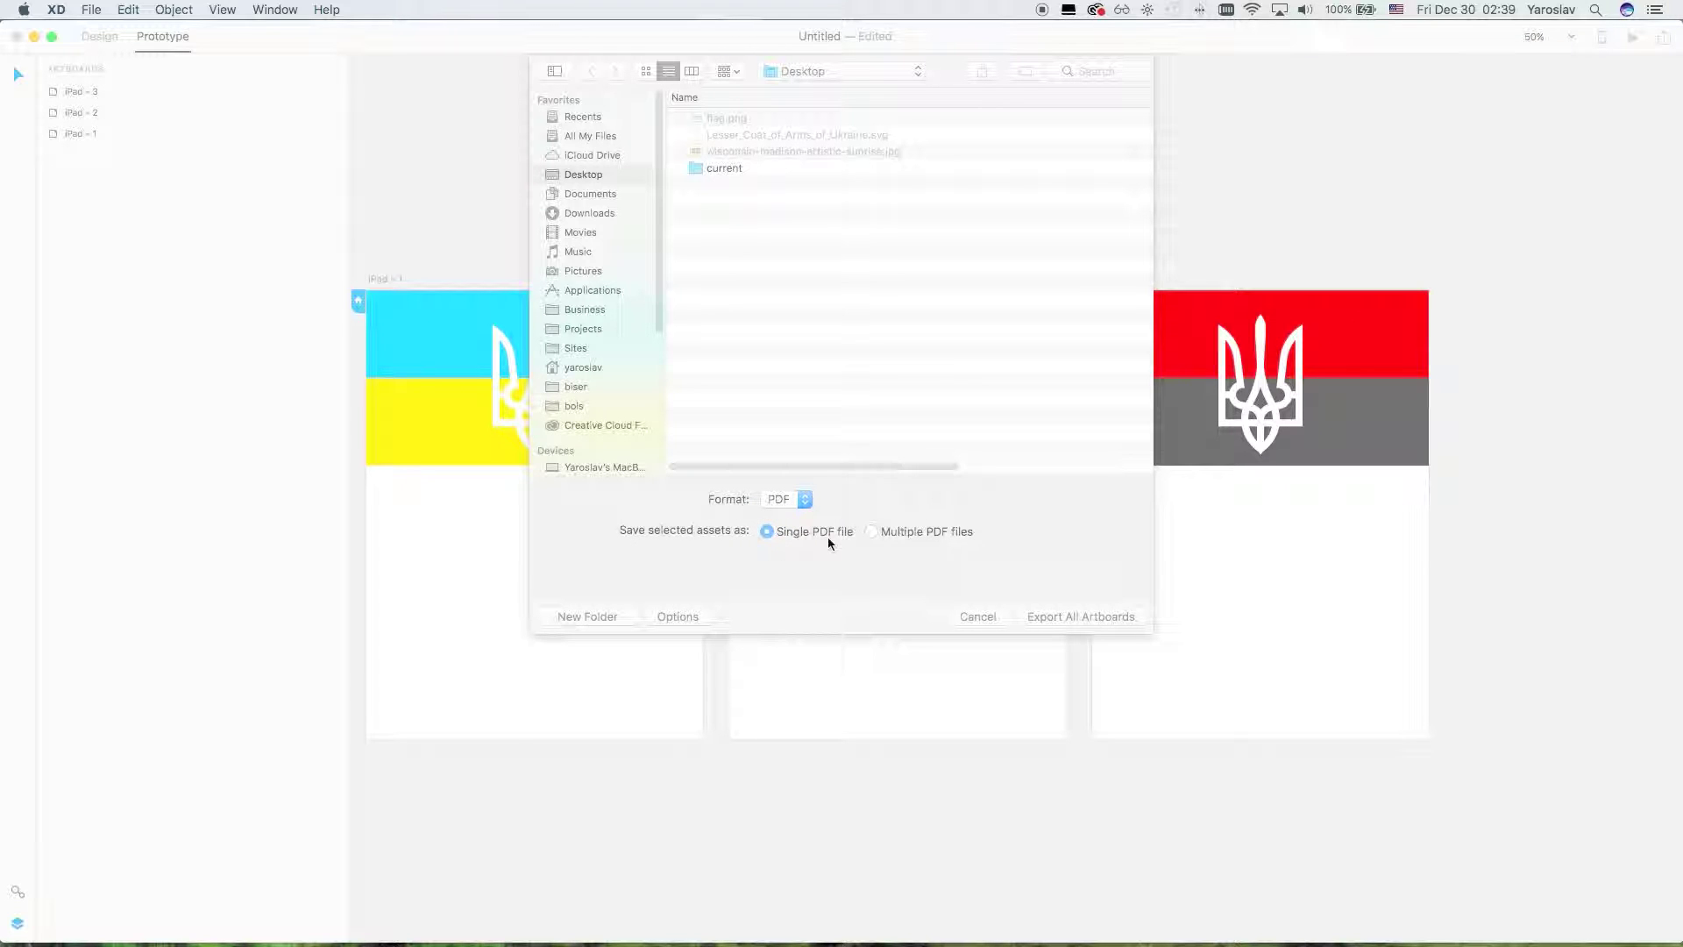
click(1066, 617)
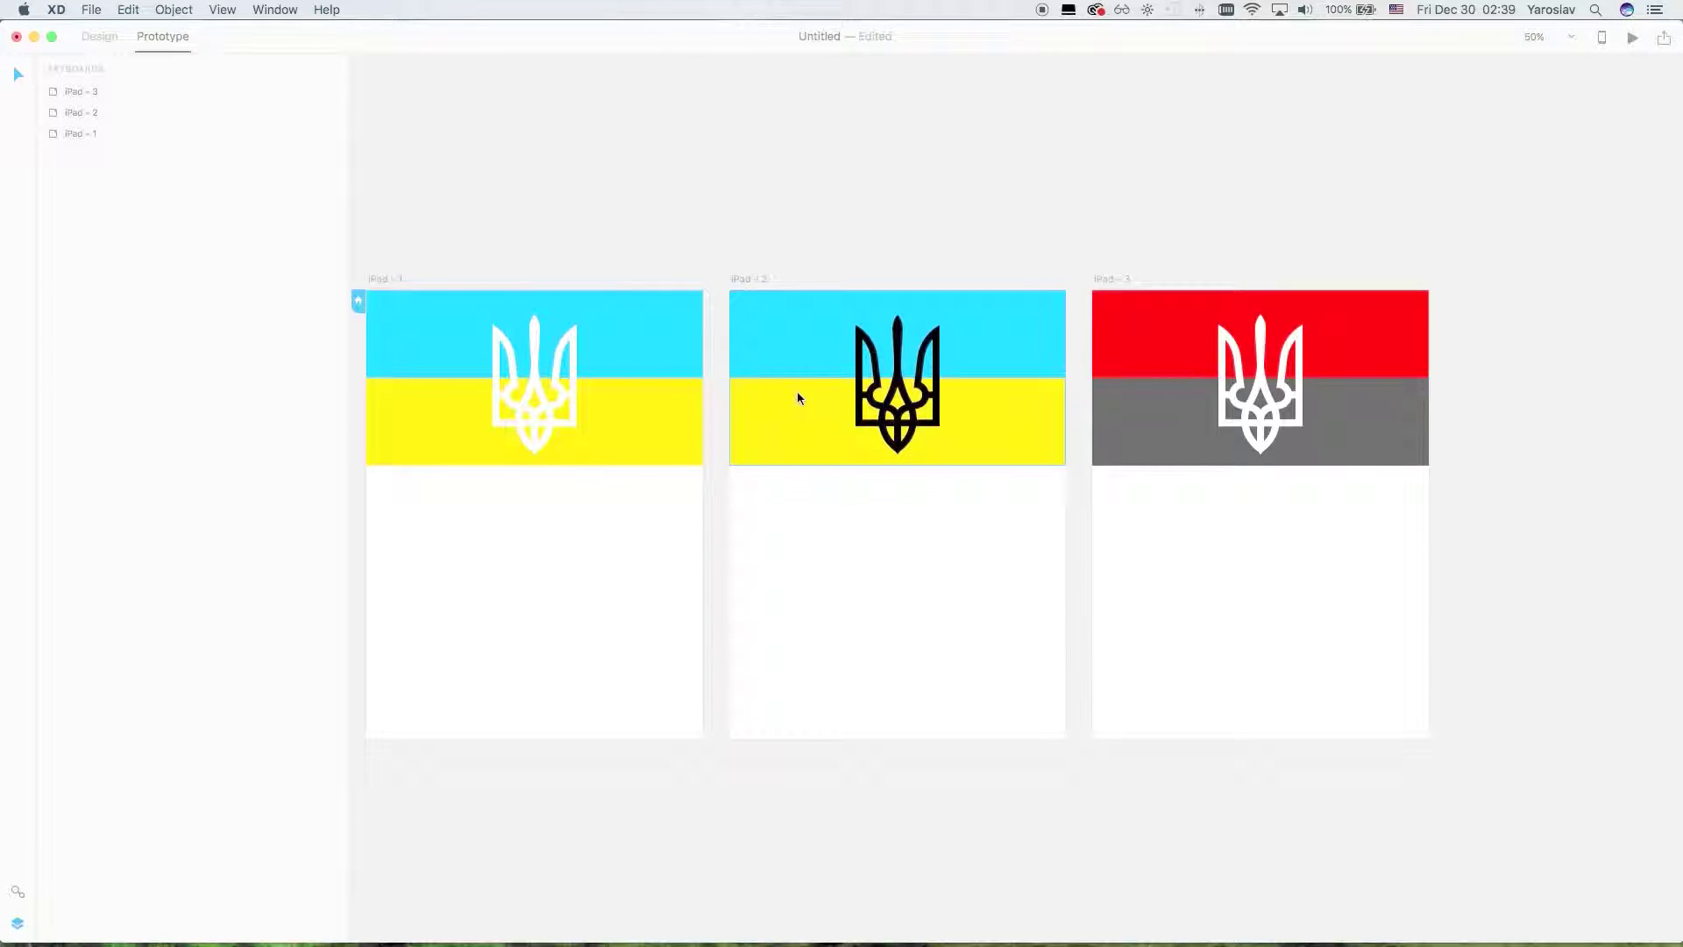
key(super+Tab)
key(super+Tab)
key(super+Tab)
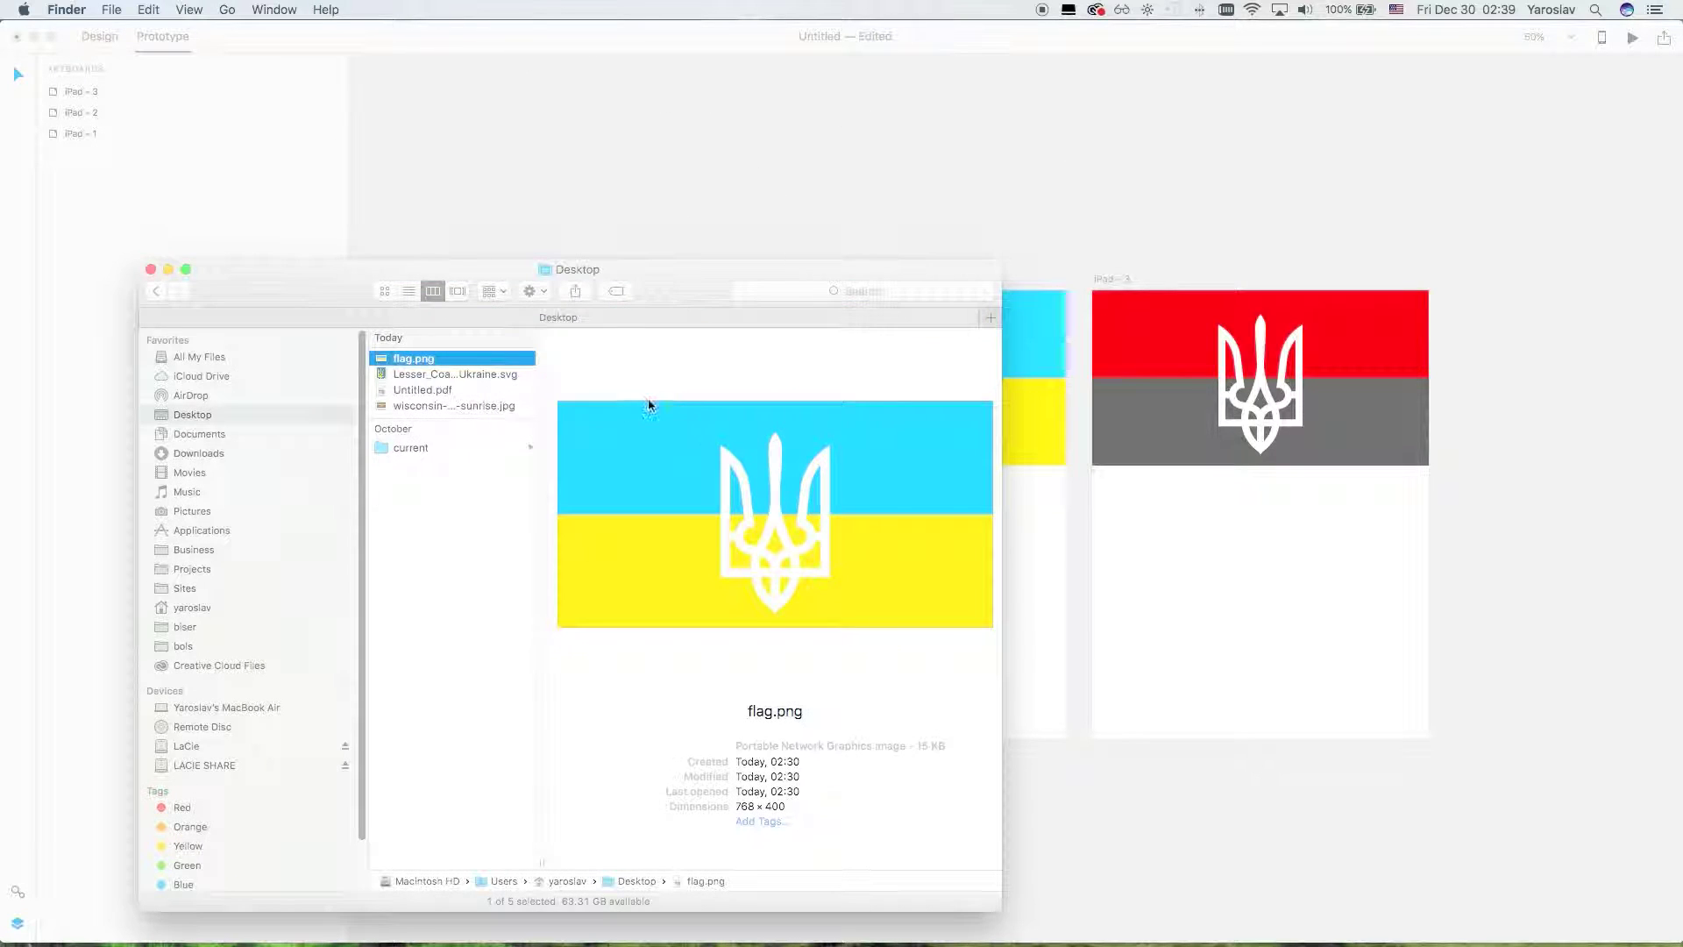
Open Untitled.pdf from the Desktop in Preview
click(446, 391)
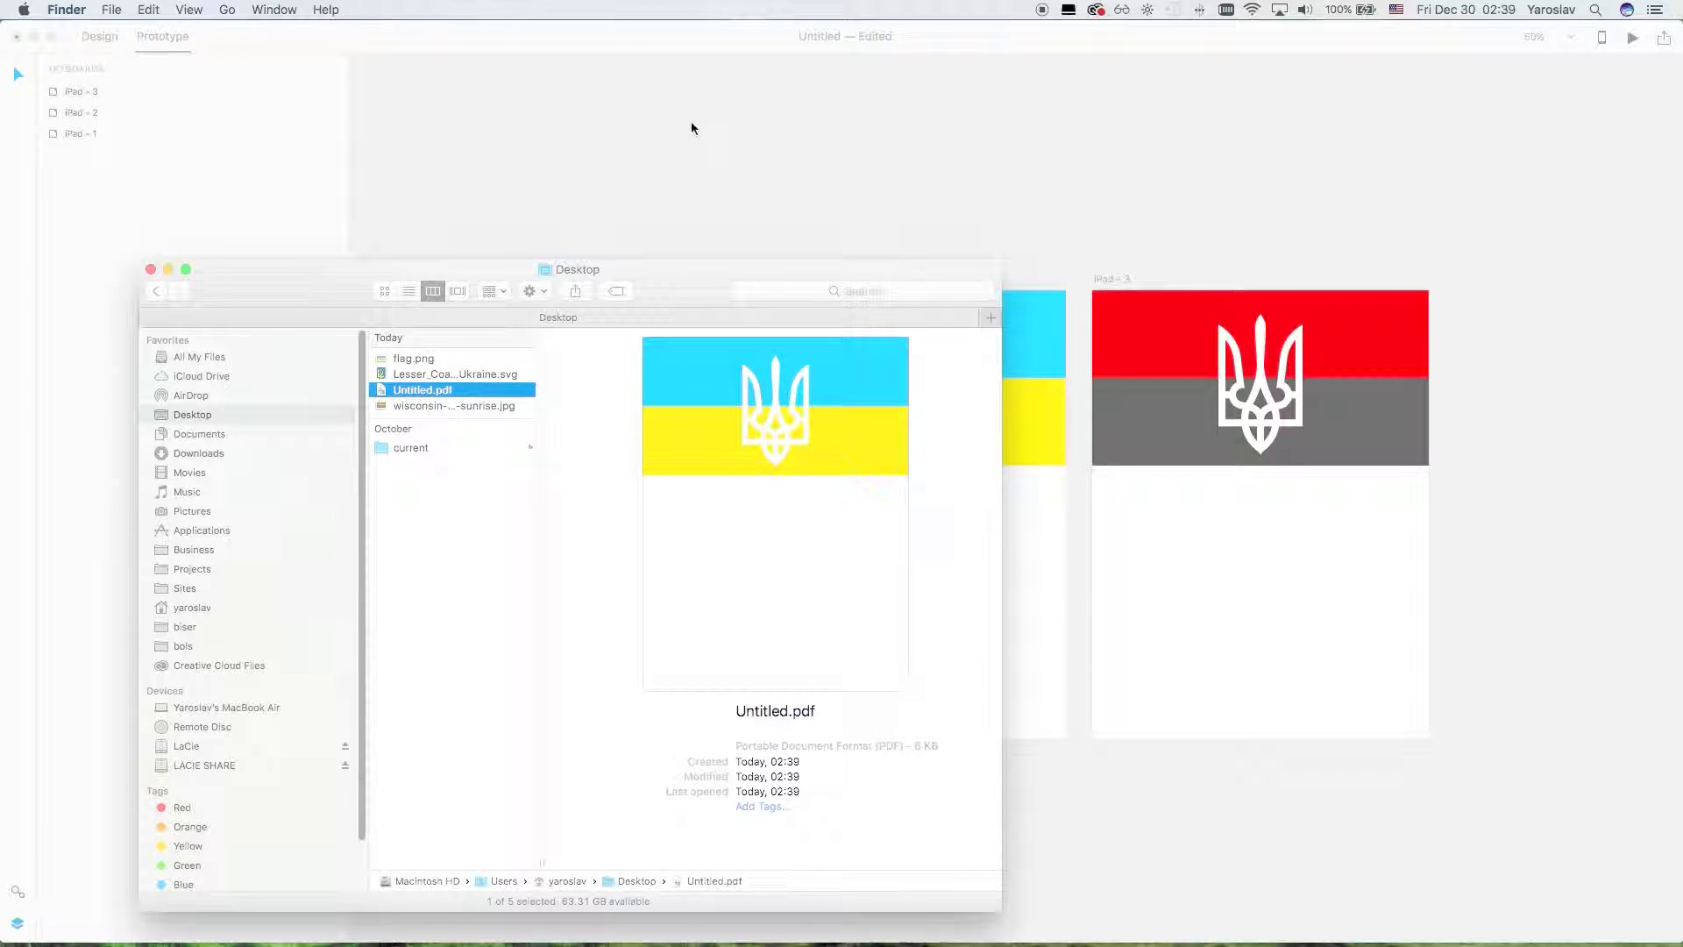
double_click(442, 390)
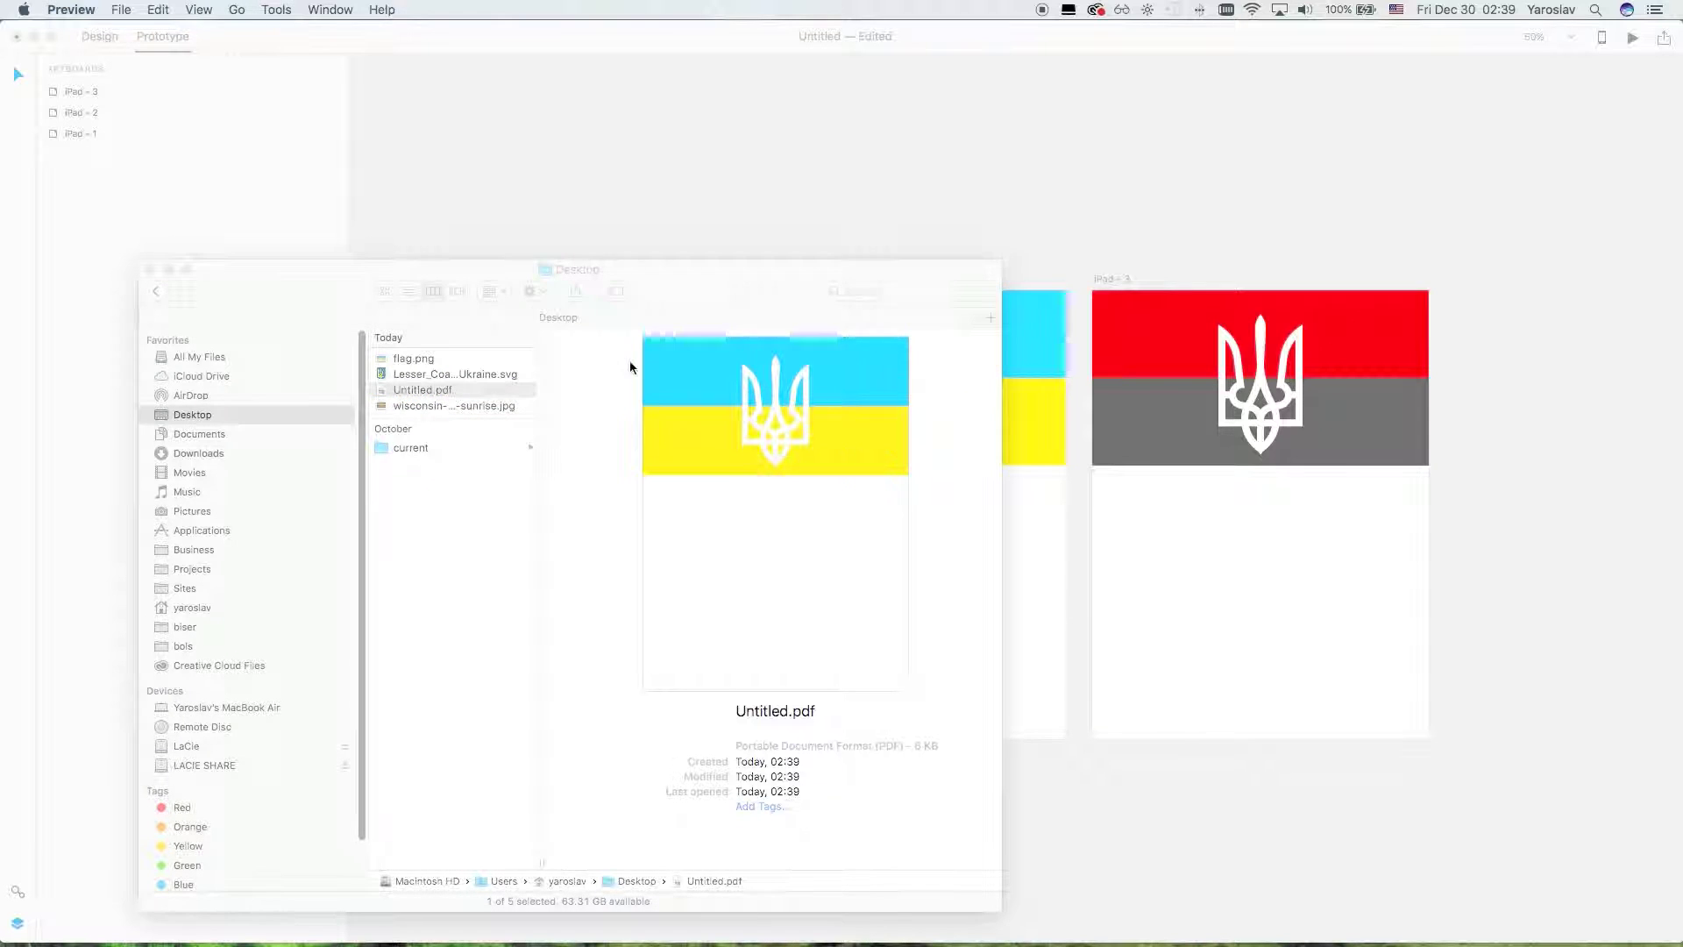
Scroll through the three flag pages of Untitled.pdf, then close Preview
scroll(436, 281, down, 10)
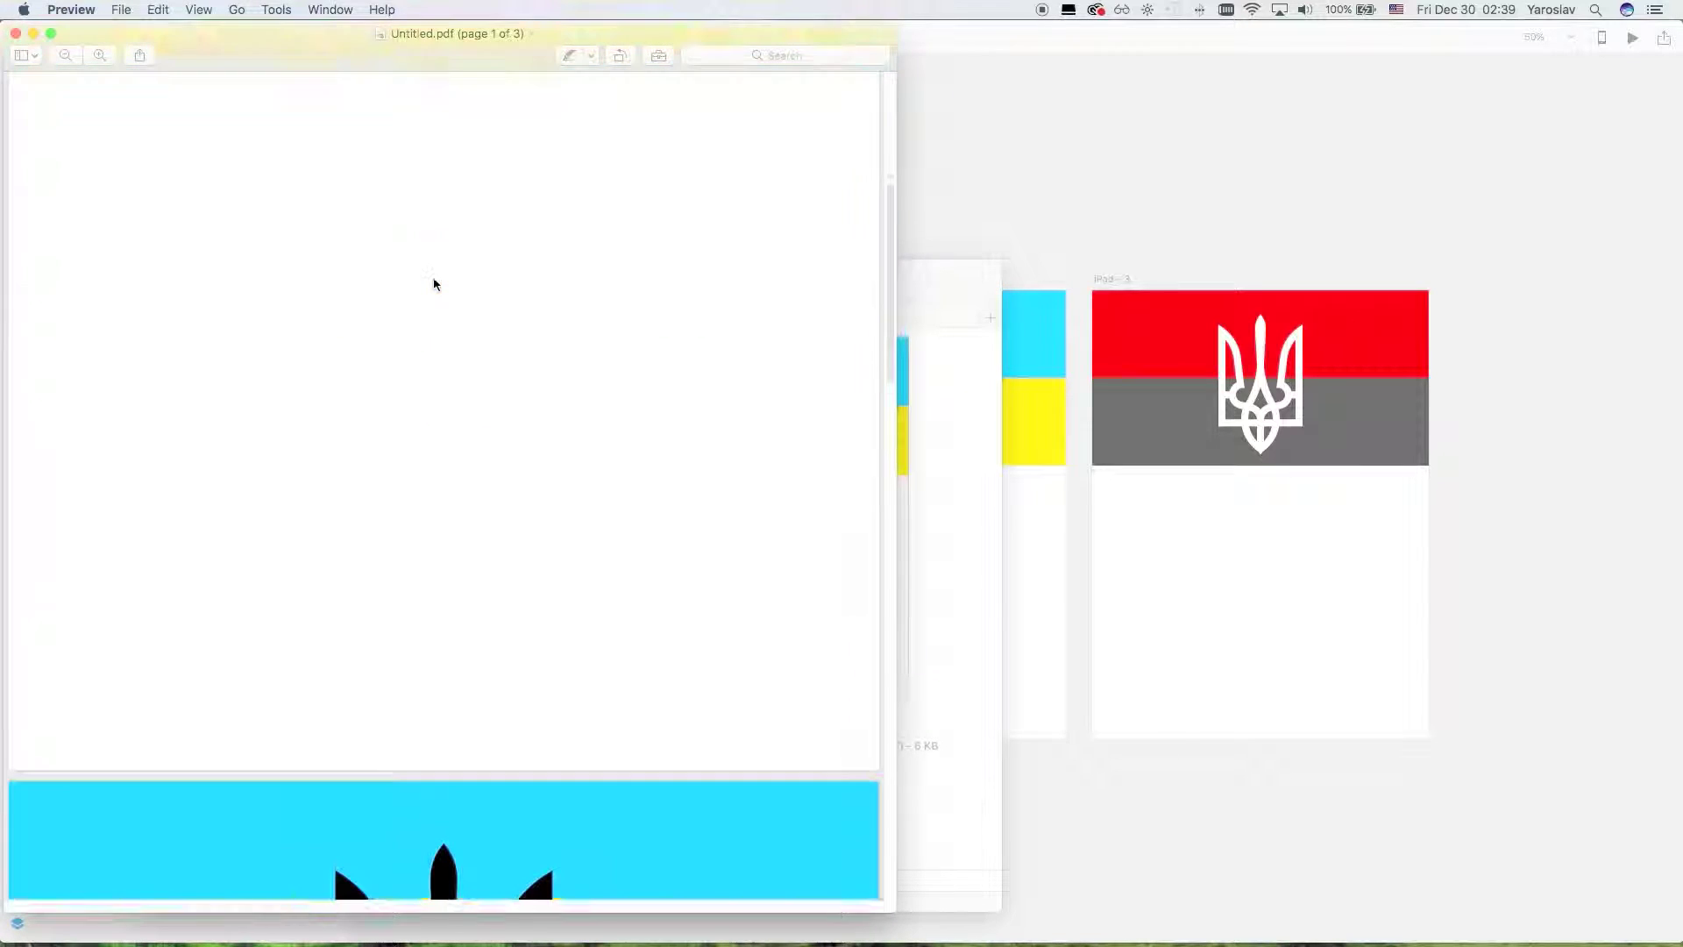
scroll(434, 283, down, 15)
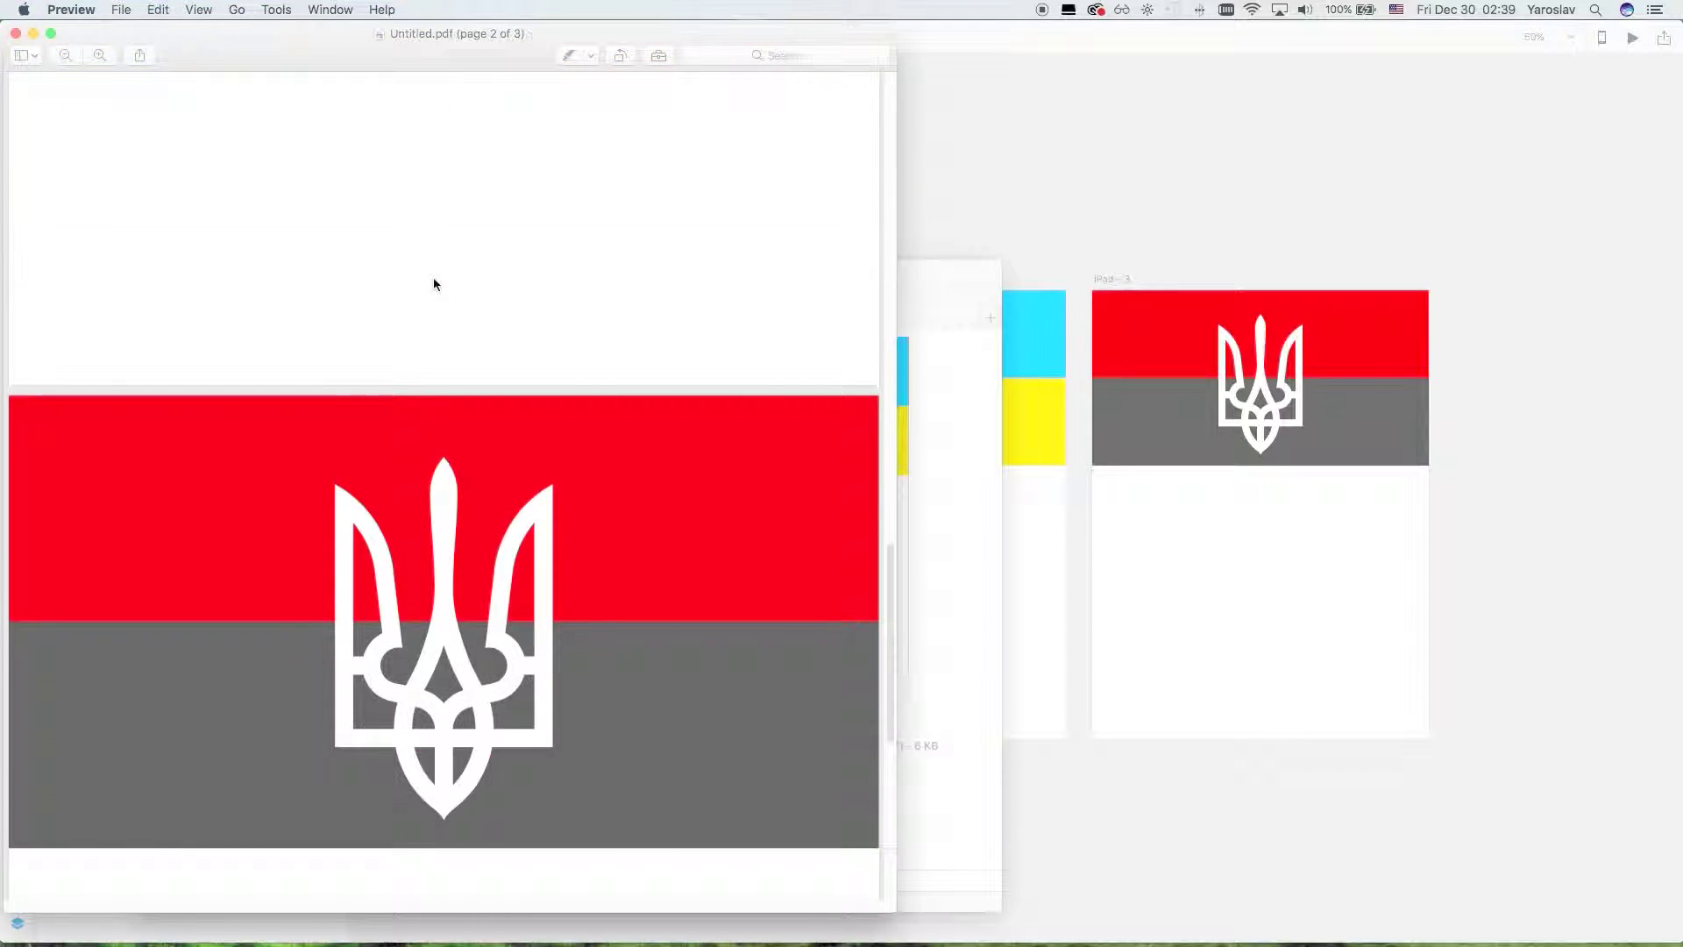
scroll(434, 282, down, 5)
scroll(439, 275, up, 8)
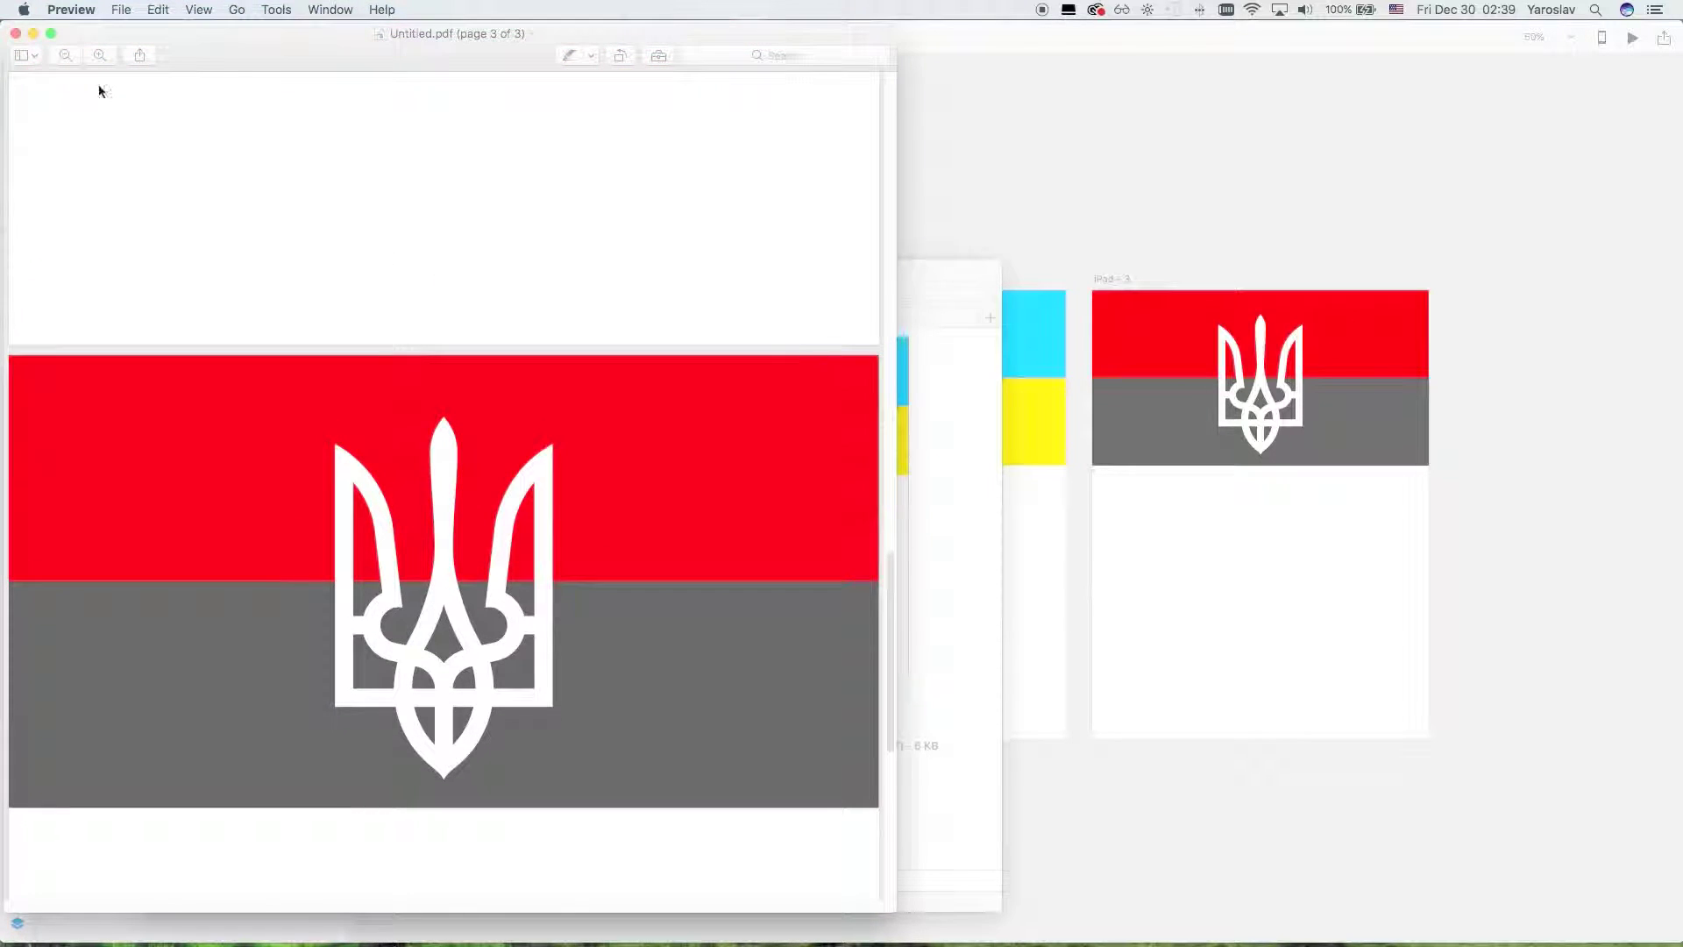
click(15, 33)
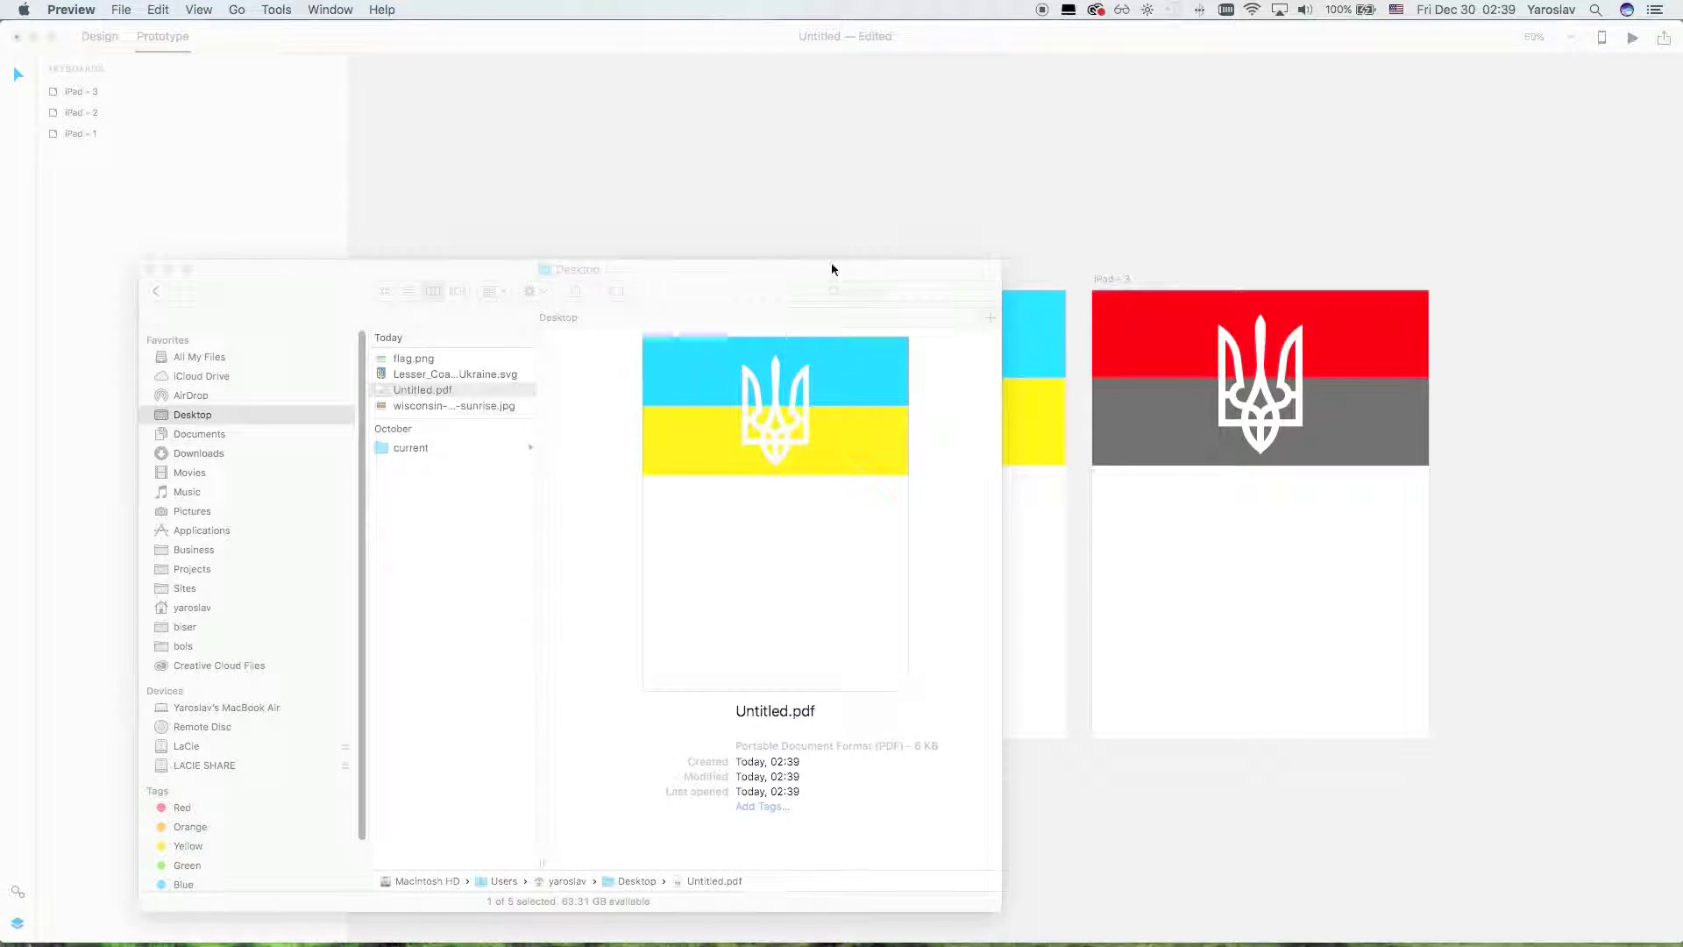
Return to the Adobe XD document and select the iPad artboards
click(833, 270)
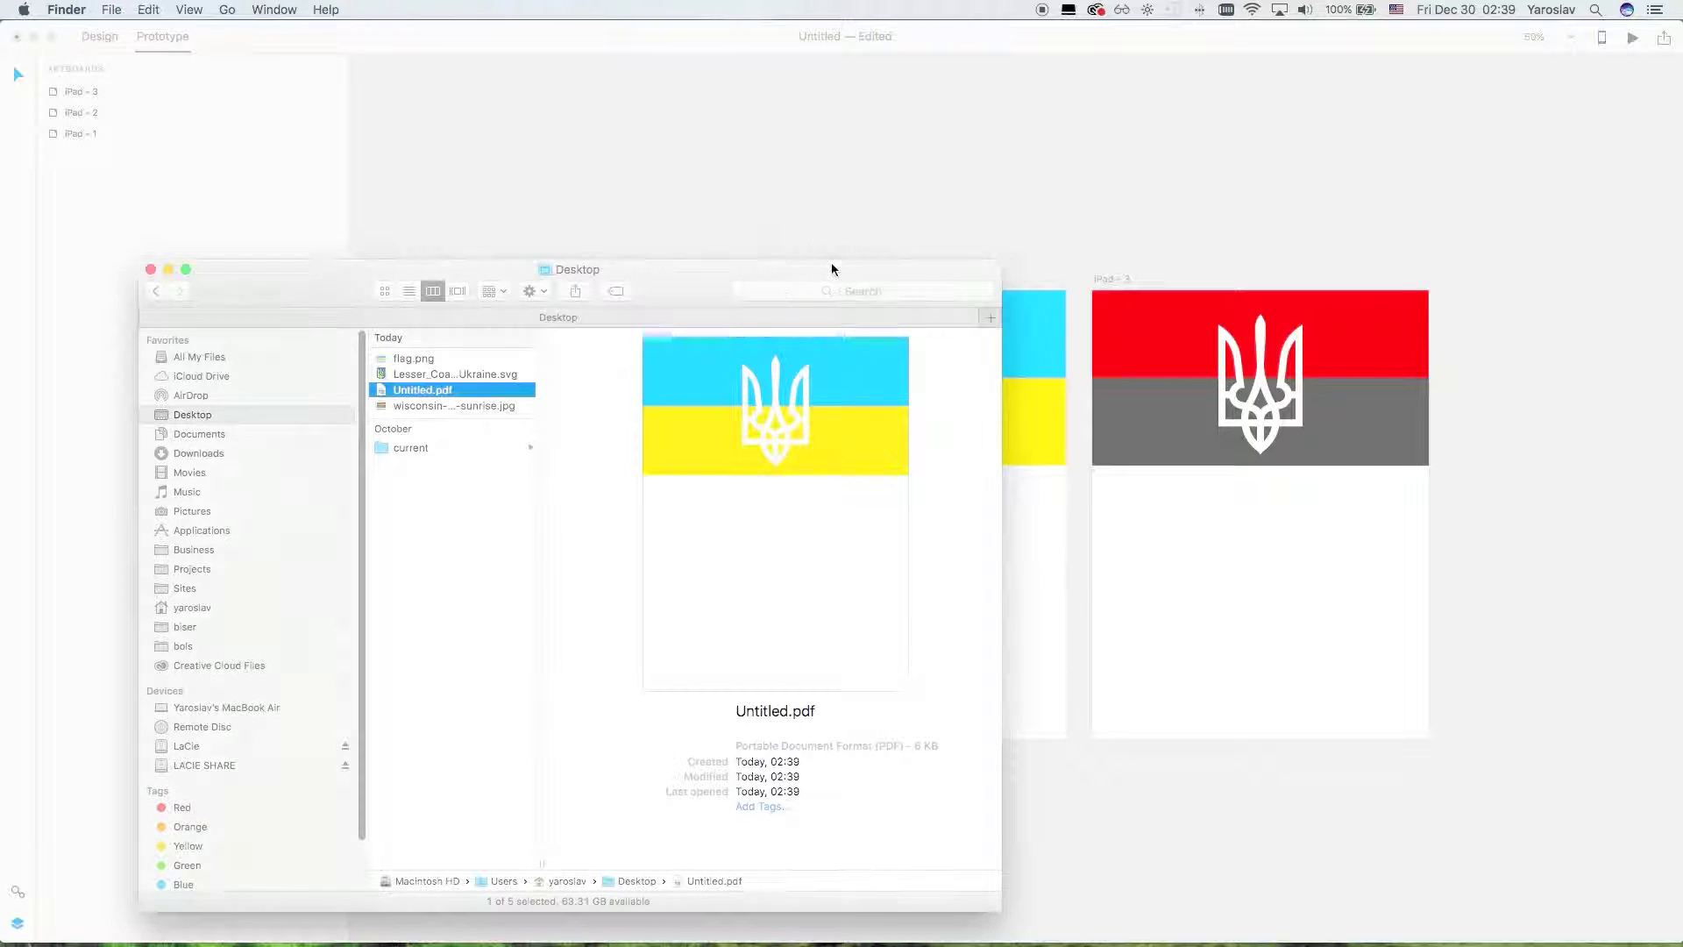
click(702, 163)
click(620, 436)
click(837, 583)
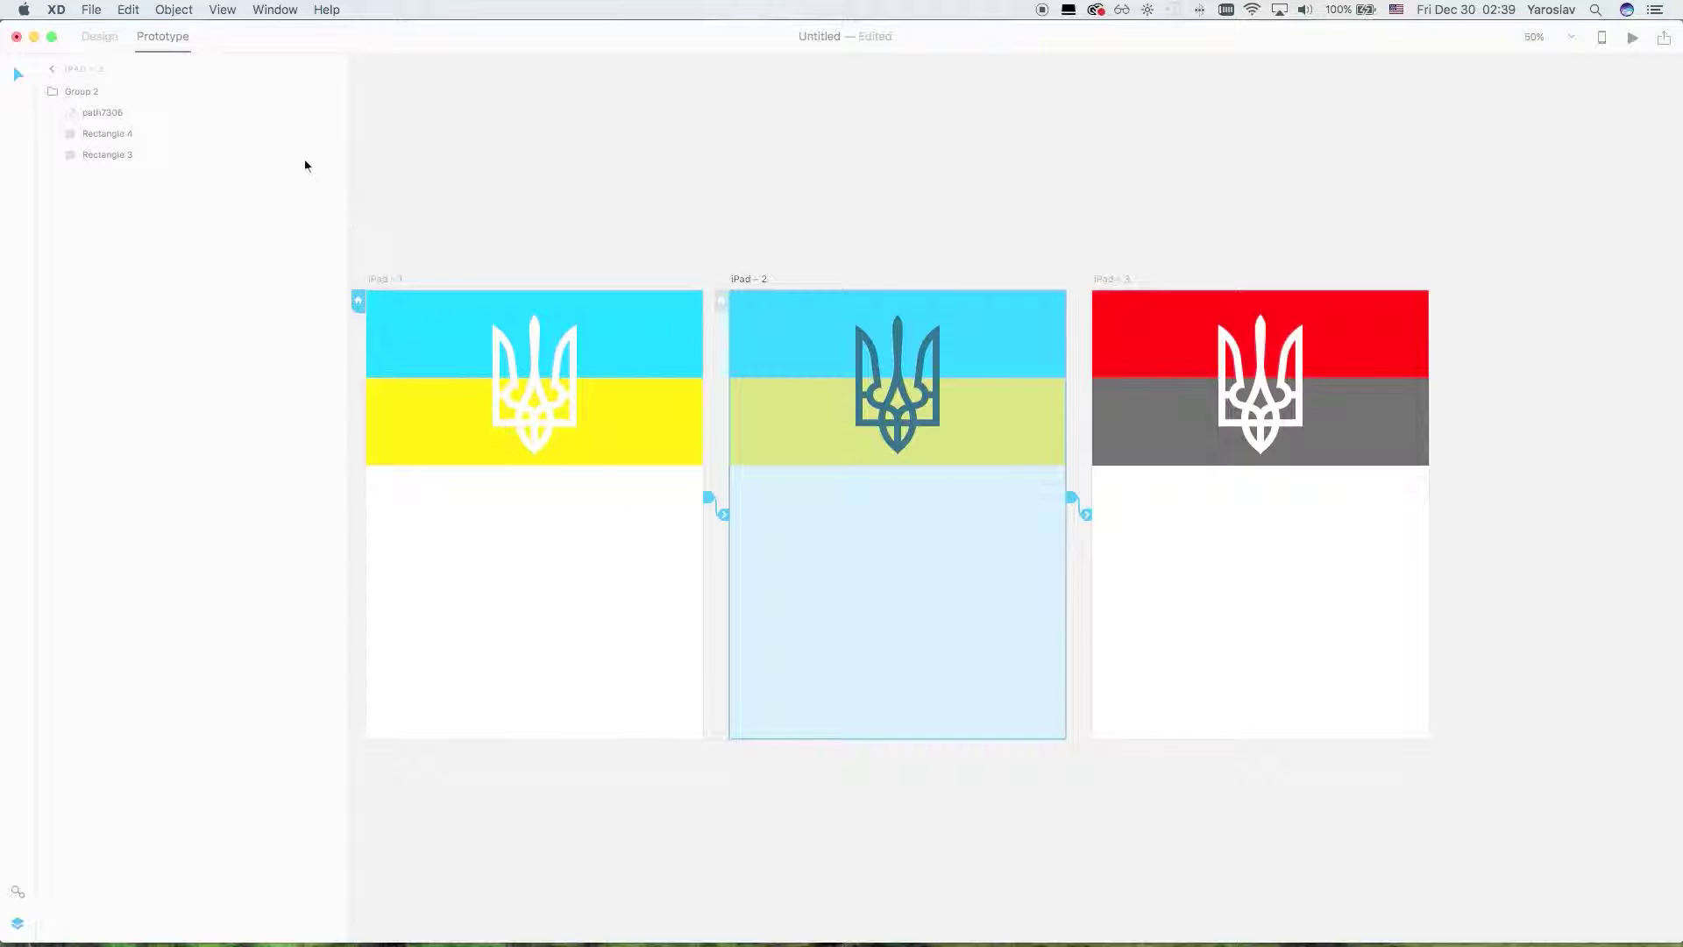
Select the iPad – 3 artboard and bring up its export settings
click(1187, 590)
click(970, 590)
click(1330, 564)
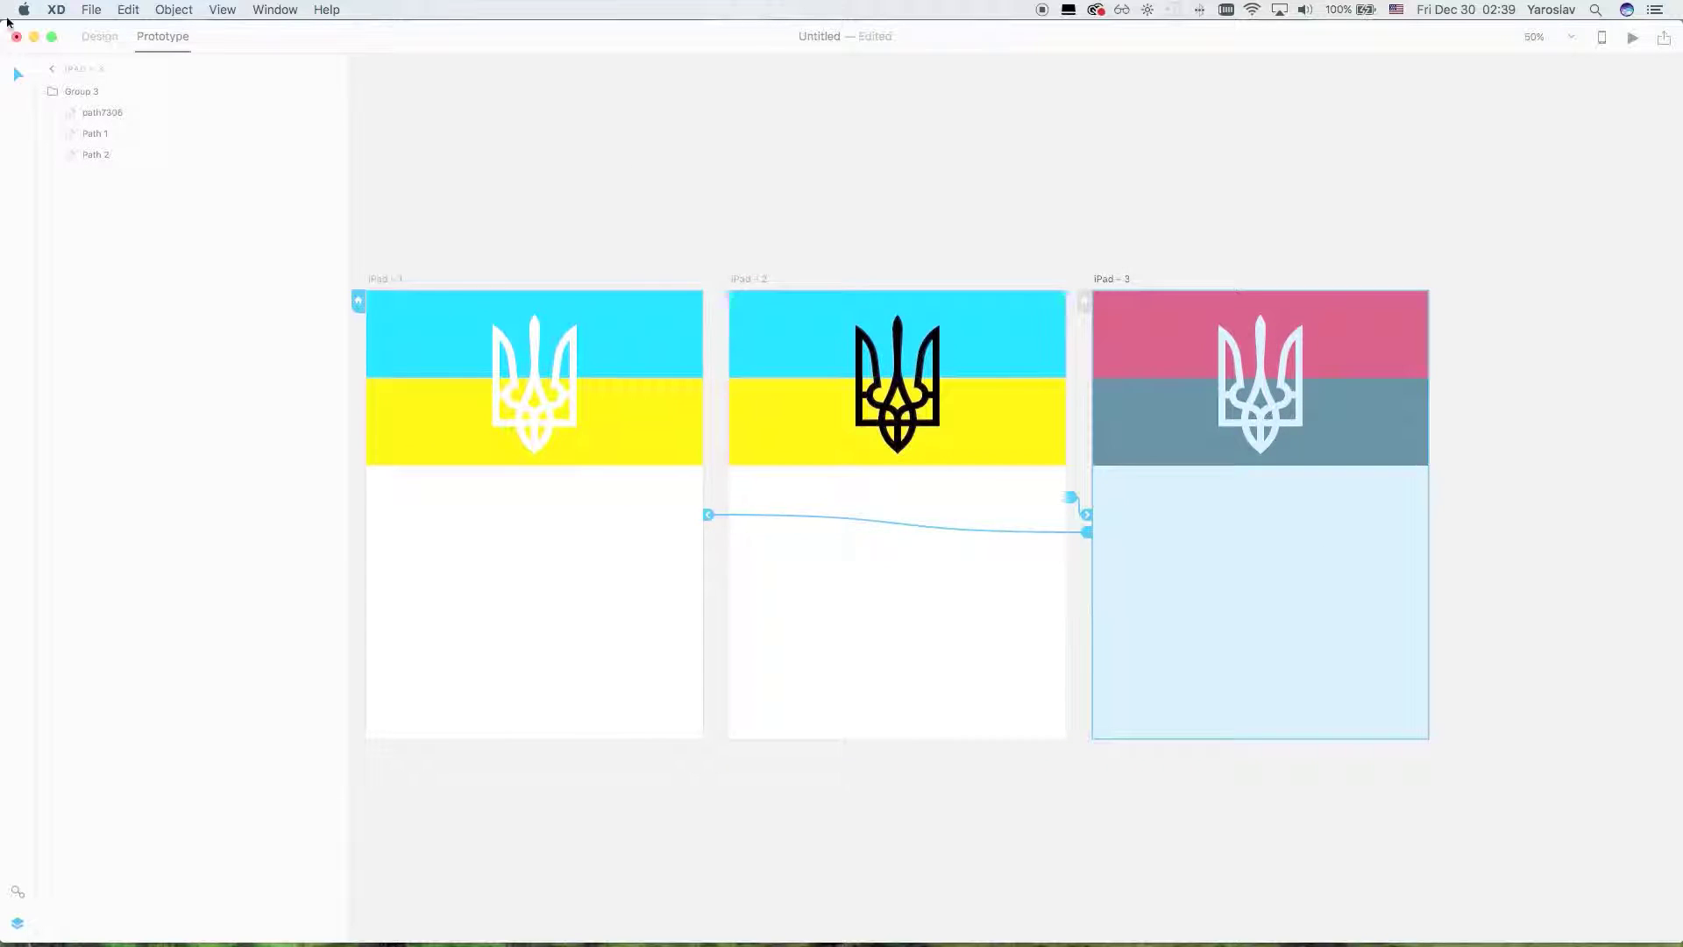
click(91, 9)
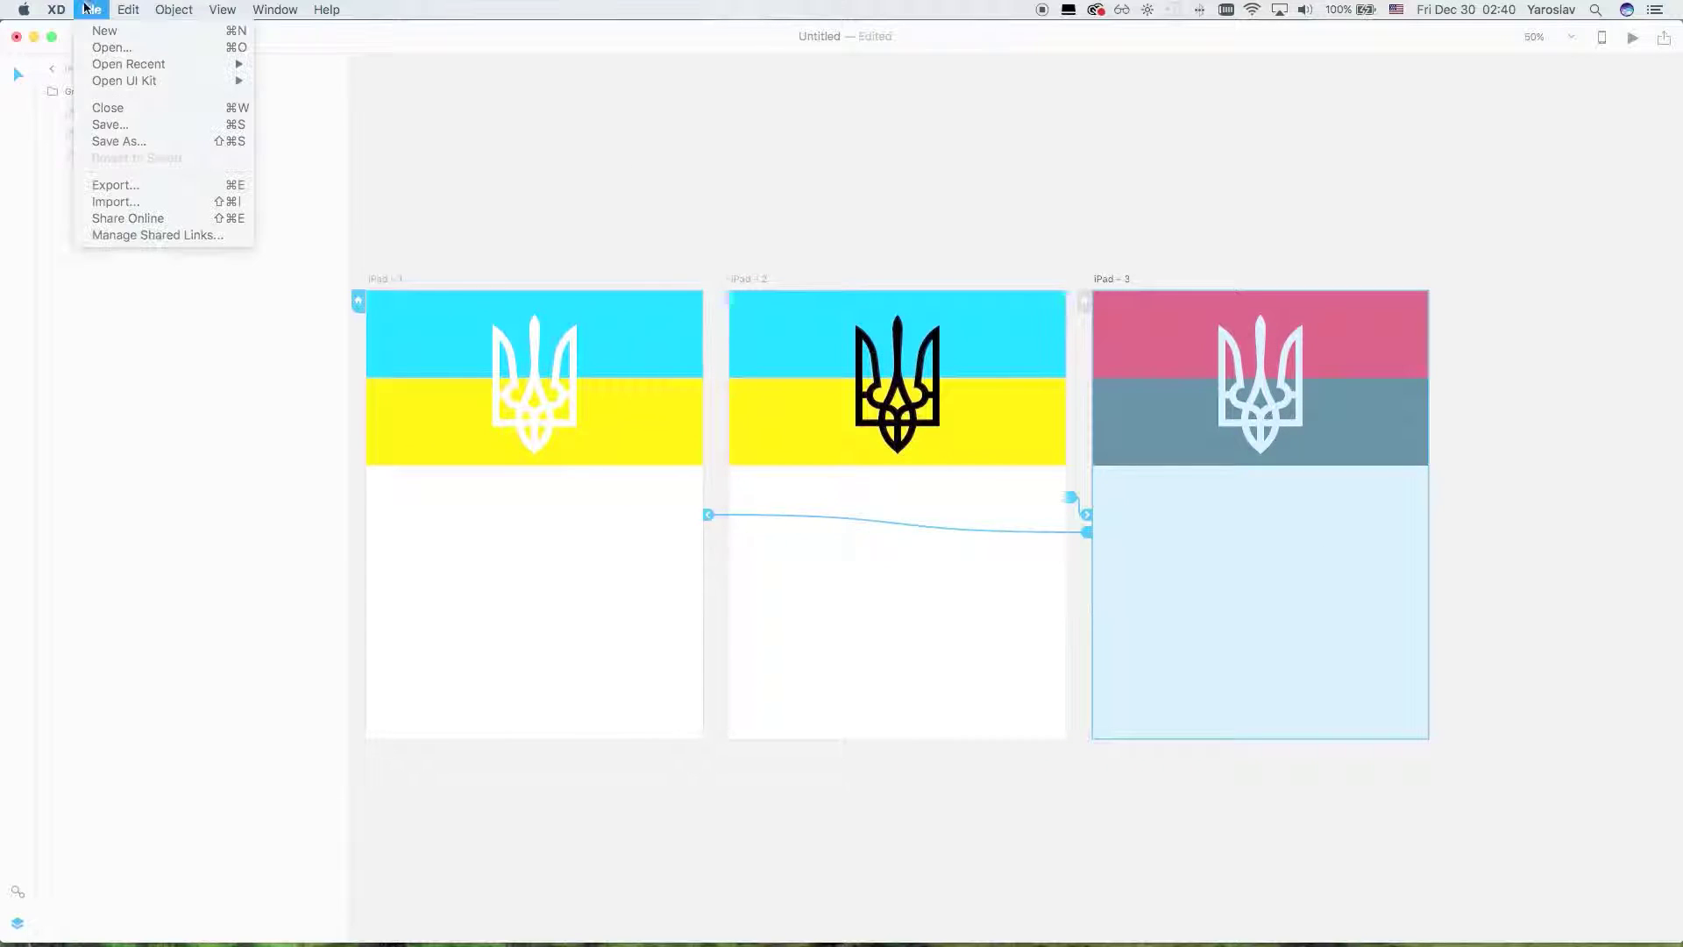
click(143, 185)
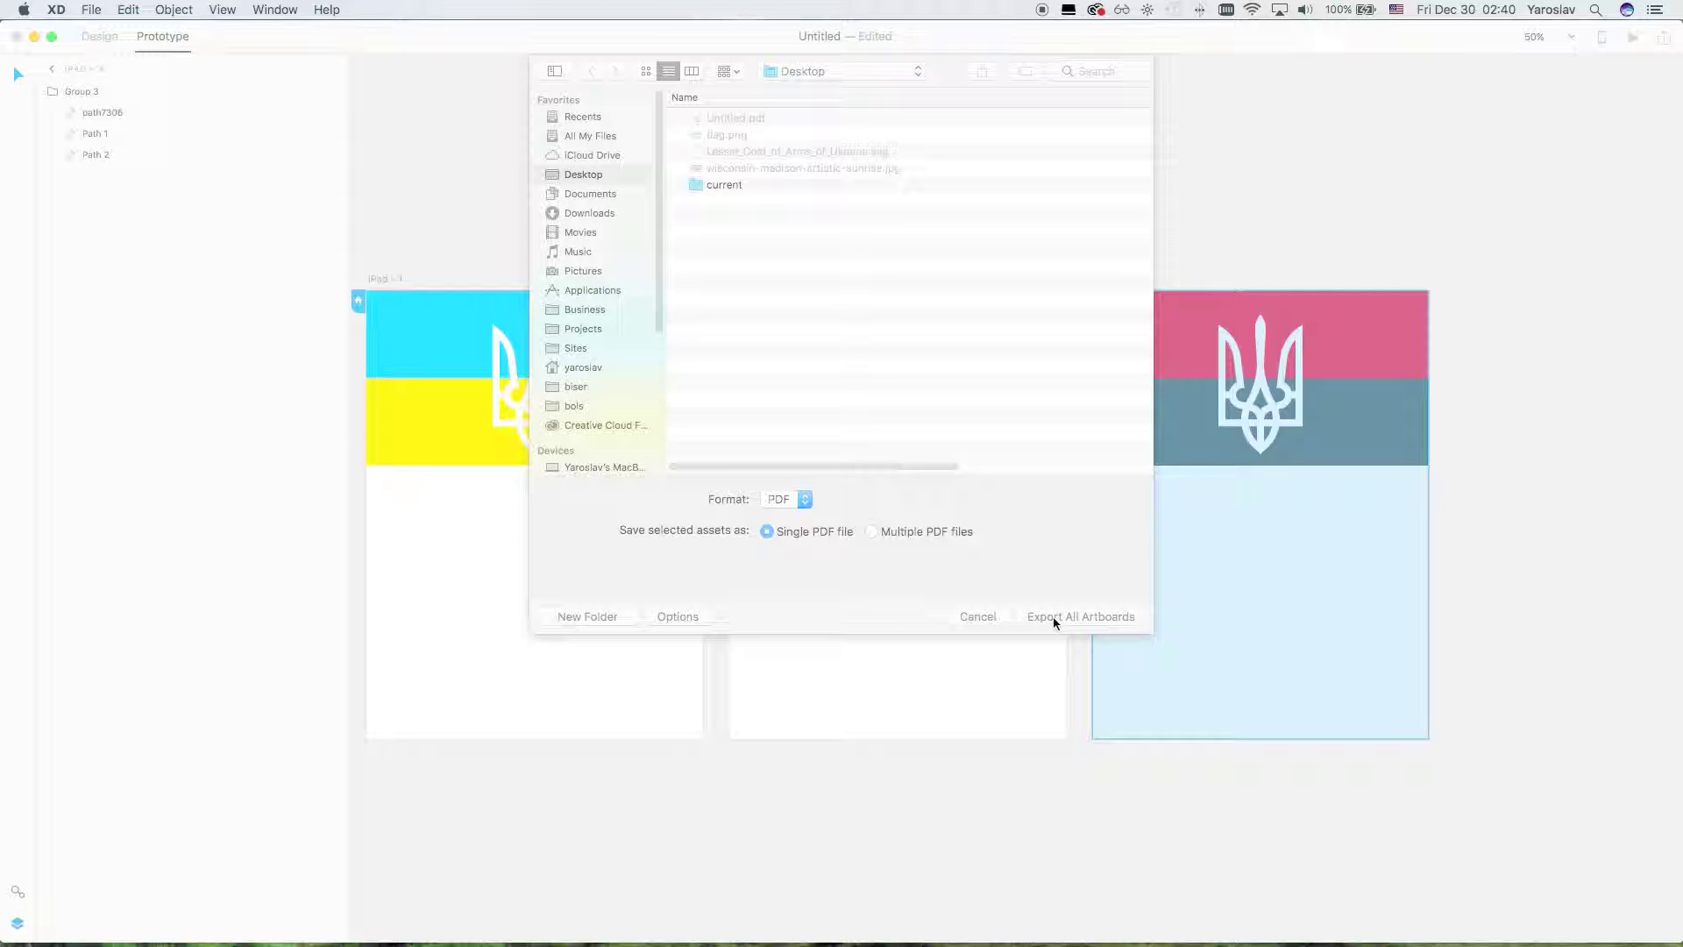
Change the export format from PDF to PNG, close the dialog, and return to Design mode
click(800, 502)
click(780, 473)
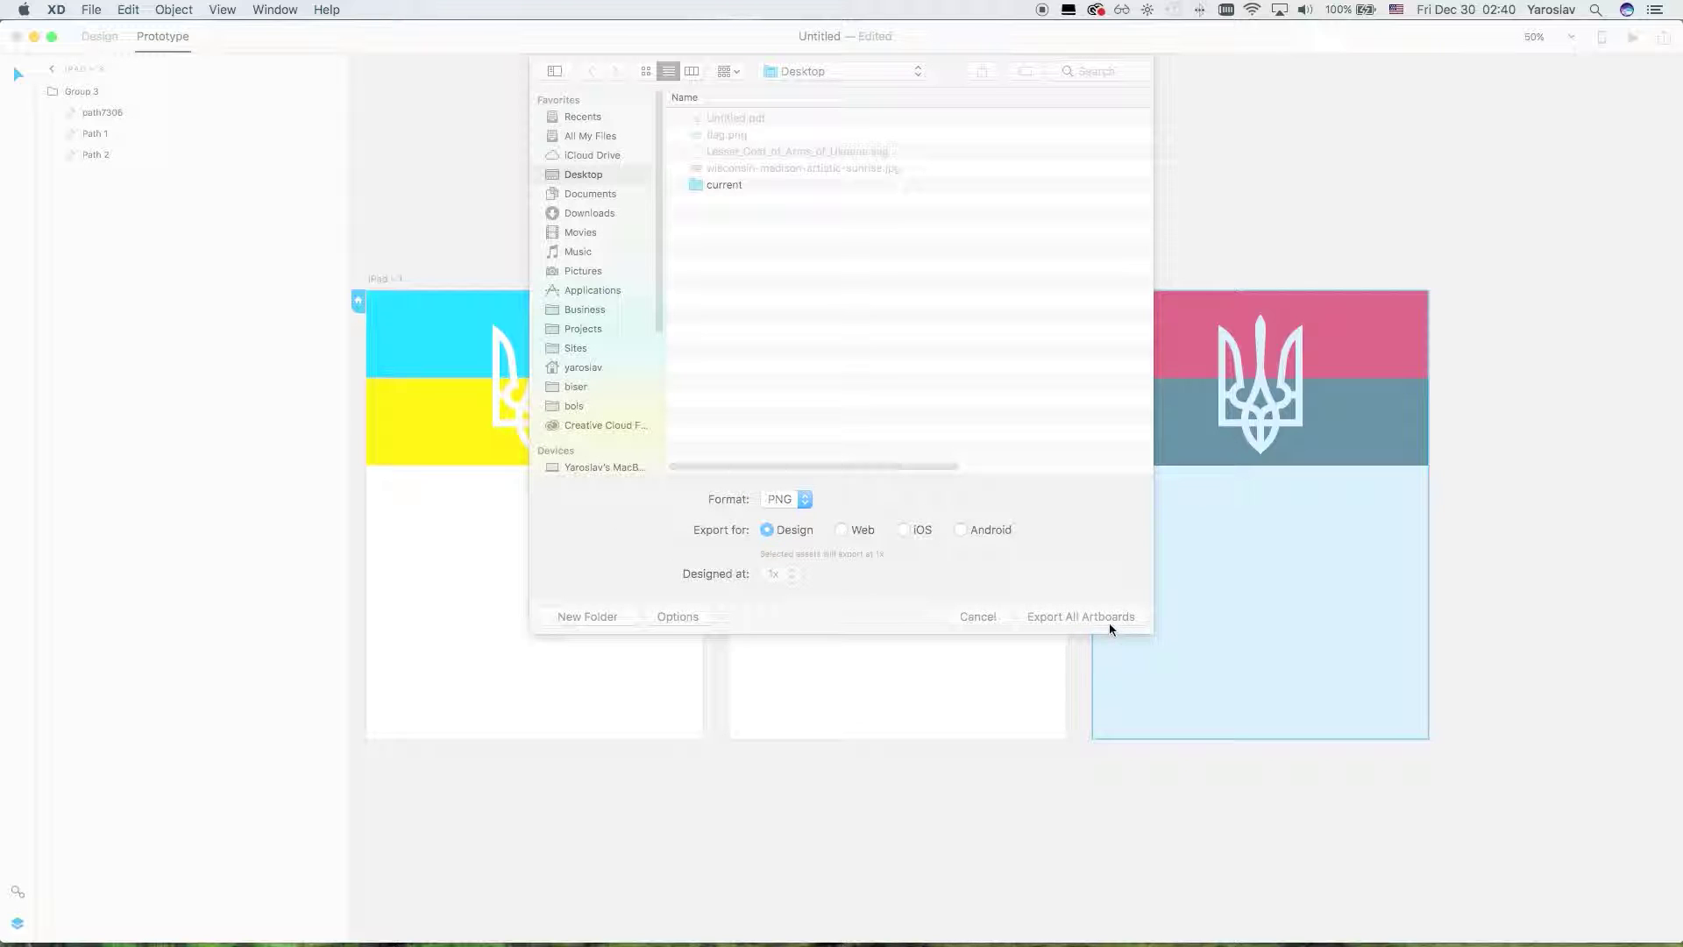
click(1000, 616)
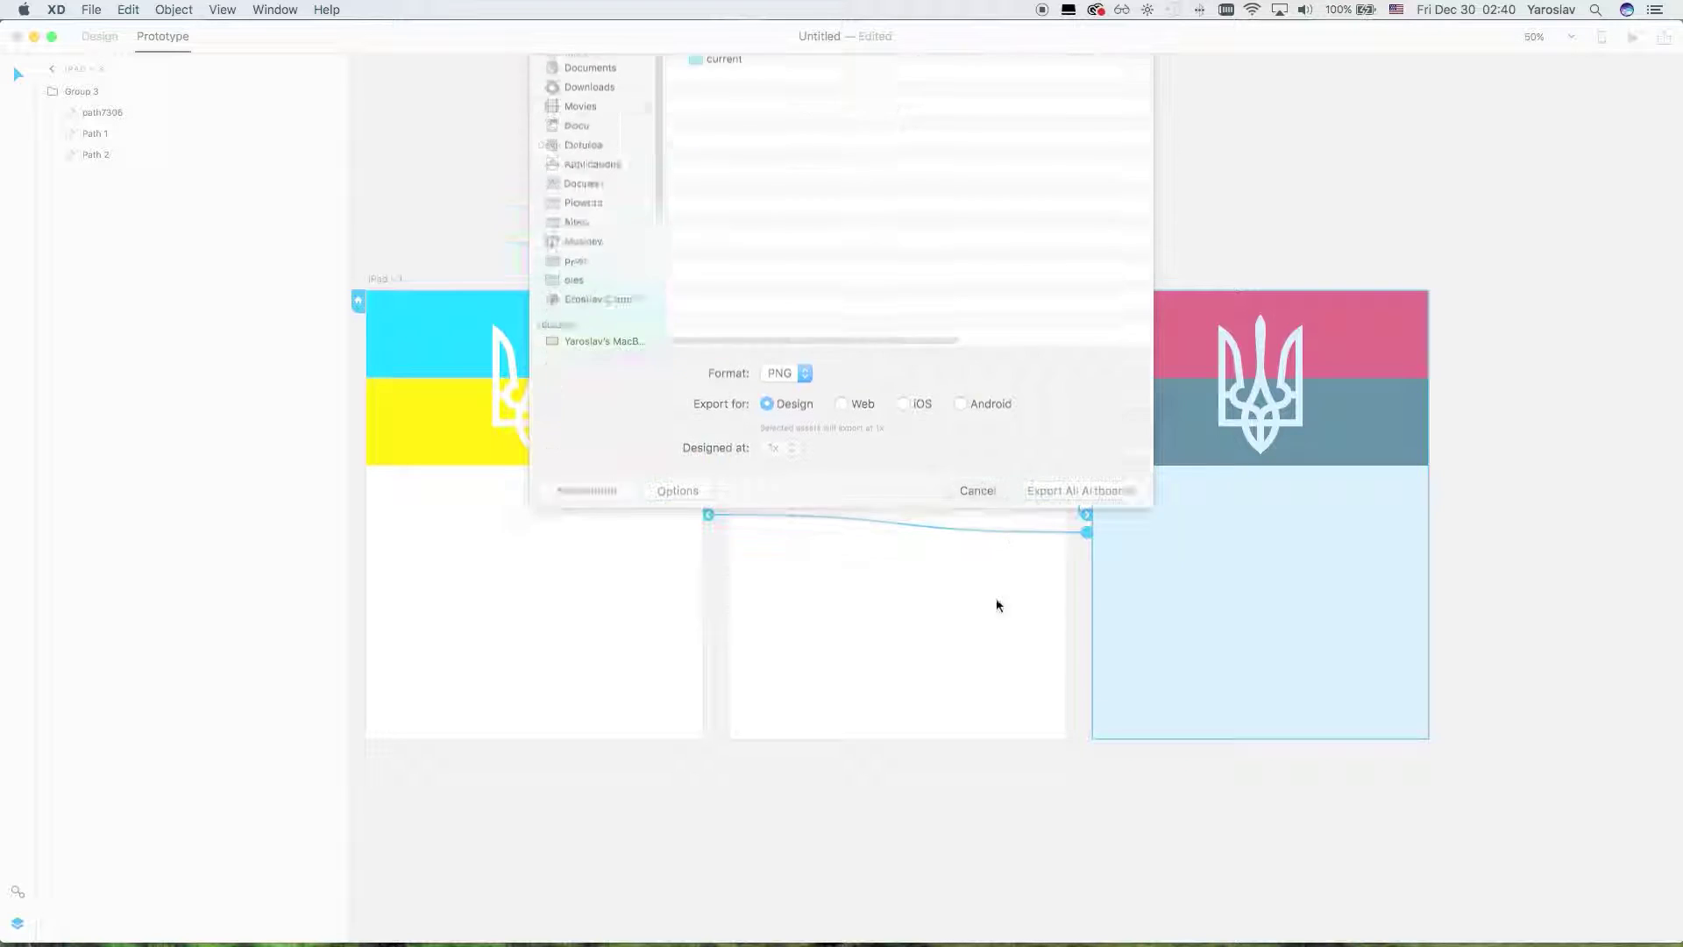
click(99, 36)
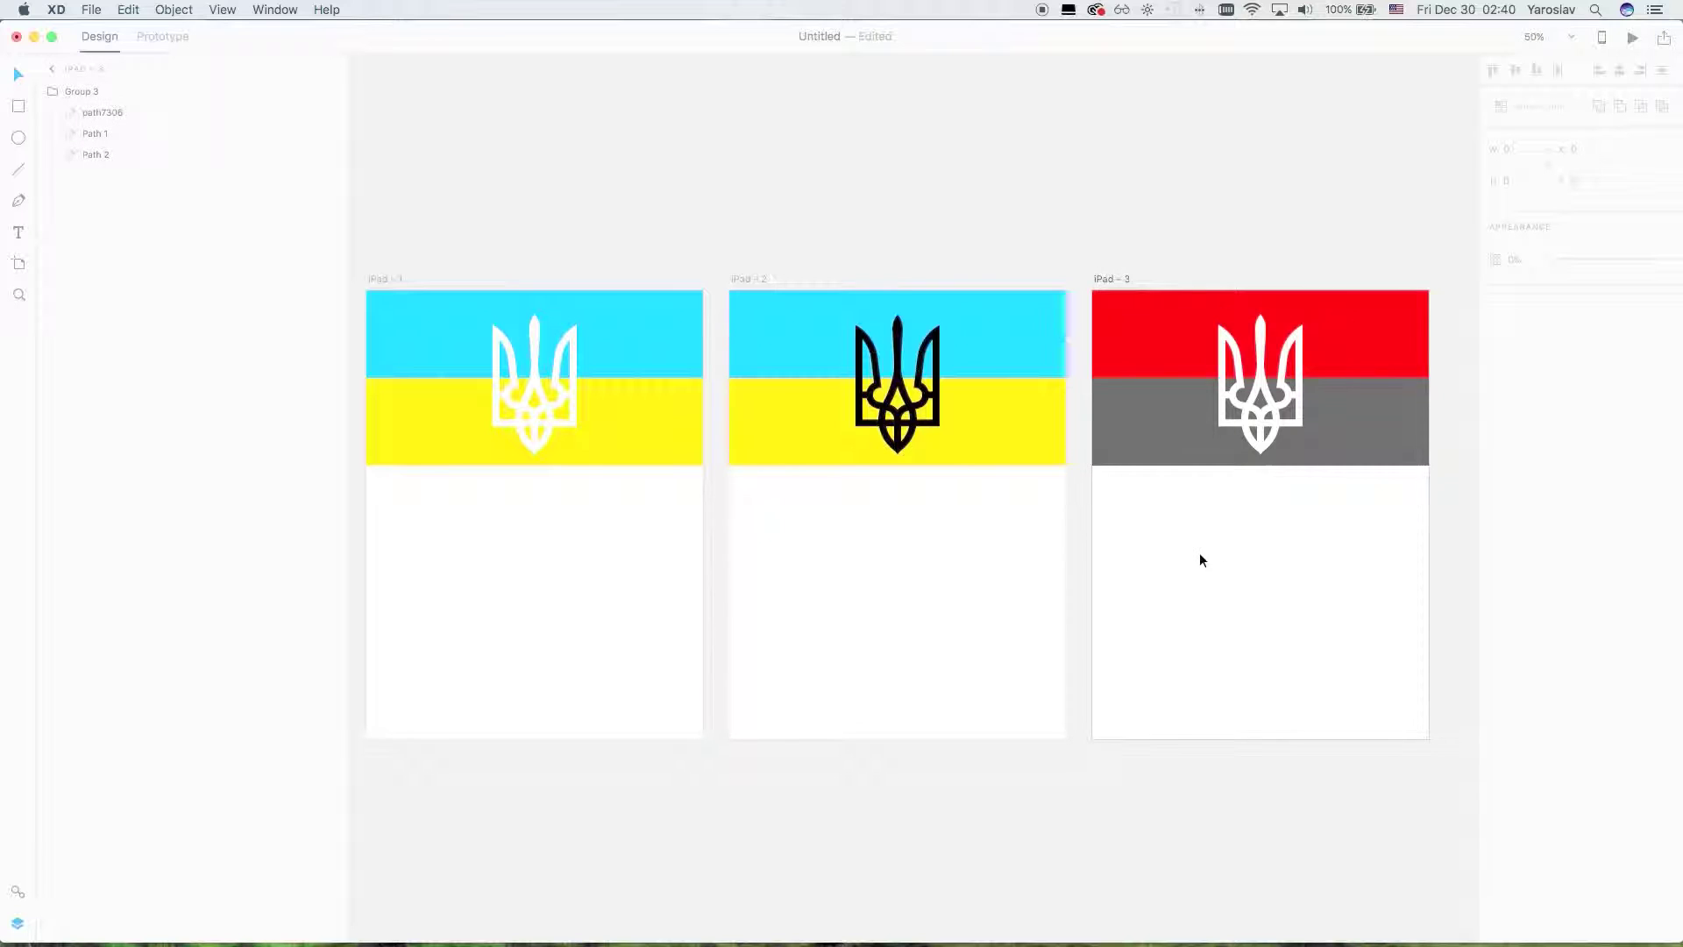
Export only the iPad – 3 artboard as iPad – 3.pdf to the Desktop
click(1105, 280)
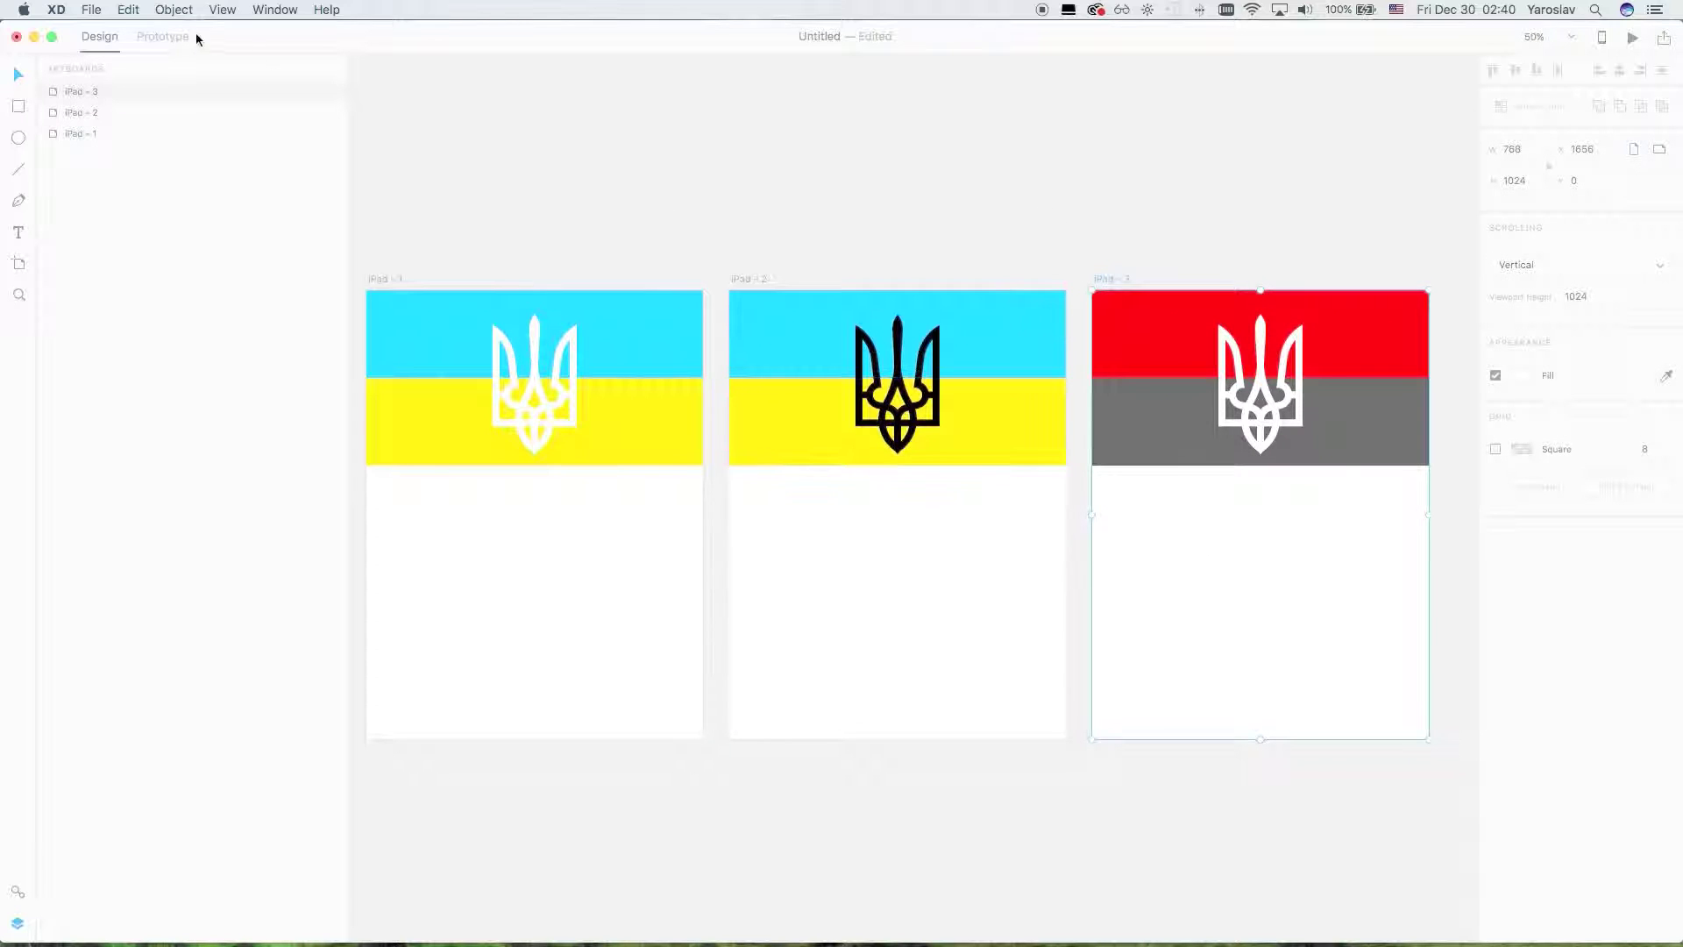
click(91, 10)
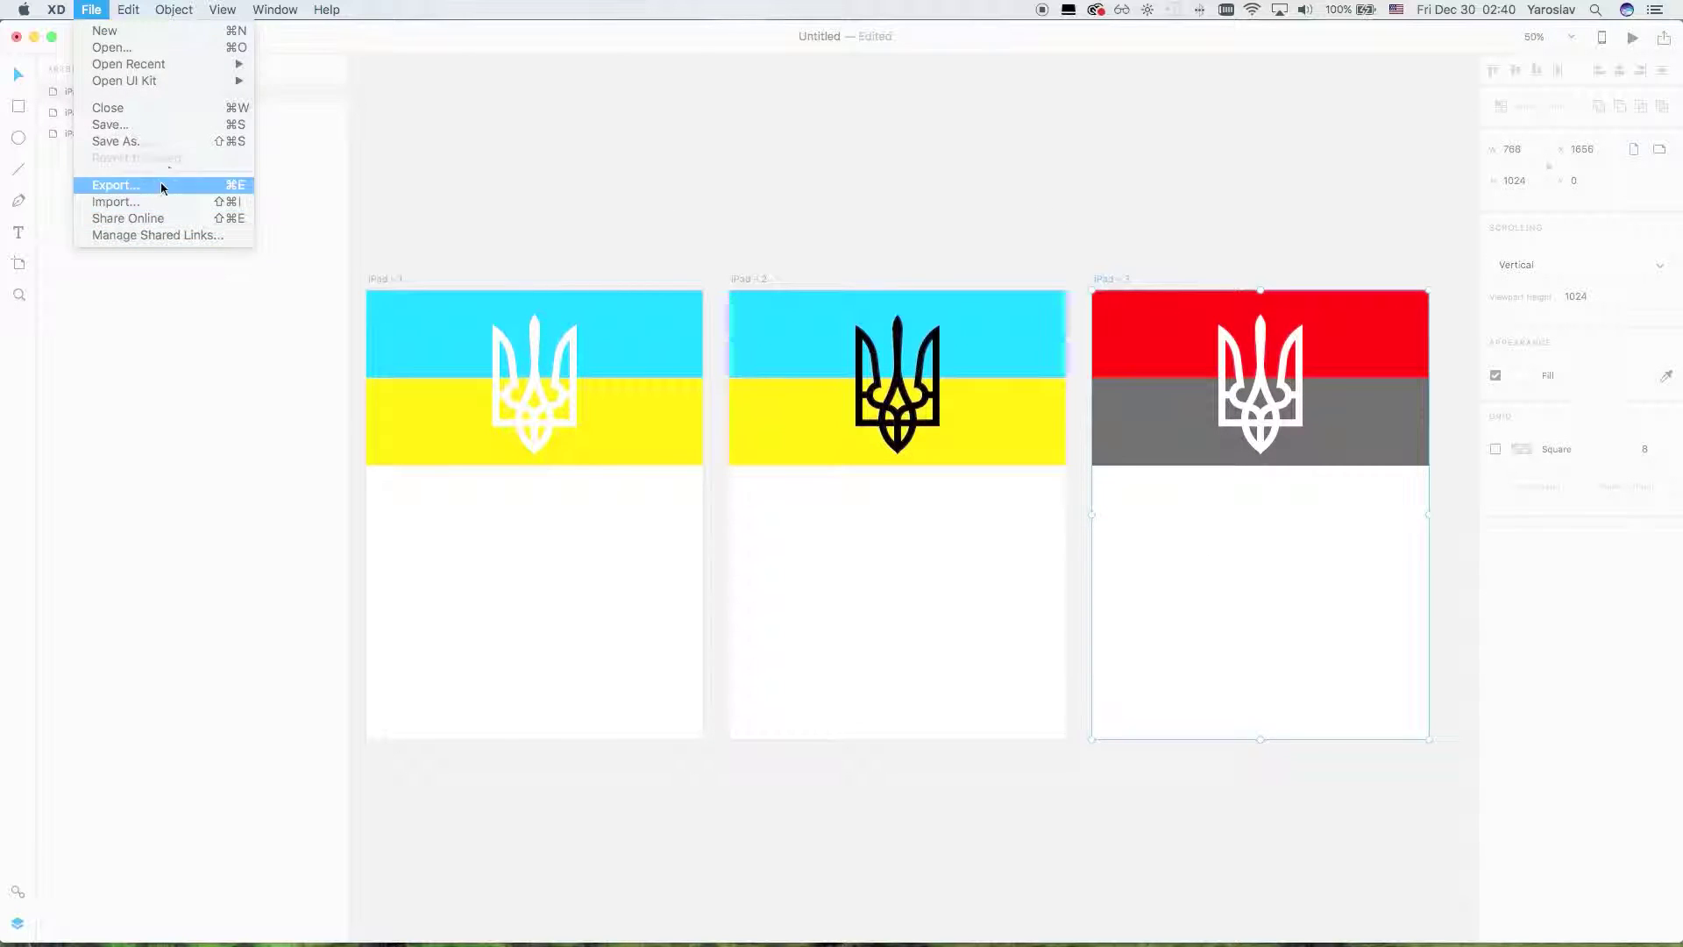
click(161, 186)
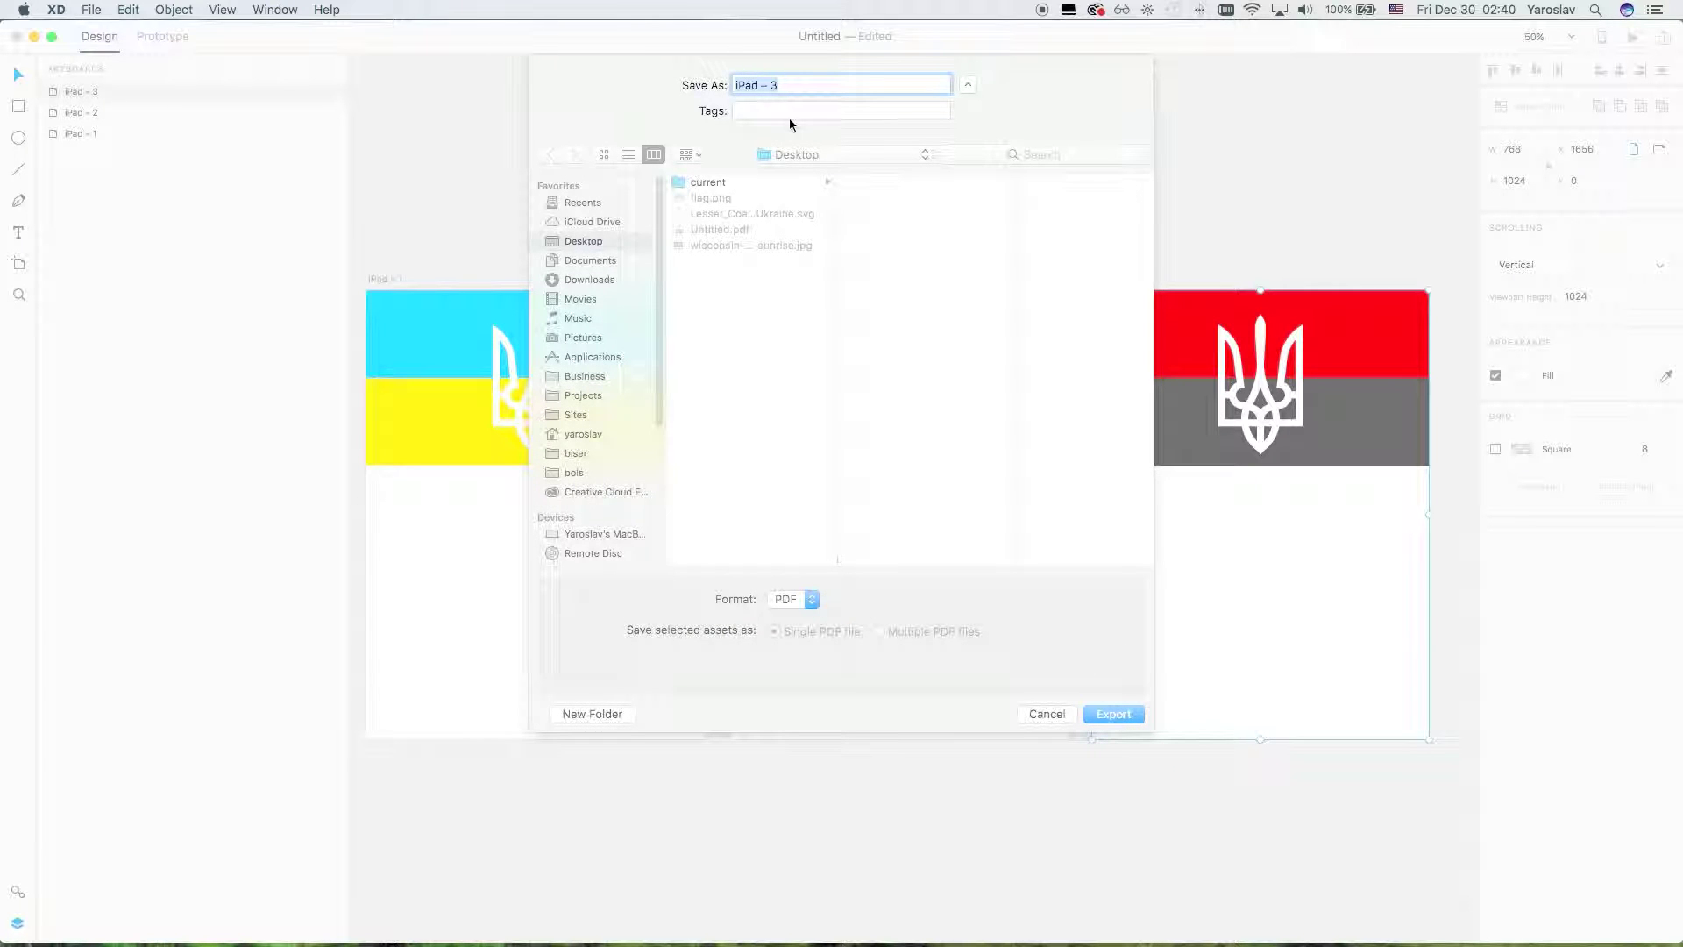
click(1114, 715)
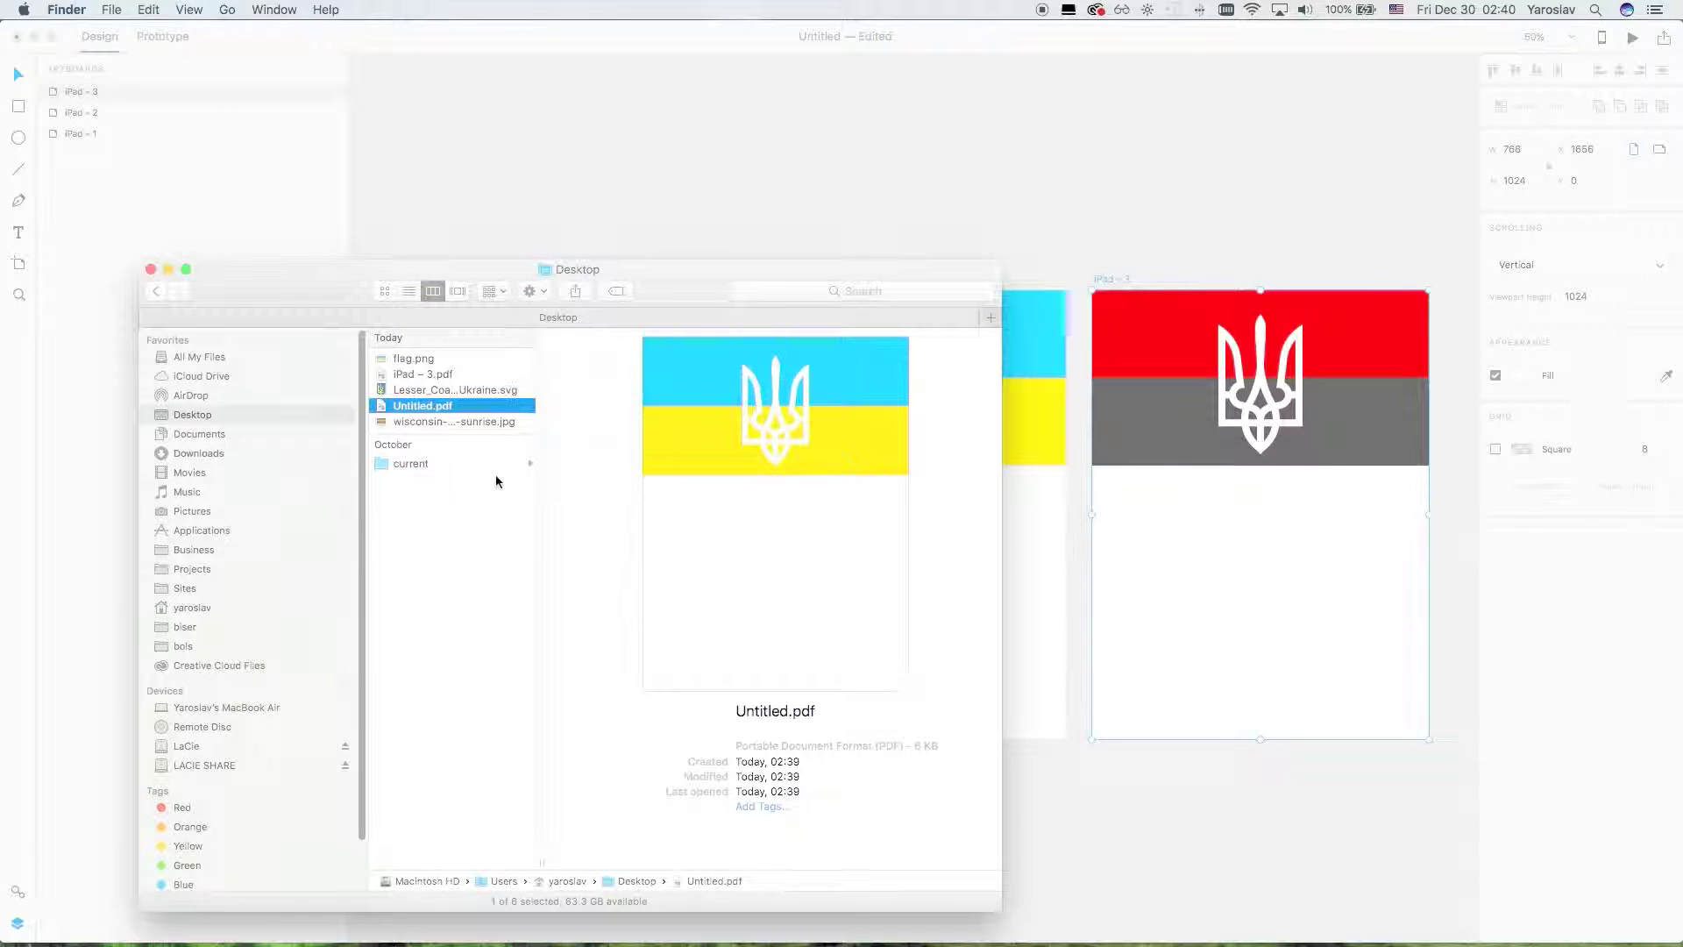
Open iPad – 3.pdf from Finder in Preview, scroll its page, then close it
click(435, 377)
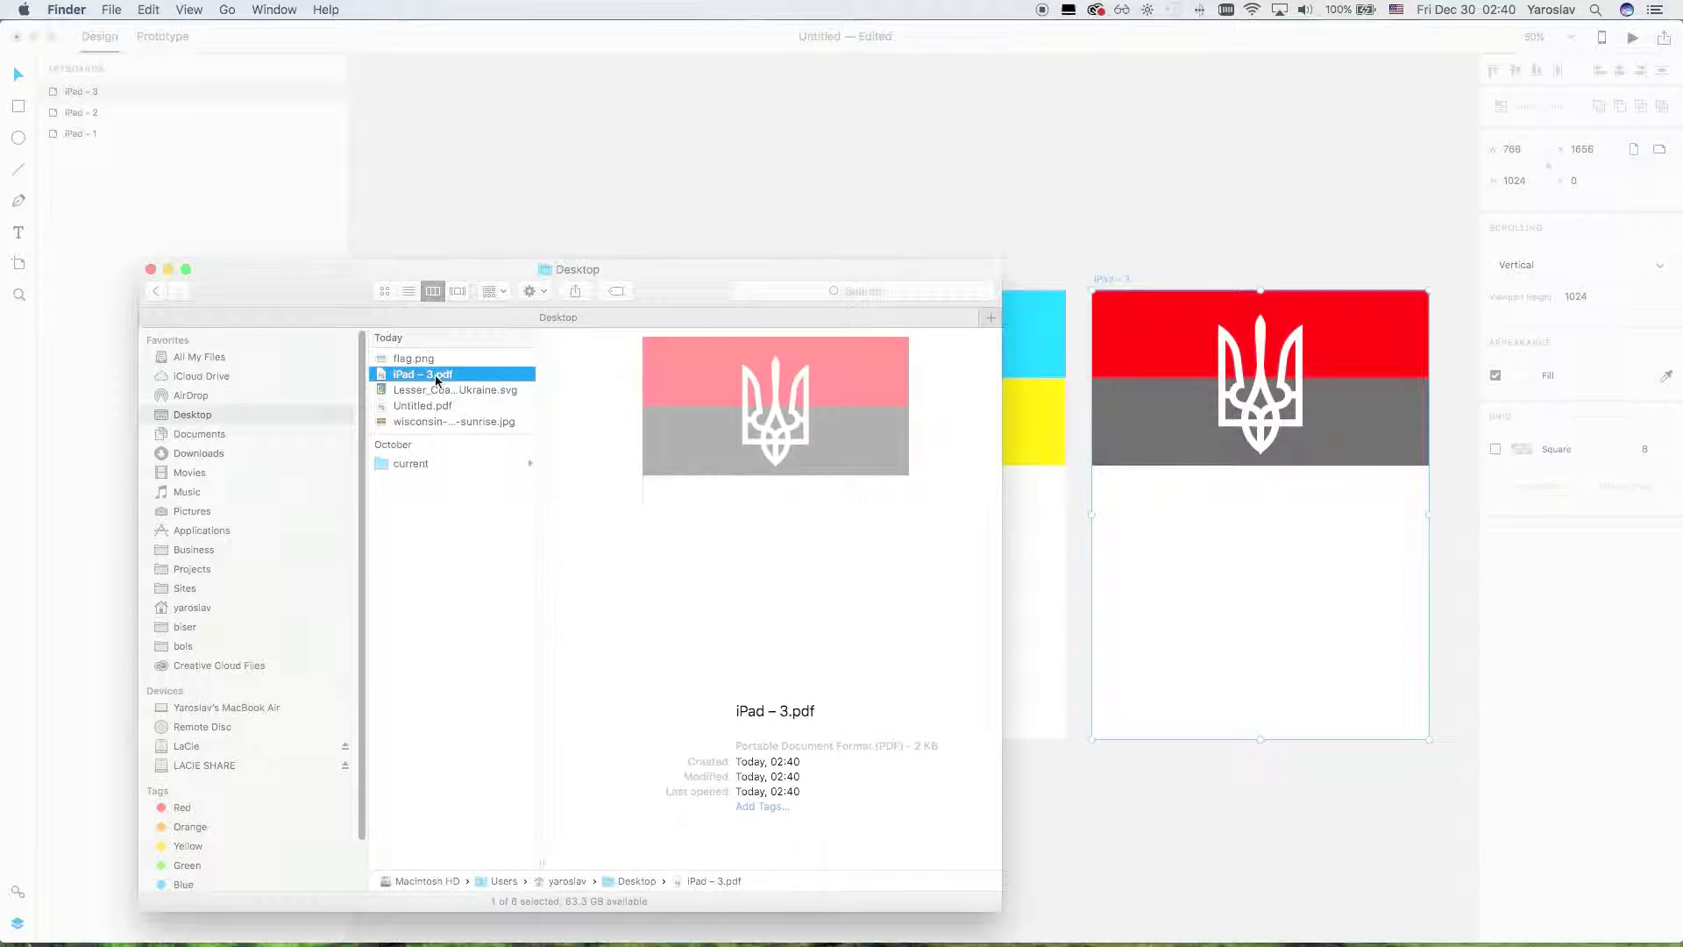
double_click(436, 377)
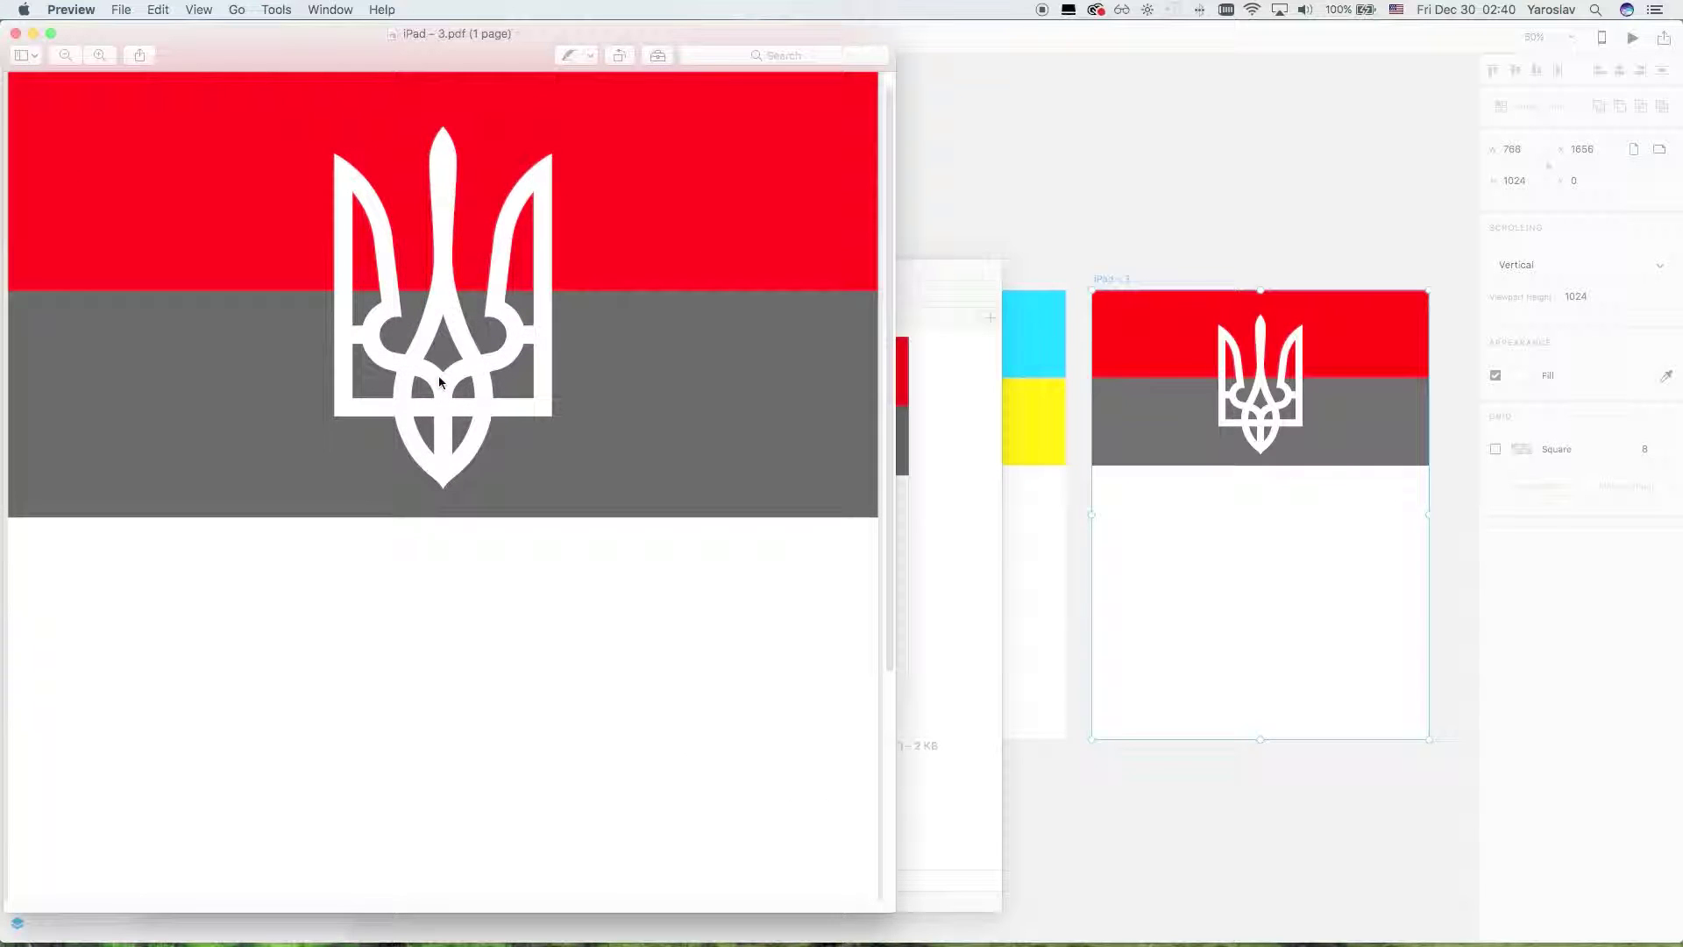
scroll(448, 456, down, 5)
scroll(455, 523, up, 5)
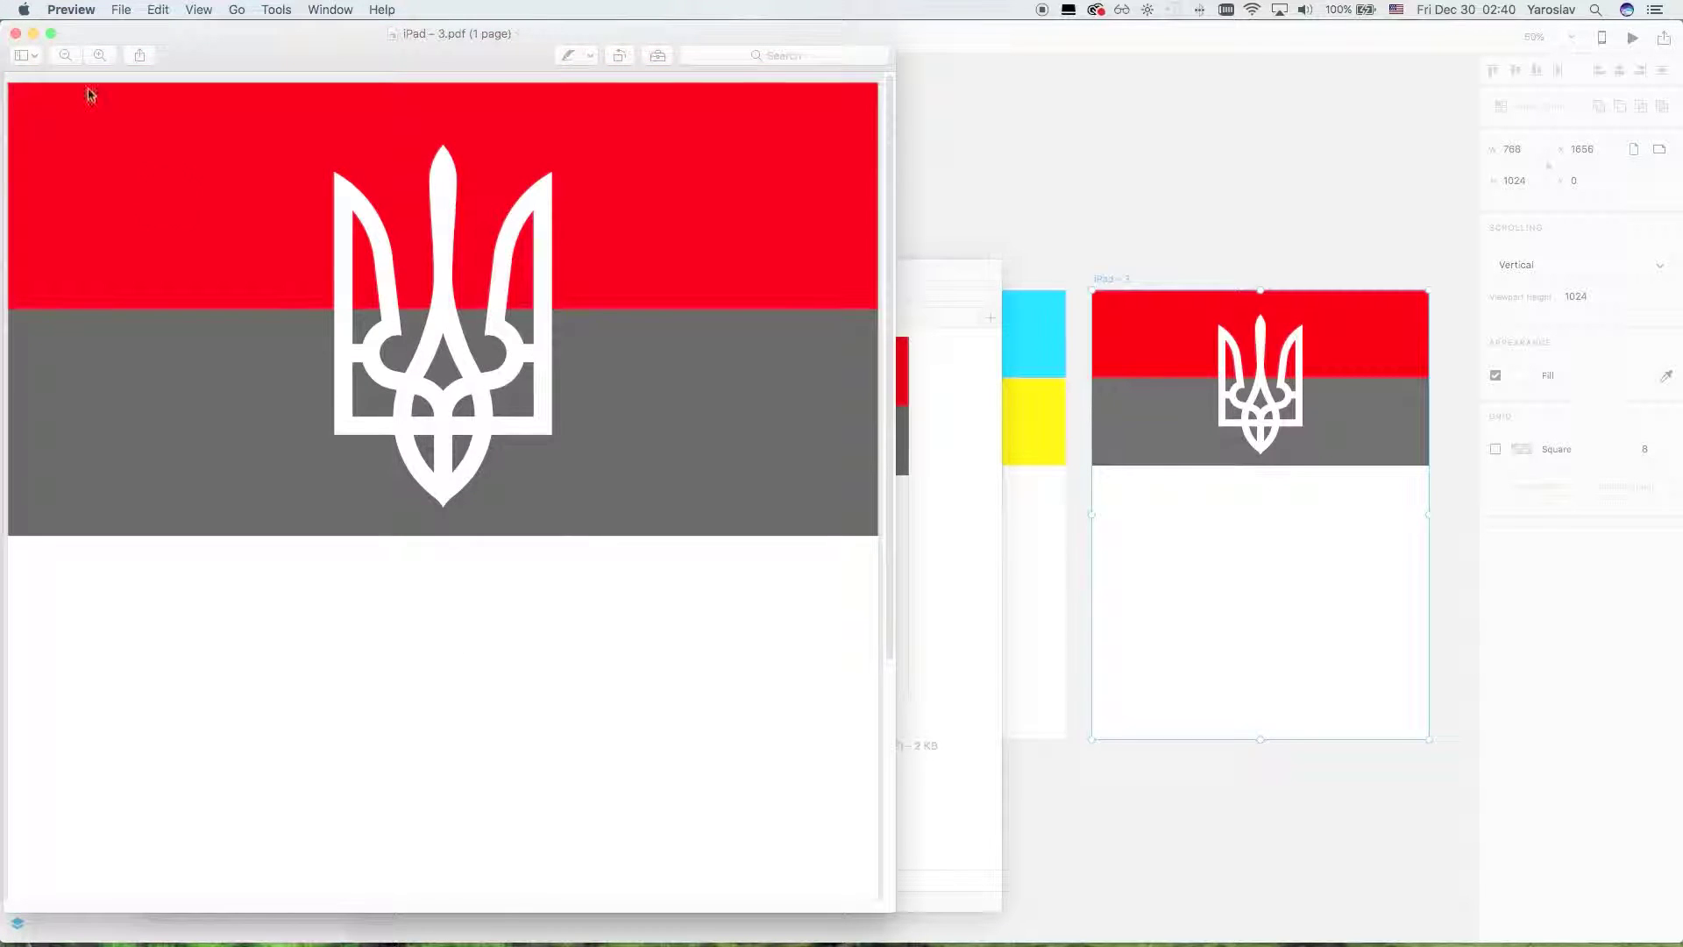
click(16, 33)
Bring Adobe XD forward, deselect the artboards, and open export settings for all artboards
click(743, 170)
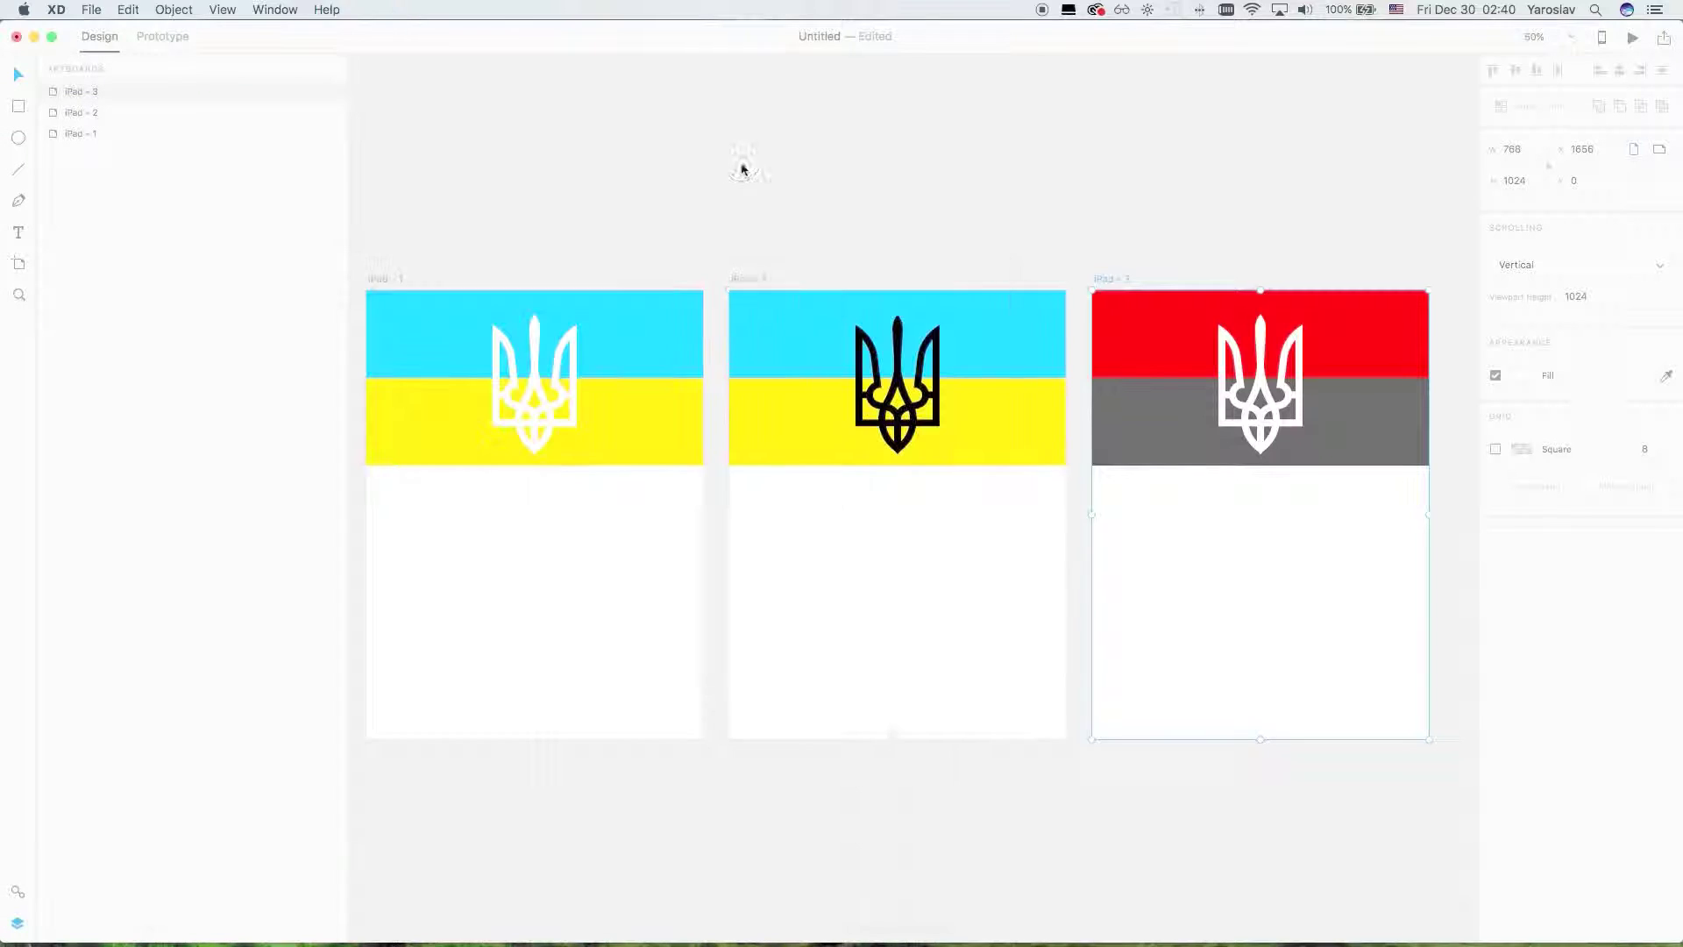
click(559, 163)
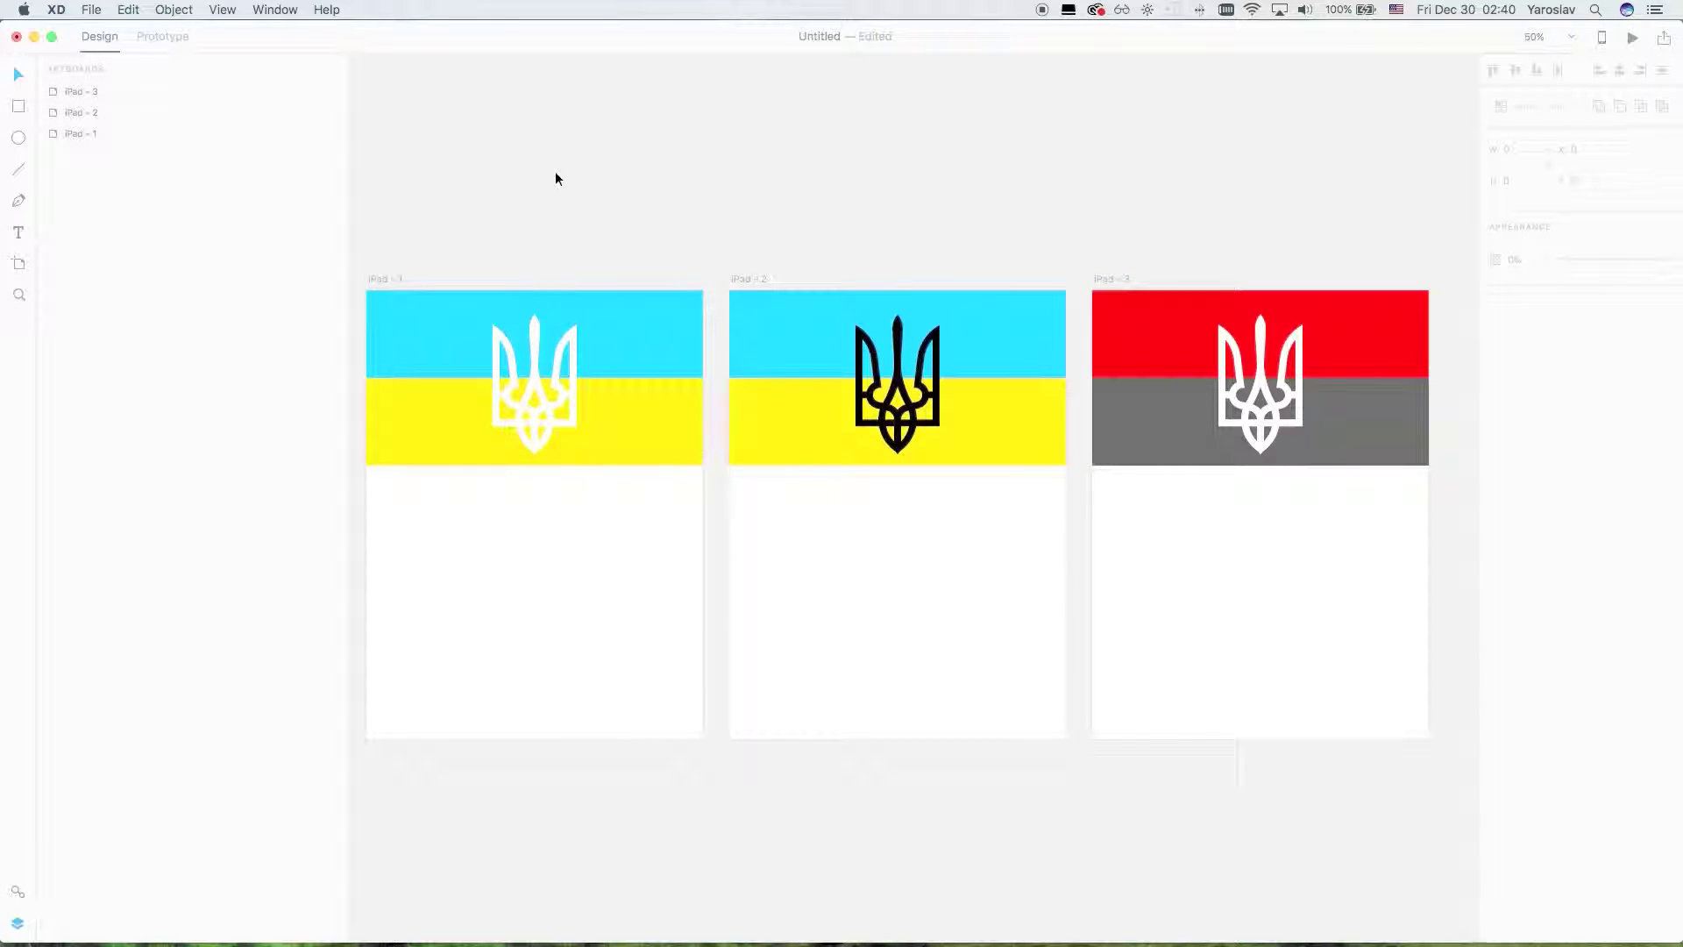
click(91, 10)
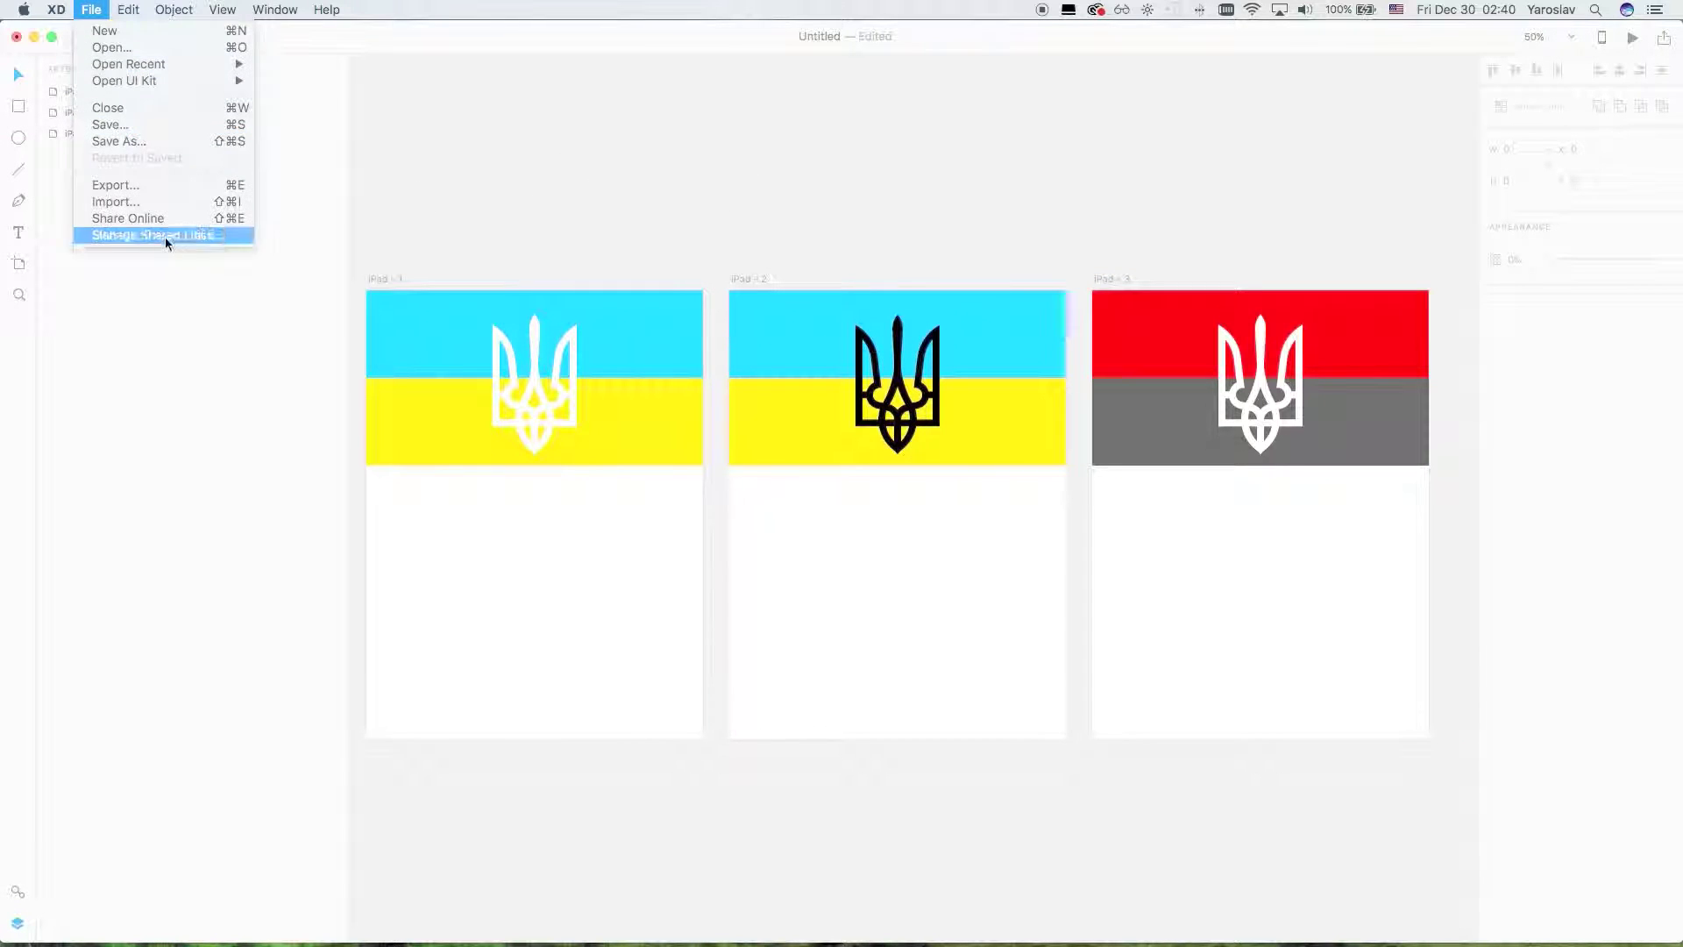
click(160, 186)
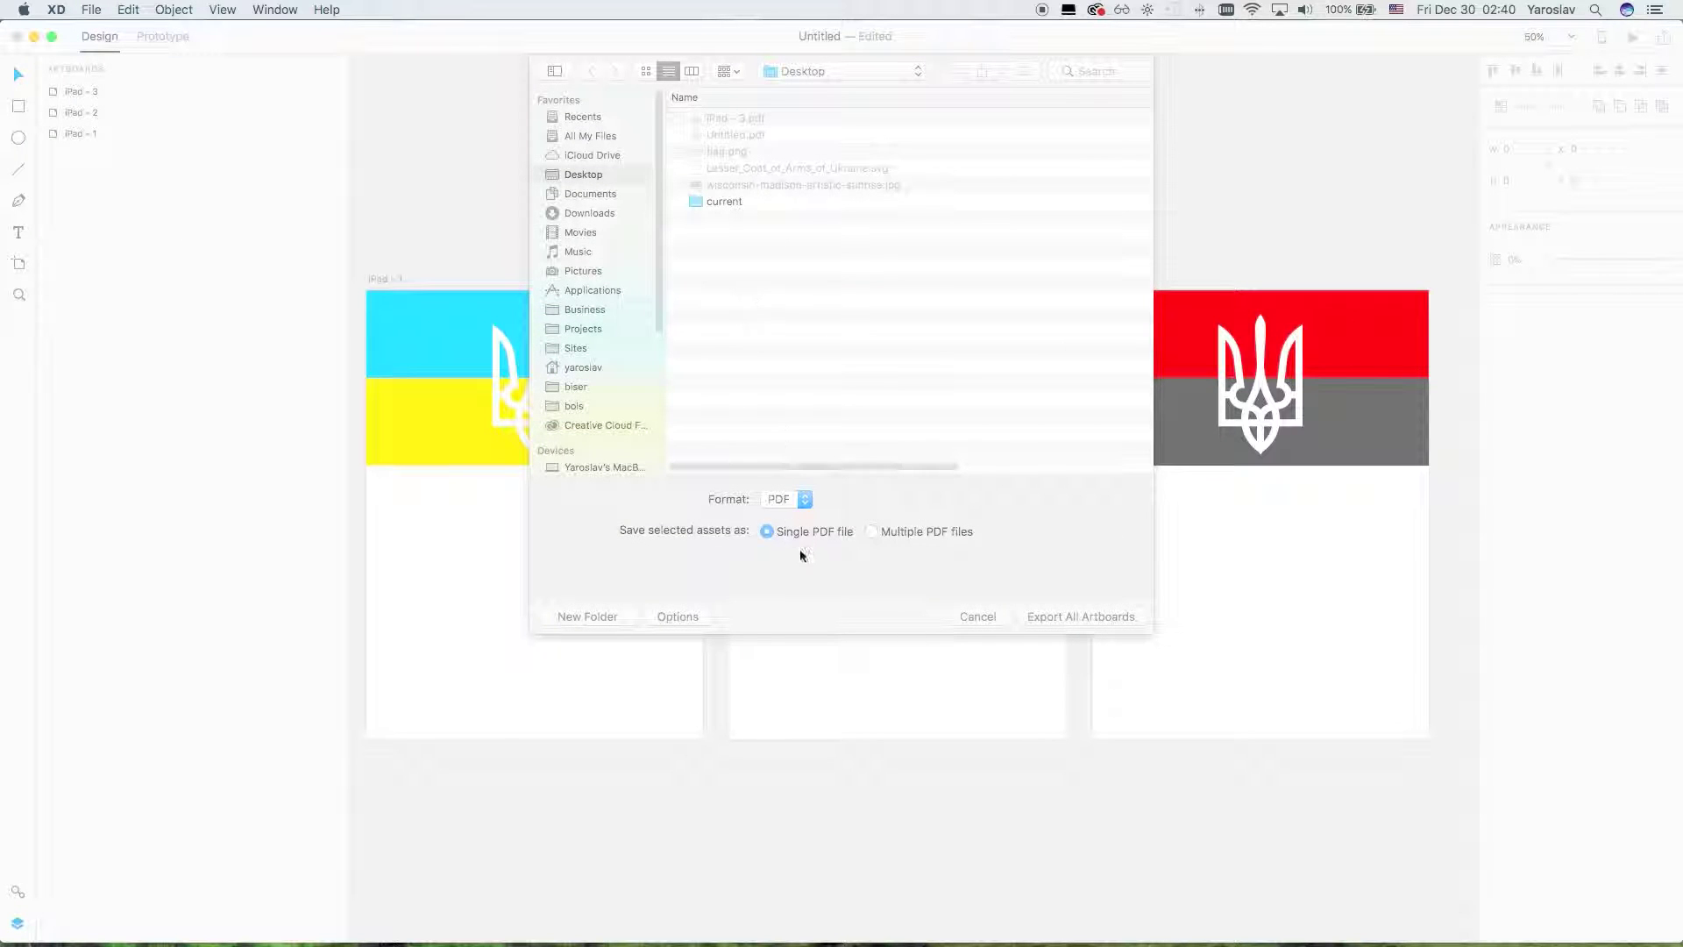
Create a new 'flag' folder, set the format to PNG, and export all artboards into it
click(625, 617)
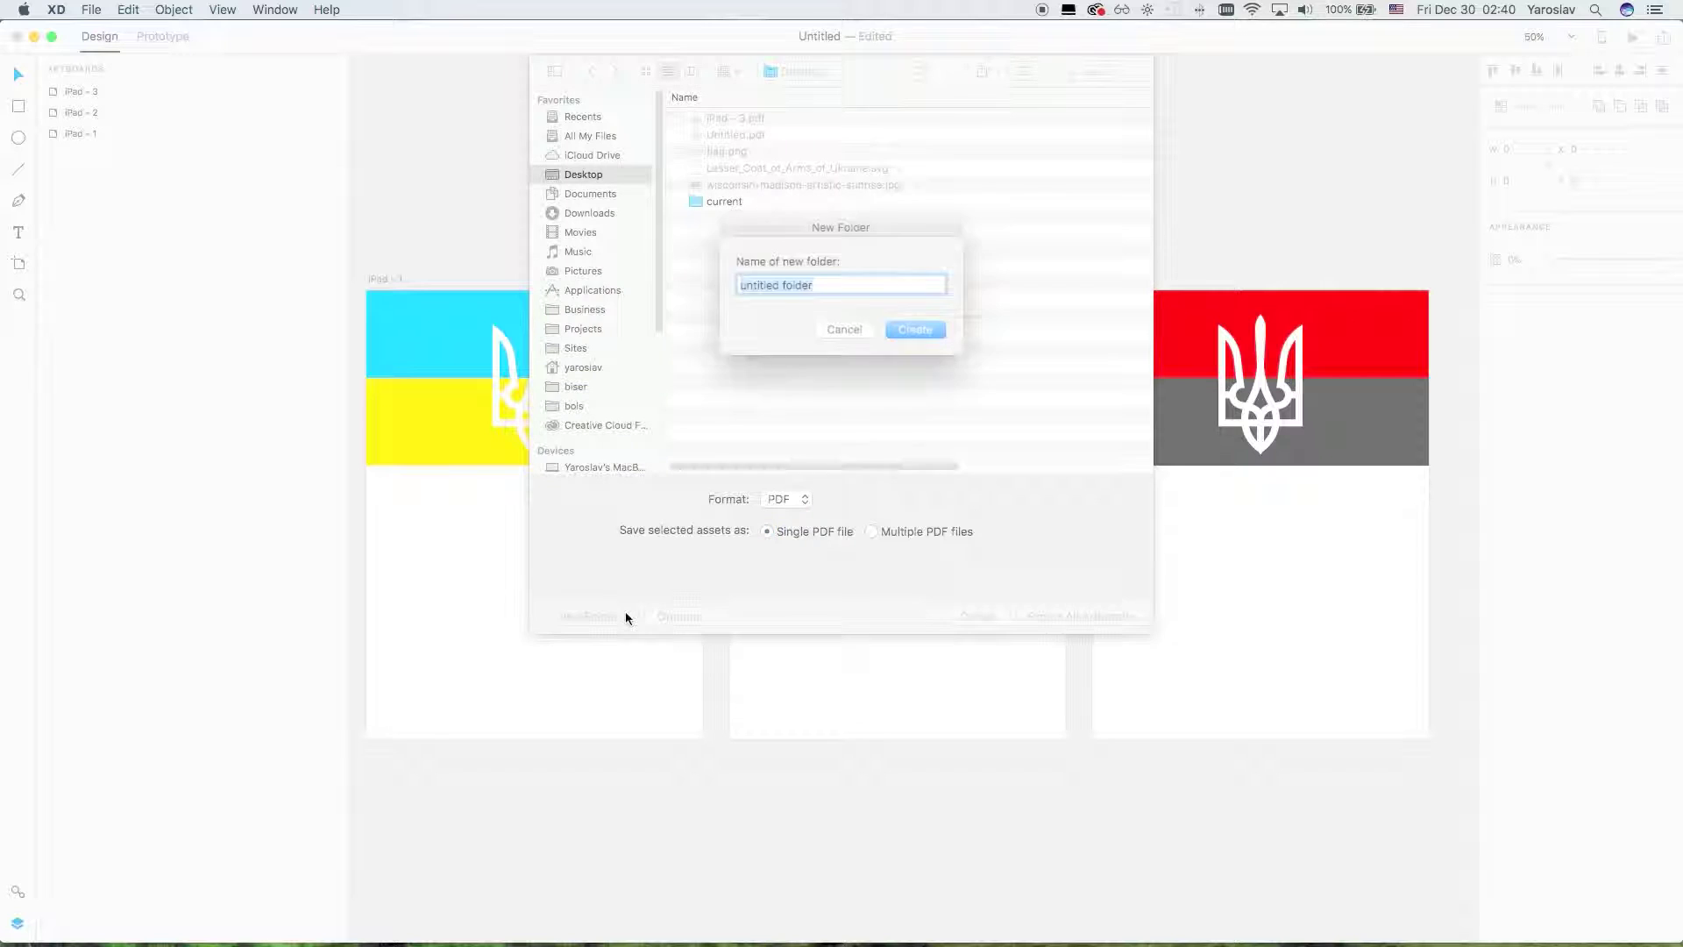
text(pdf)
key(Return)
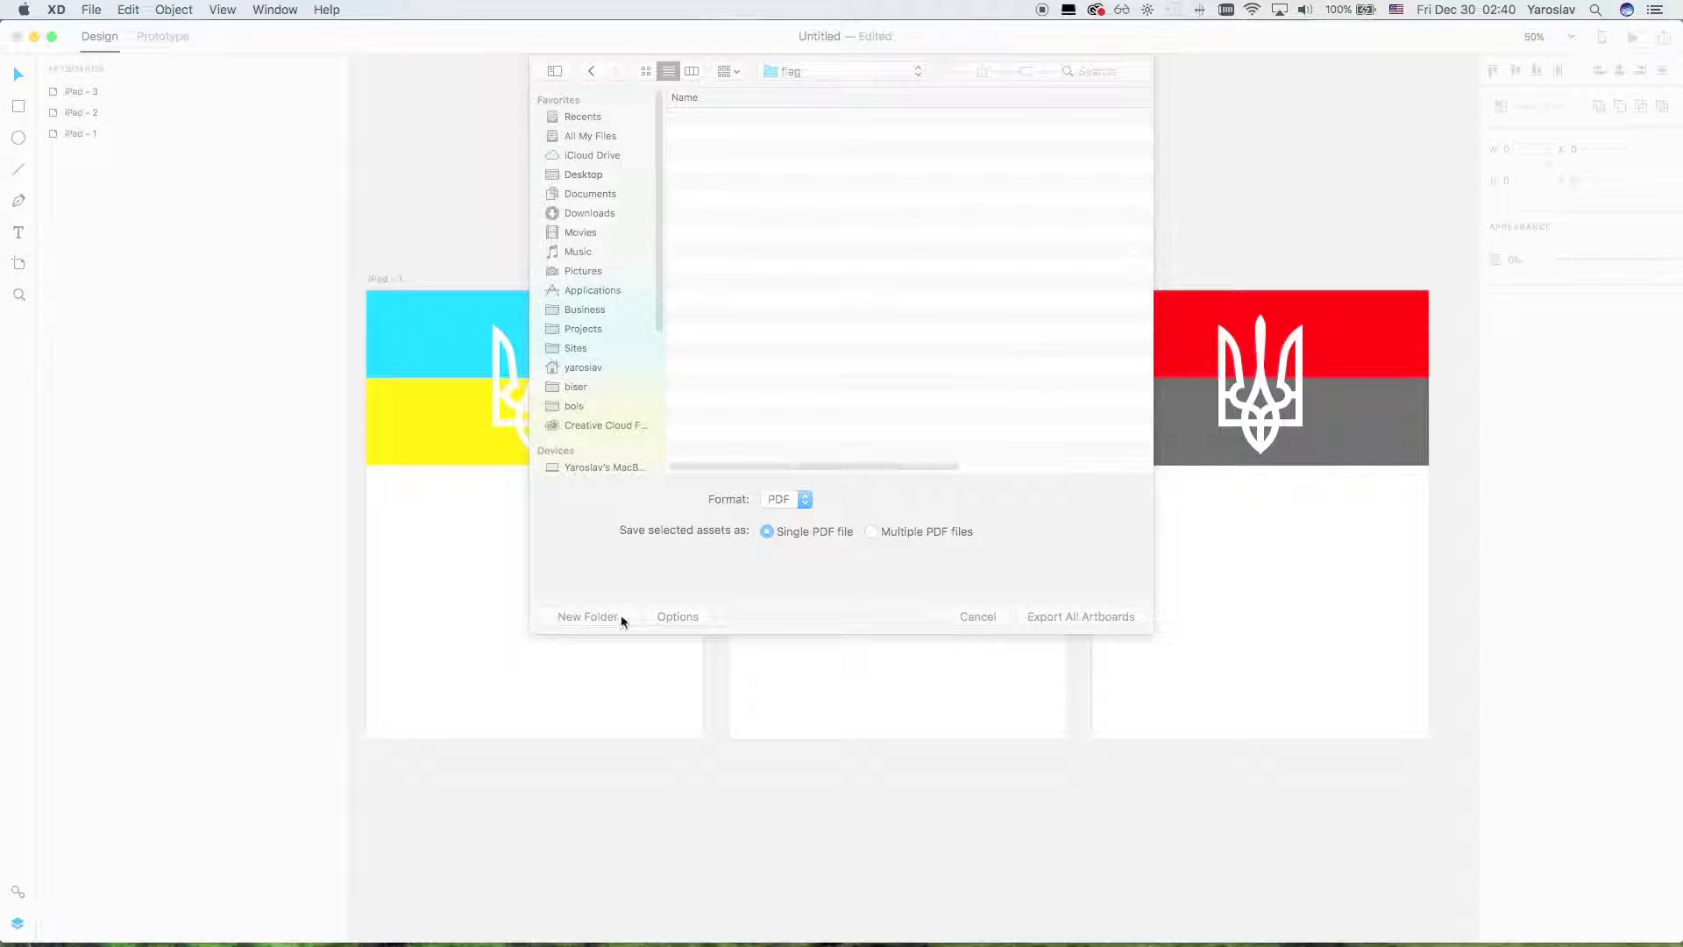
click(800, 500)
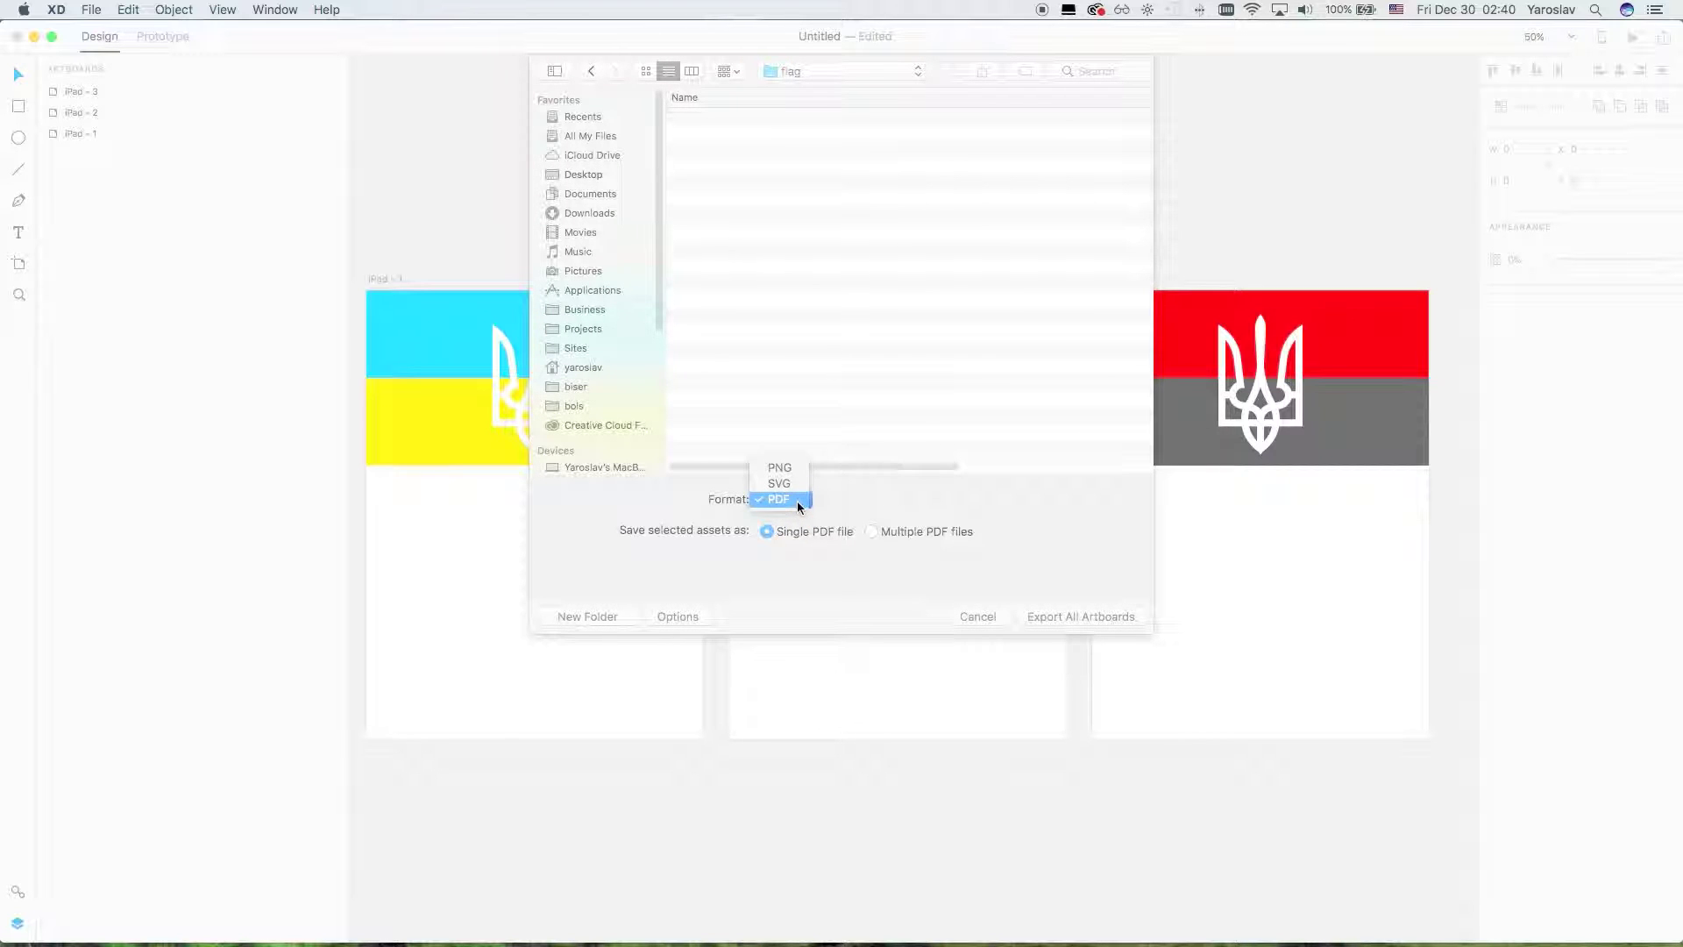
click(792, 467)
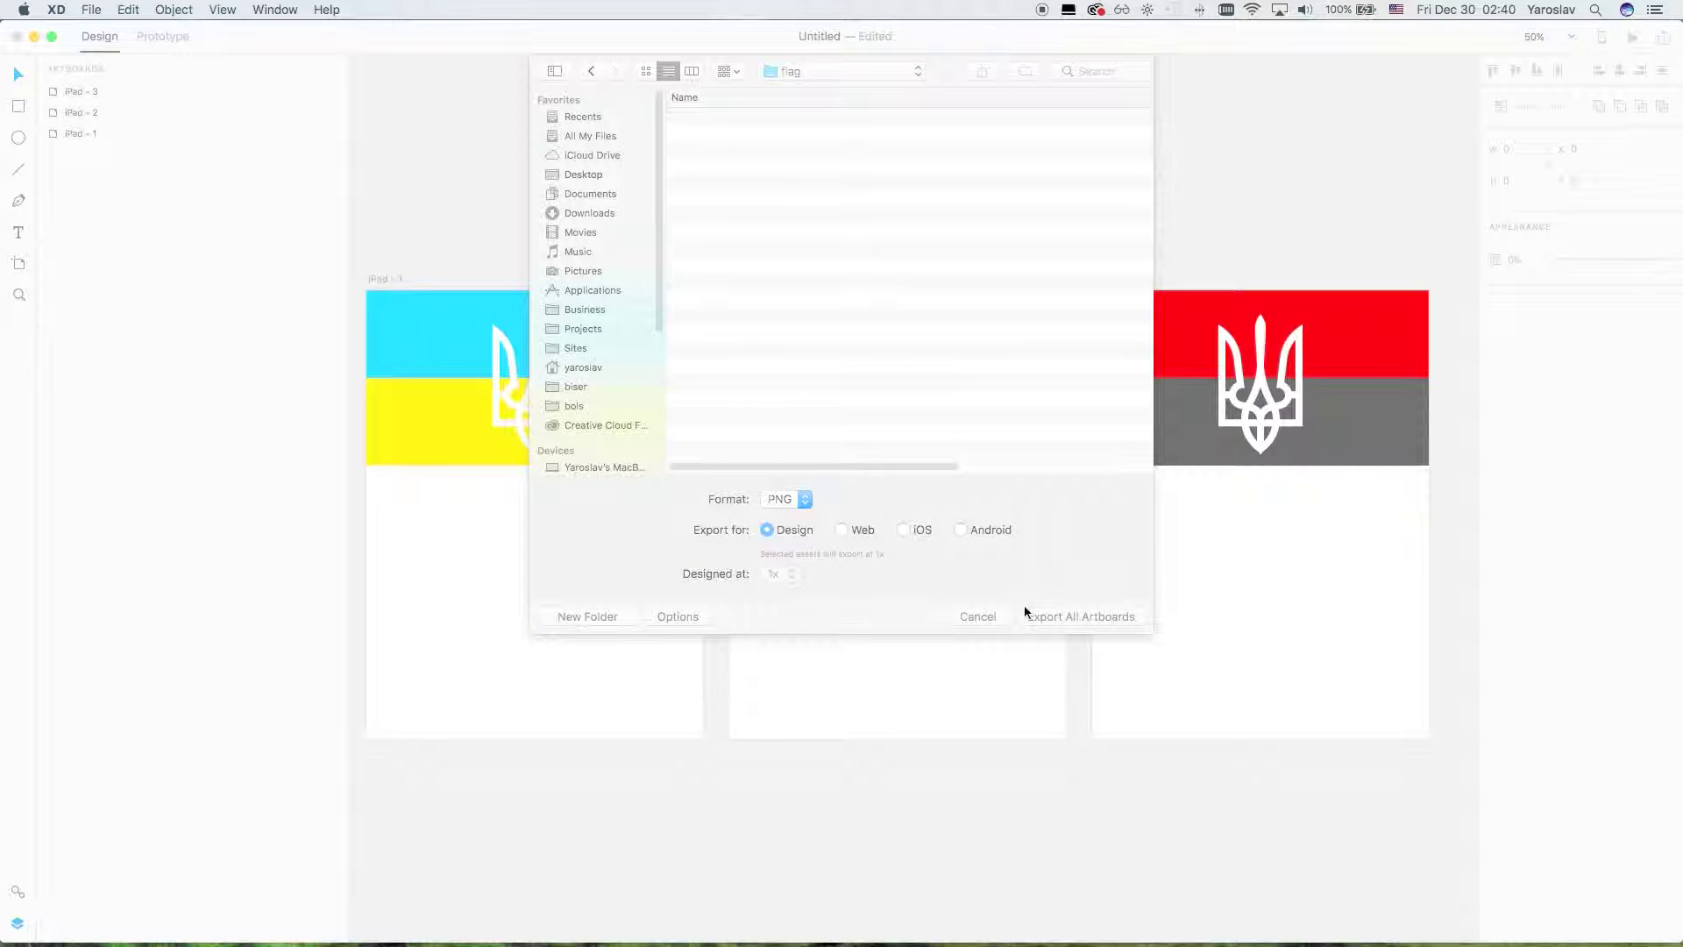
click(1061, 619)
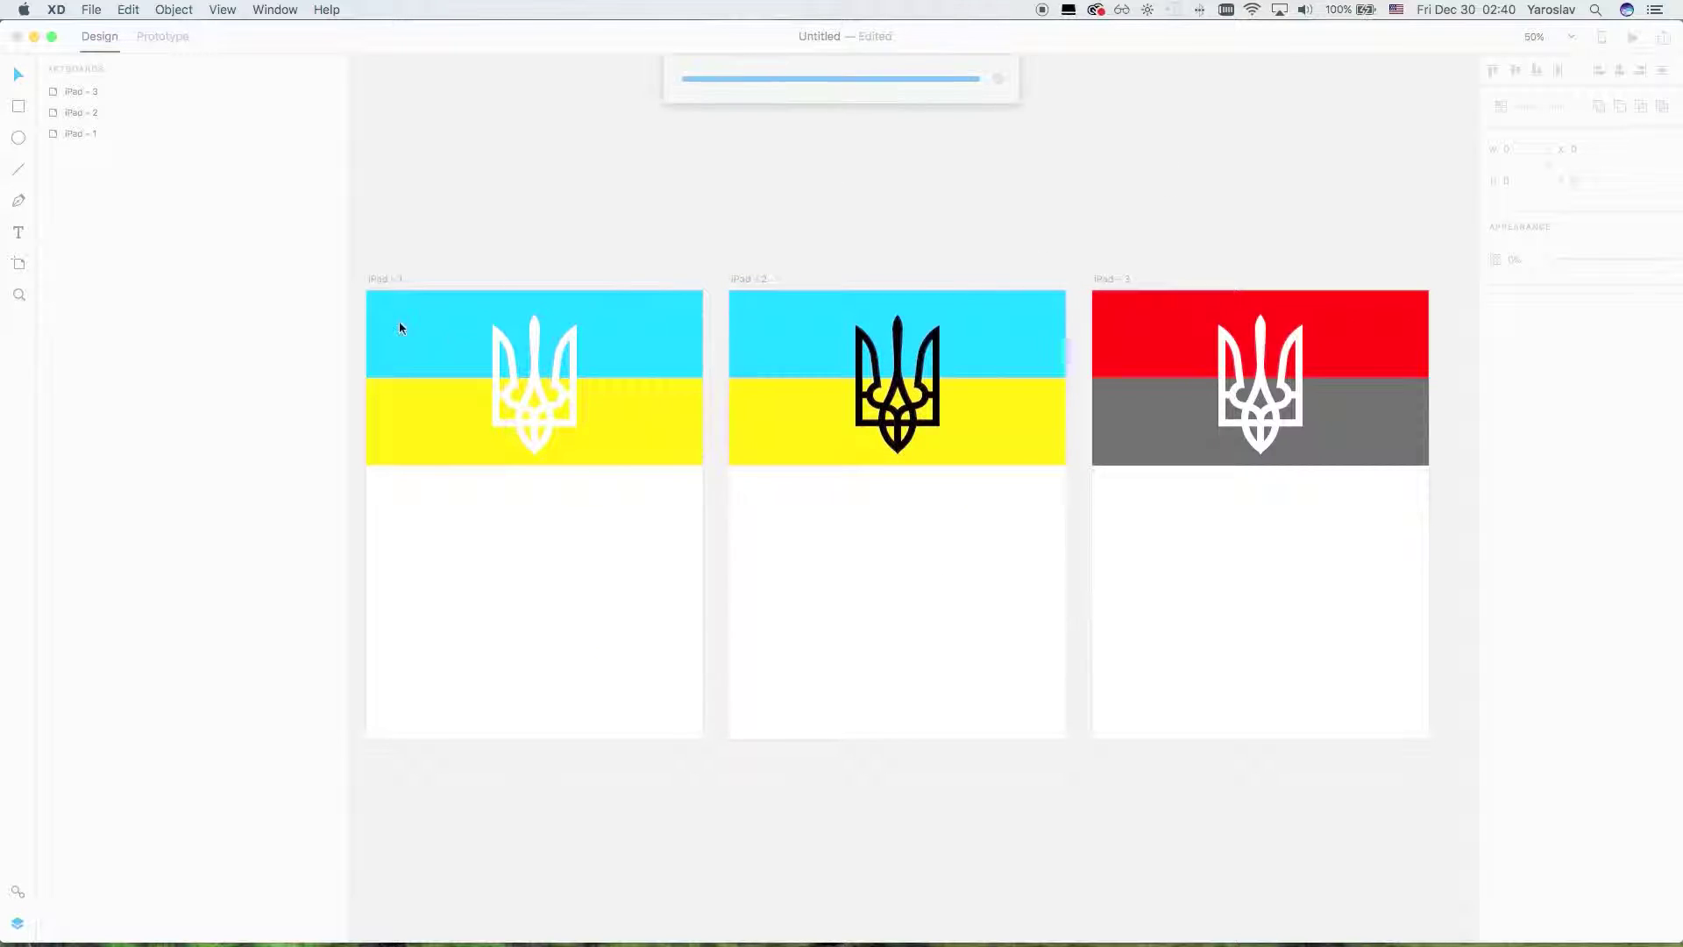
In Finder, open the flag folder and step through iPad – 1, 2 and 3.png previews
key(super+Tab)
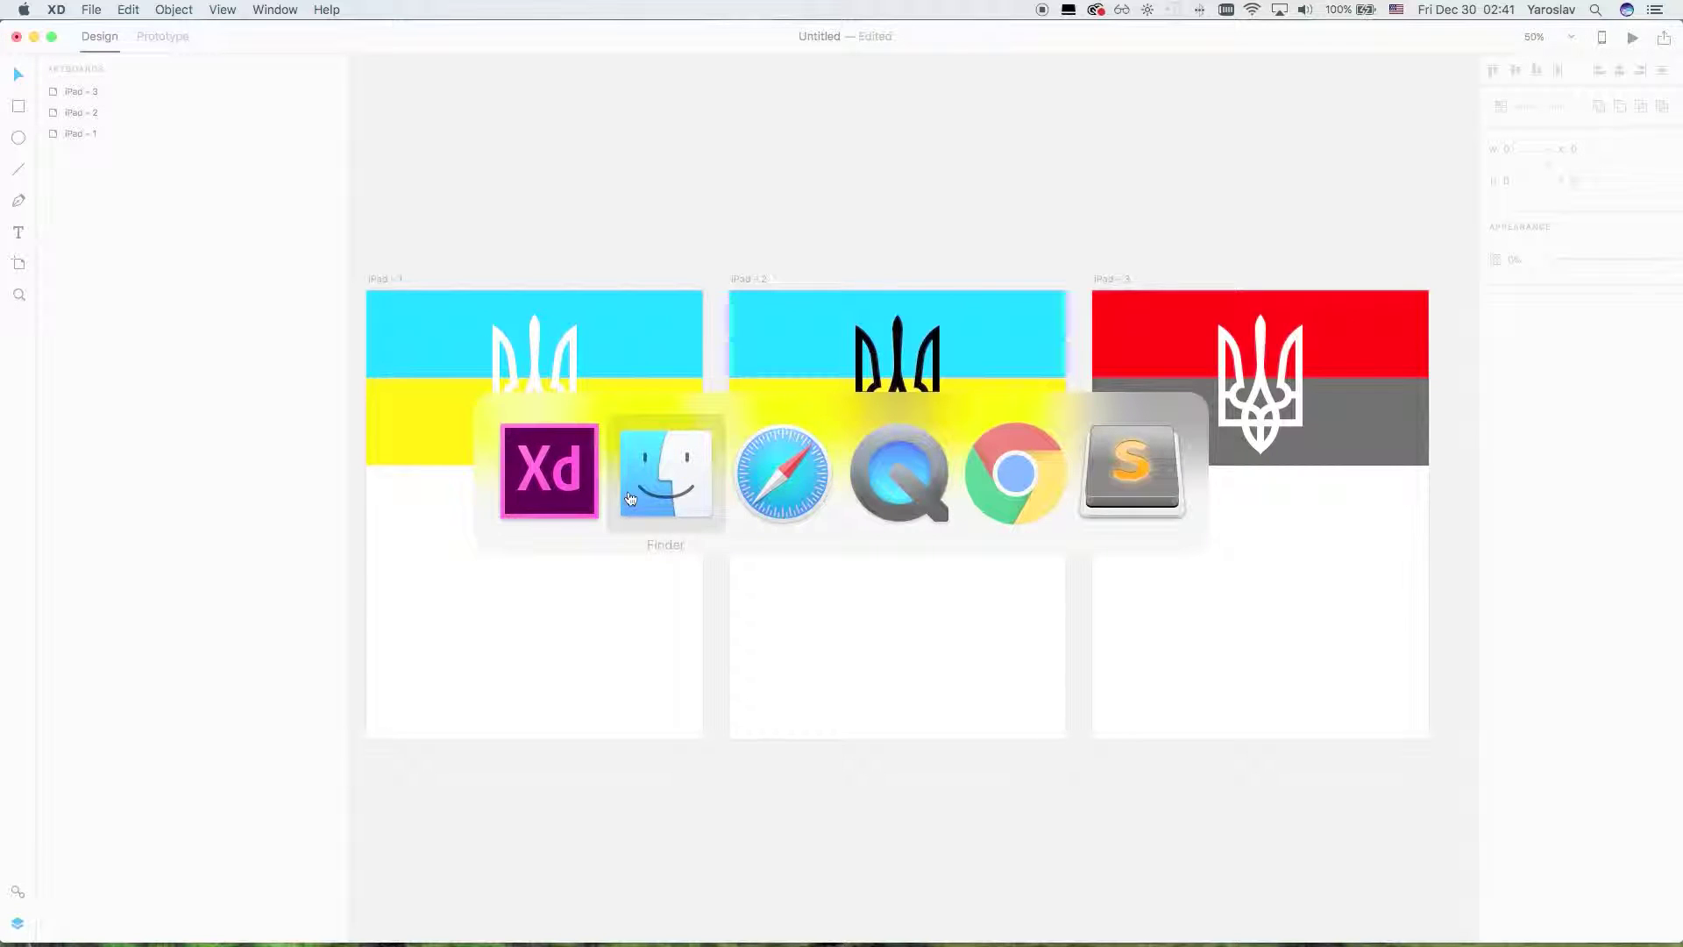
key(Up)
key(Up)
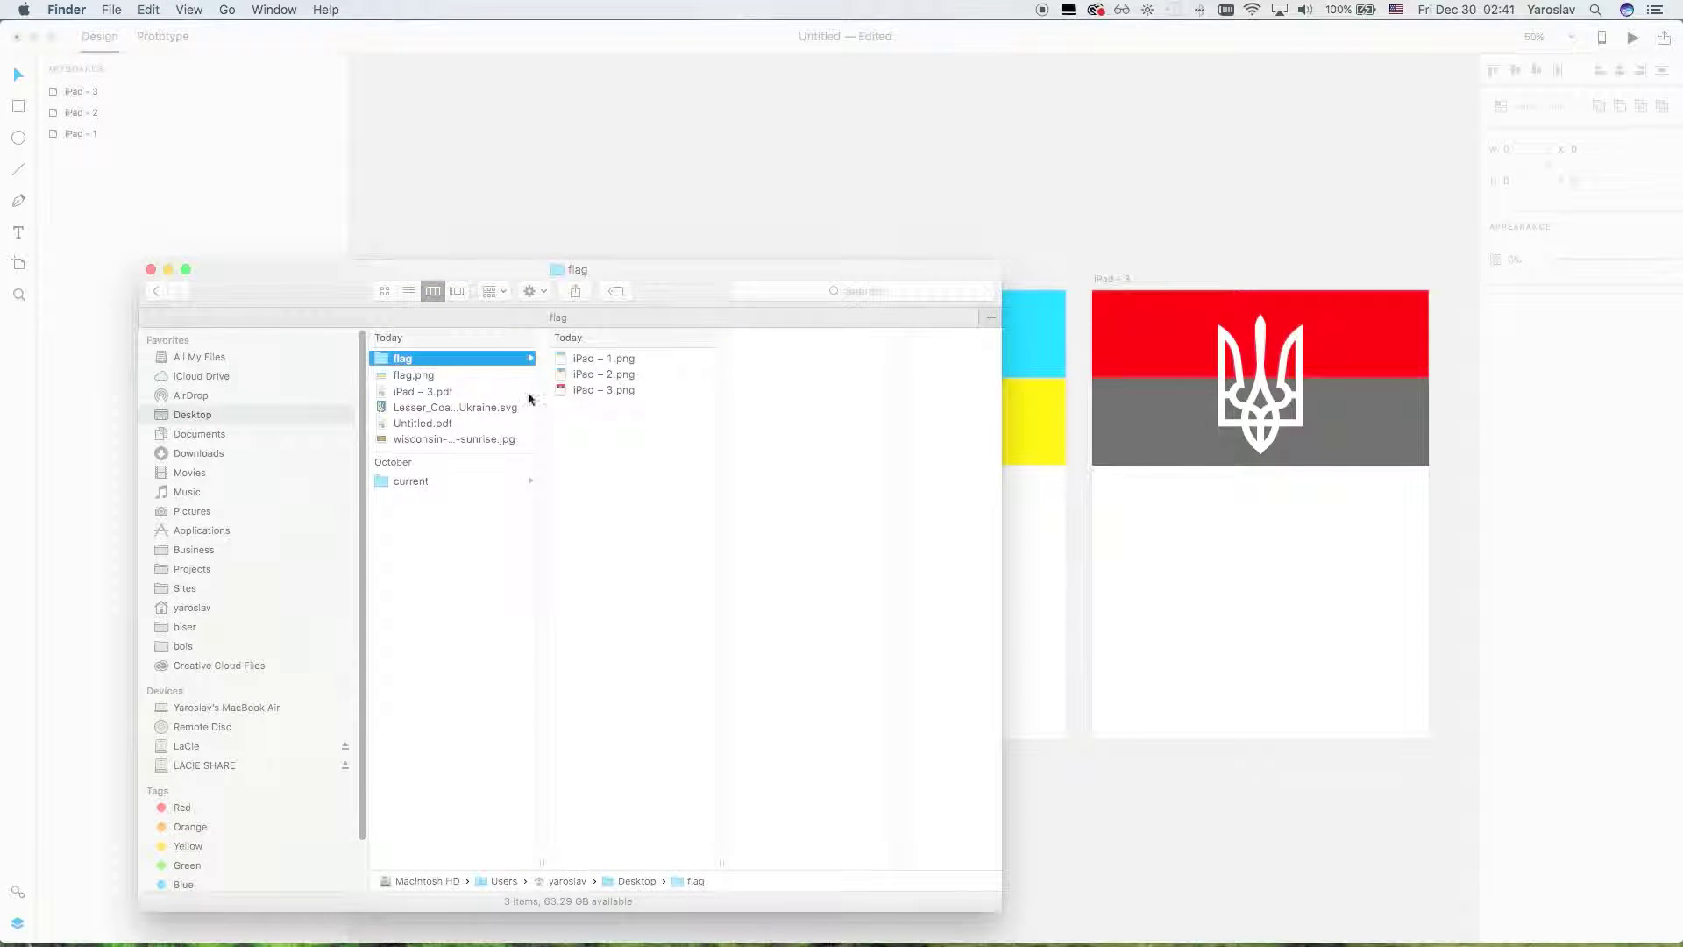
key(Right)
key(Down)
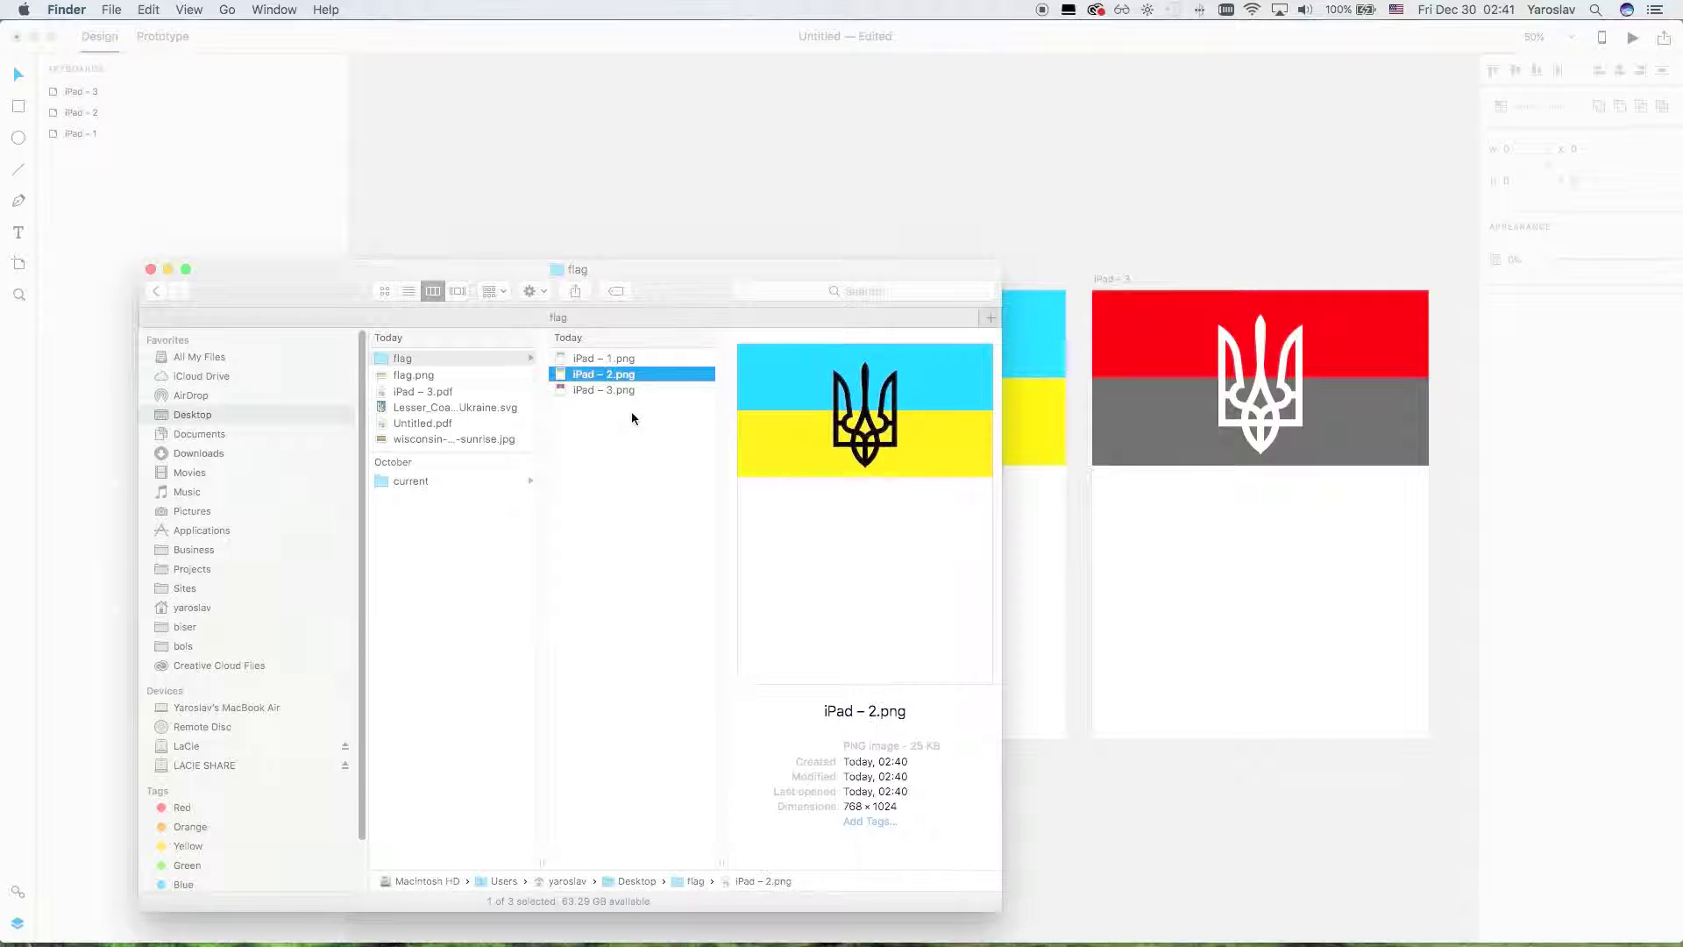
key(Down)
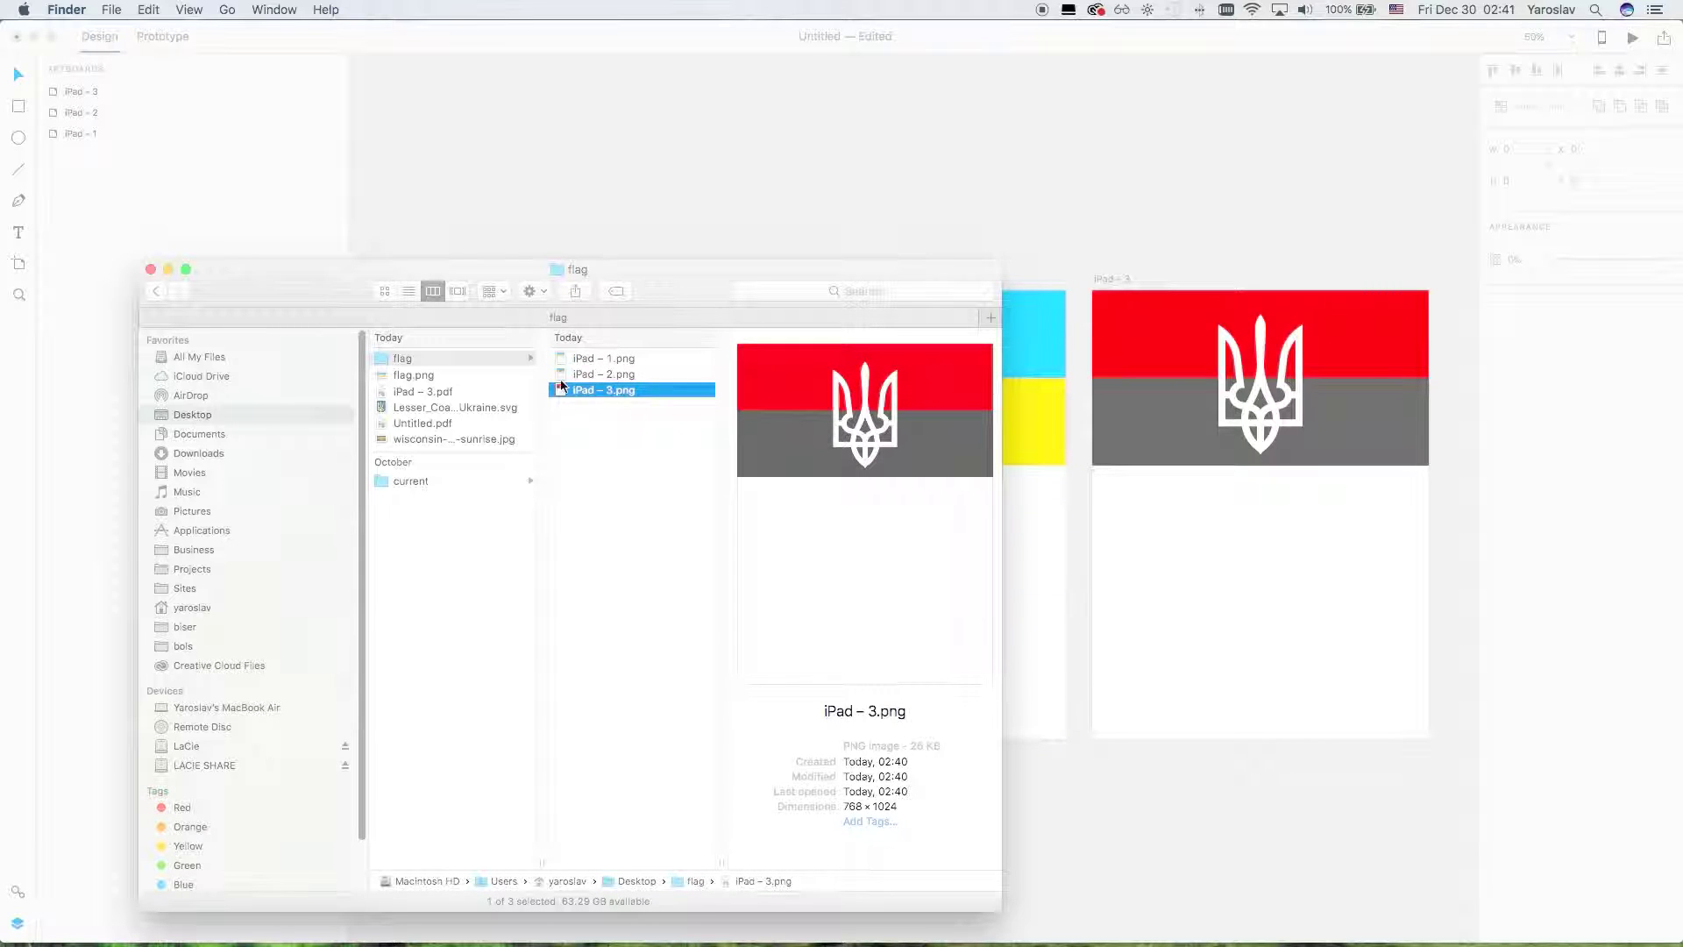
Select the three PNGs, then compare the iPad – 2, 3 and 1.png previews individually
shift+click(591, 357)
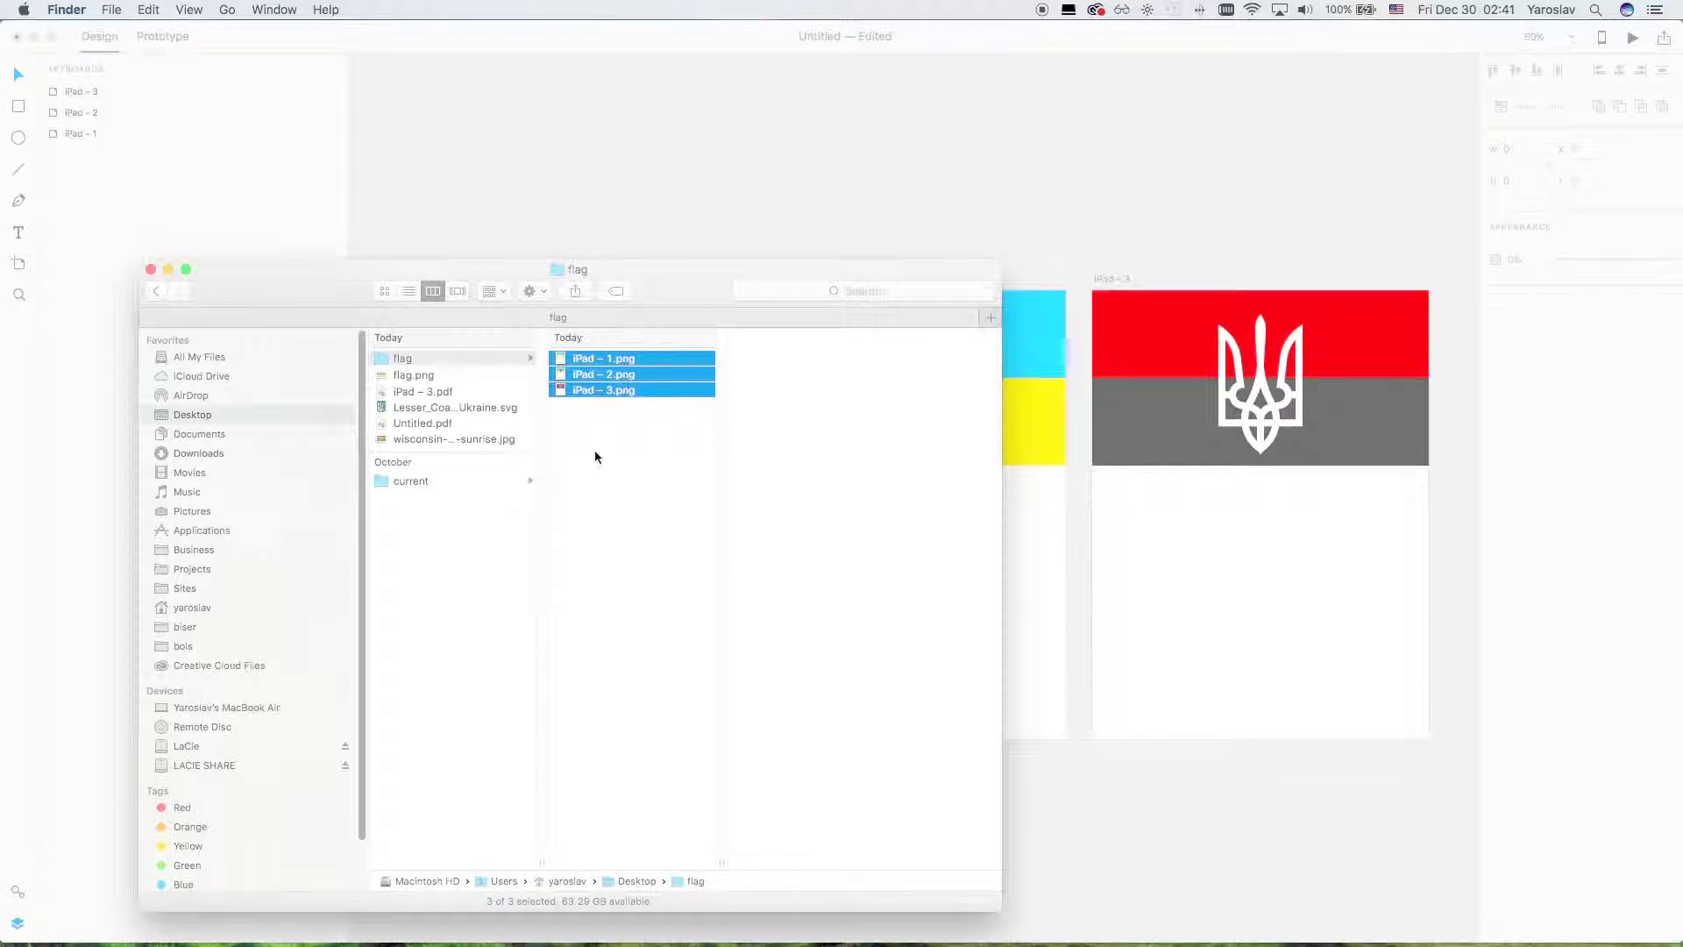
click(594, 449)
click(625, 374)
click(621, 388)
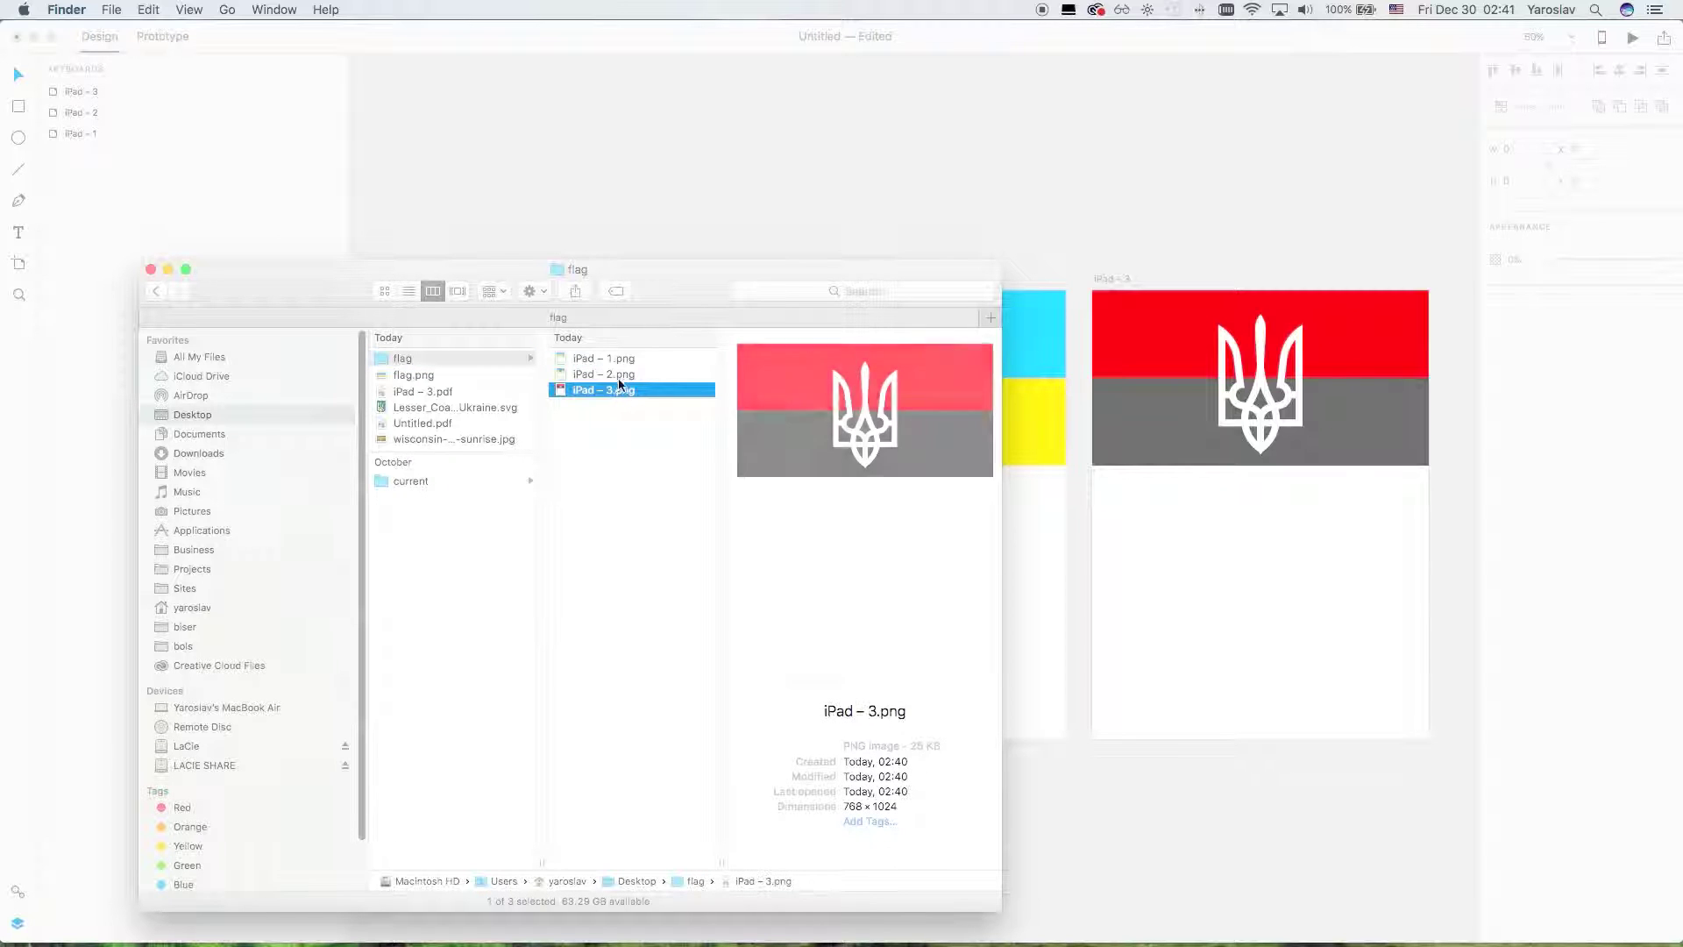
click(621, 374)
click(625, 360)
click(623, 391)
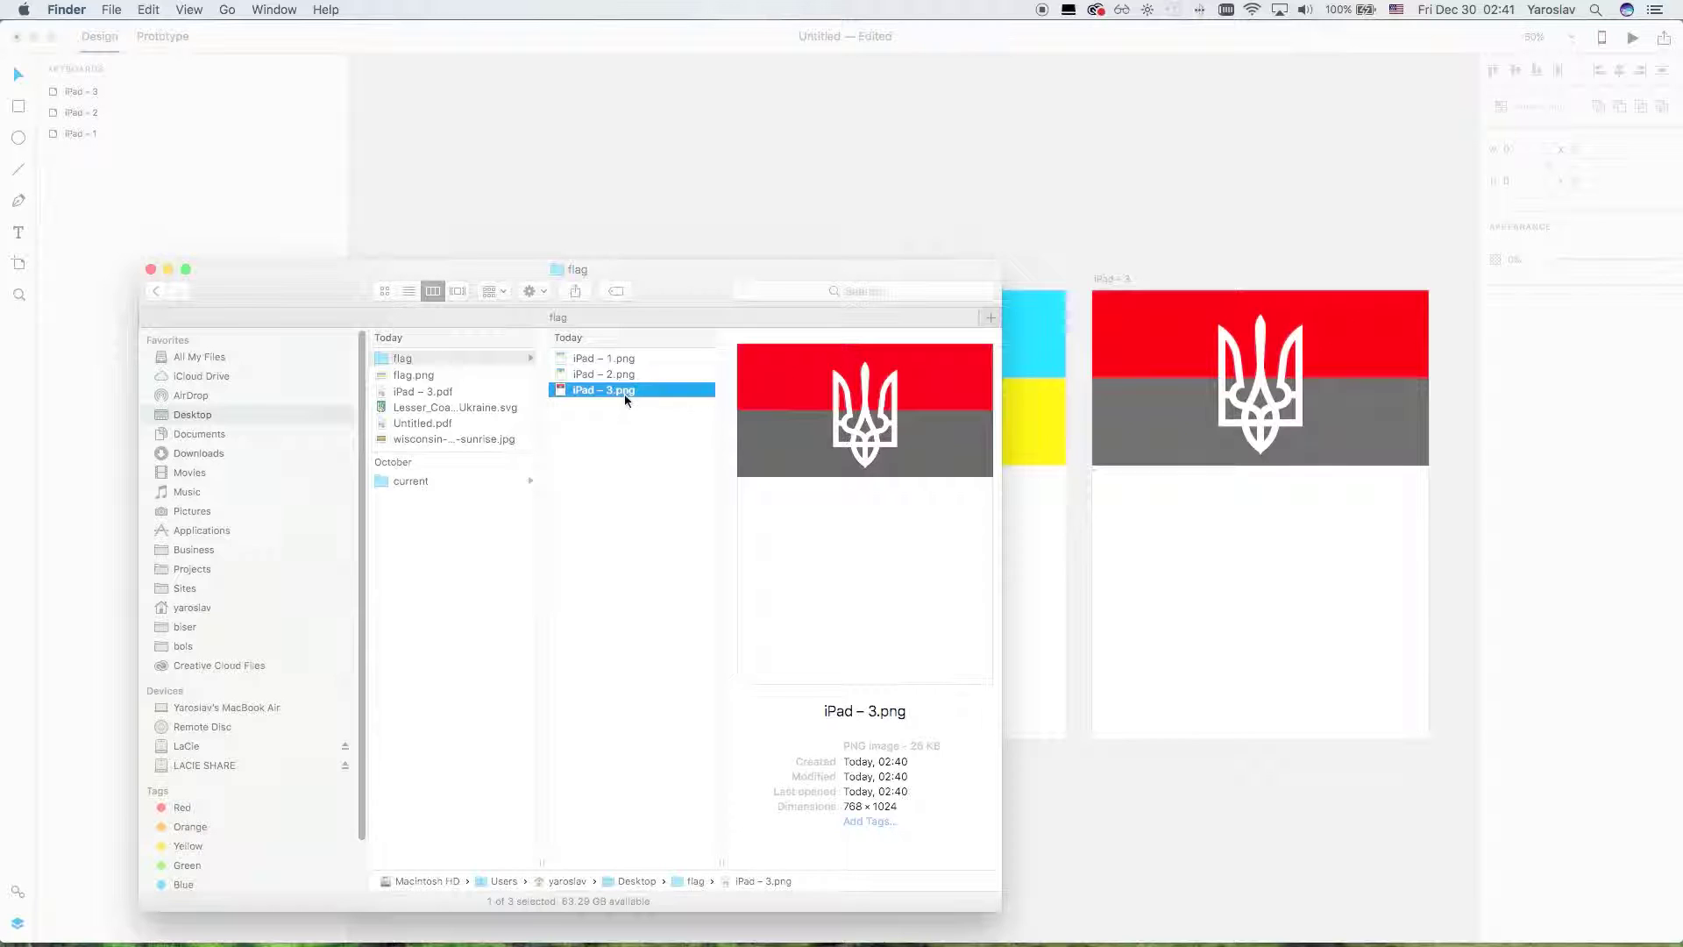
click(625, 359)
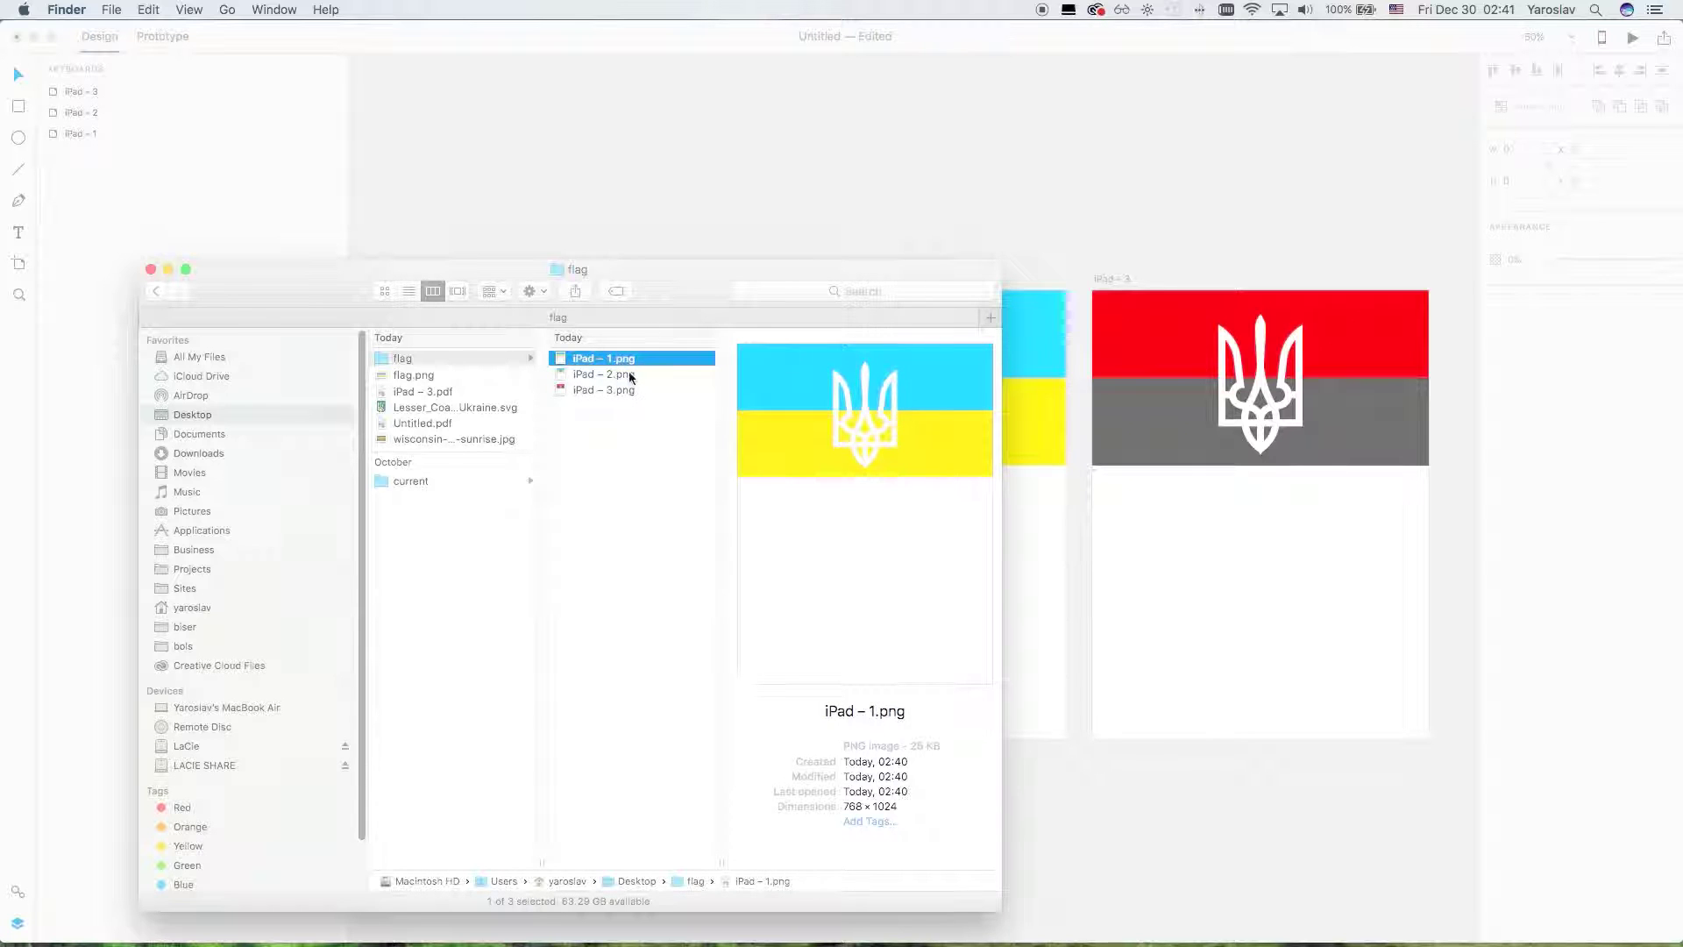
click(696, 157)
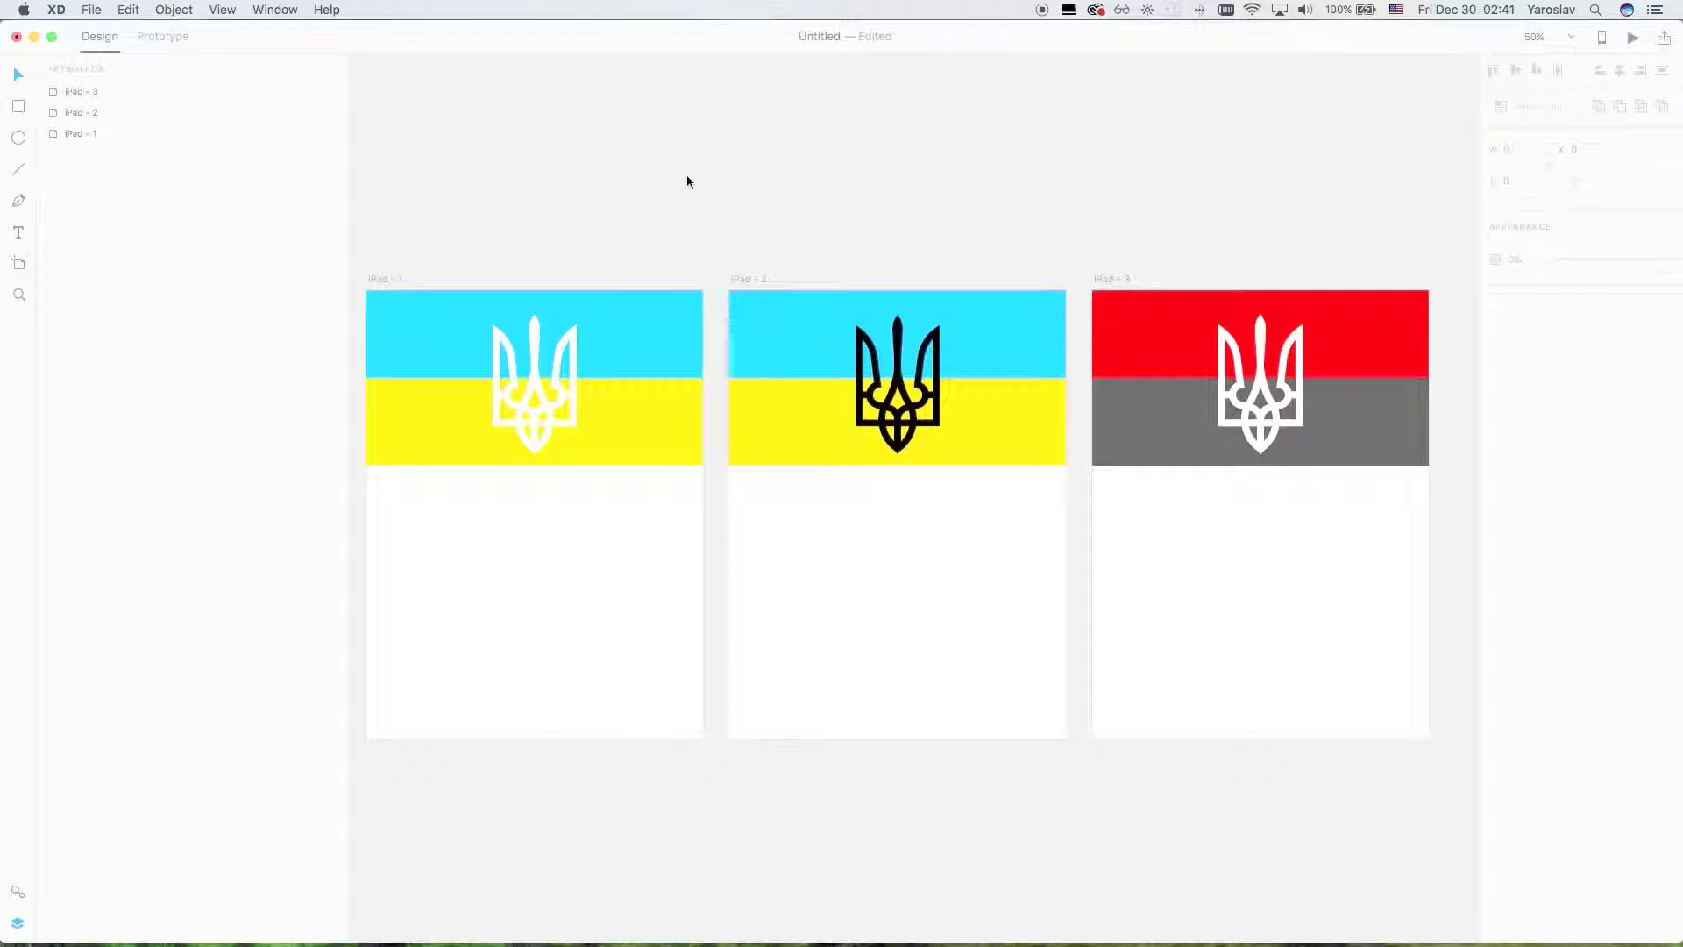